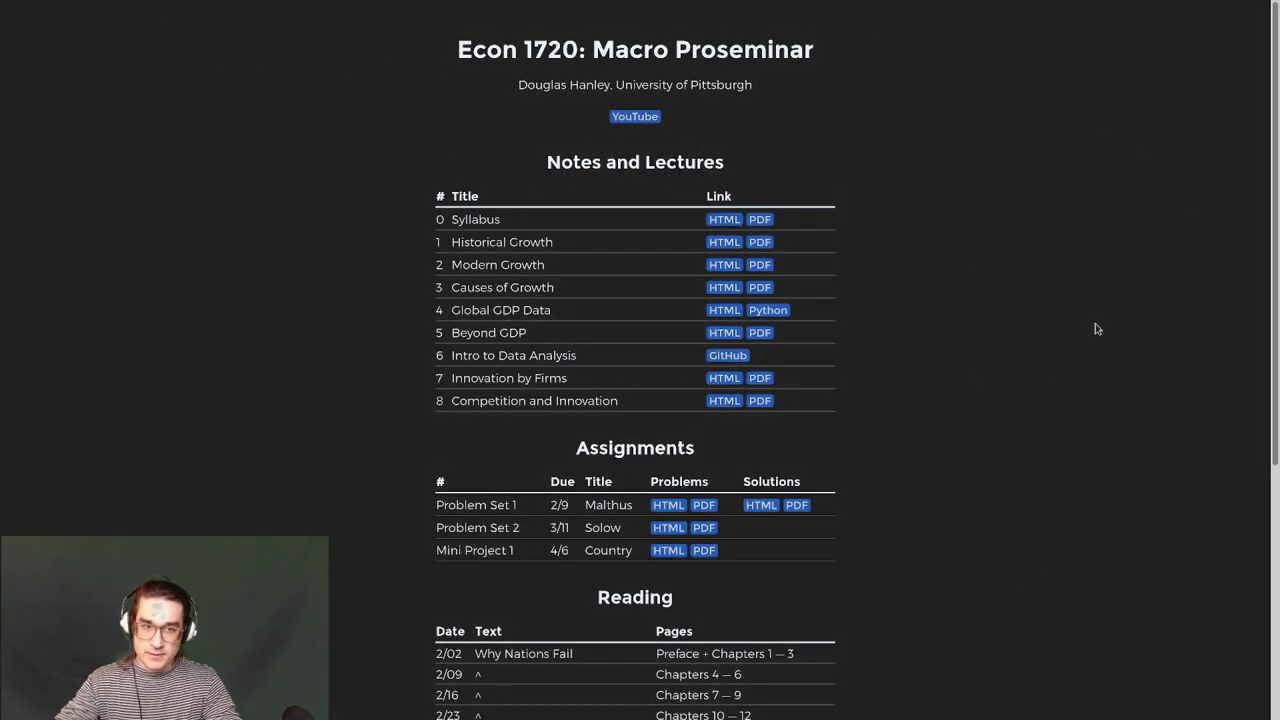
- Open the Beyond GDP lecture slides from row 5 of the Notes and Lectures table
click(716, 336)
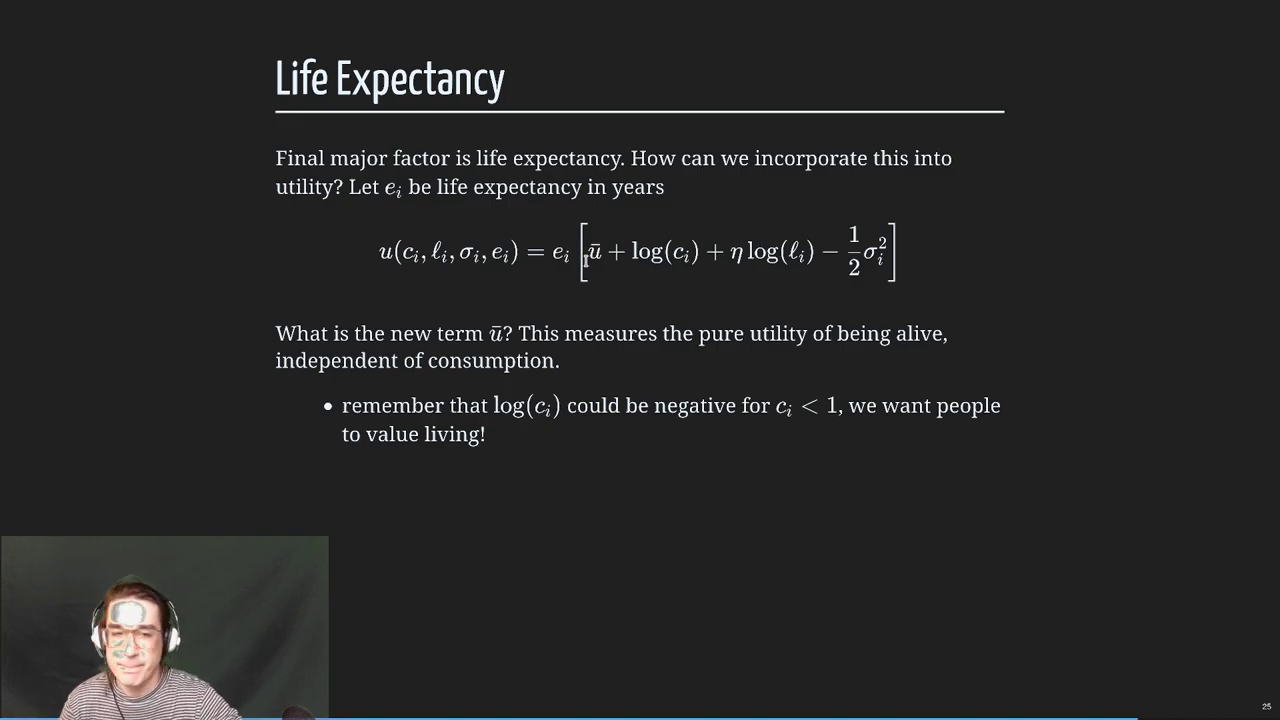
- Highlight the life expectancy term e_i, then page through to the Welfare Growth (1980-2007) slide
drag(541, 255, 574, 264)
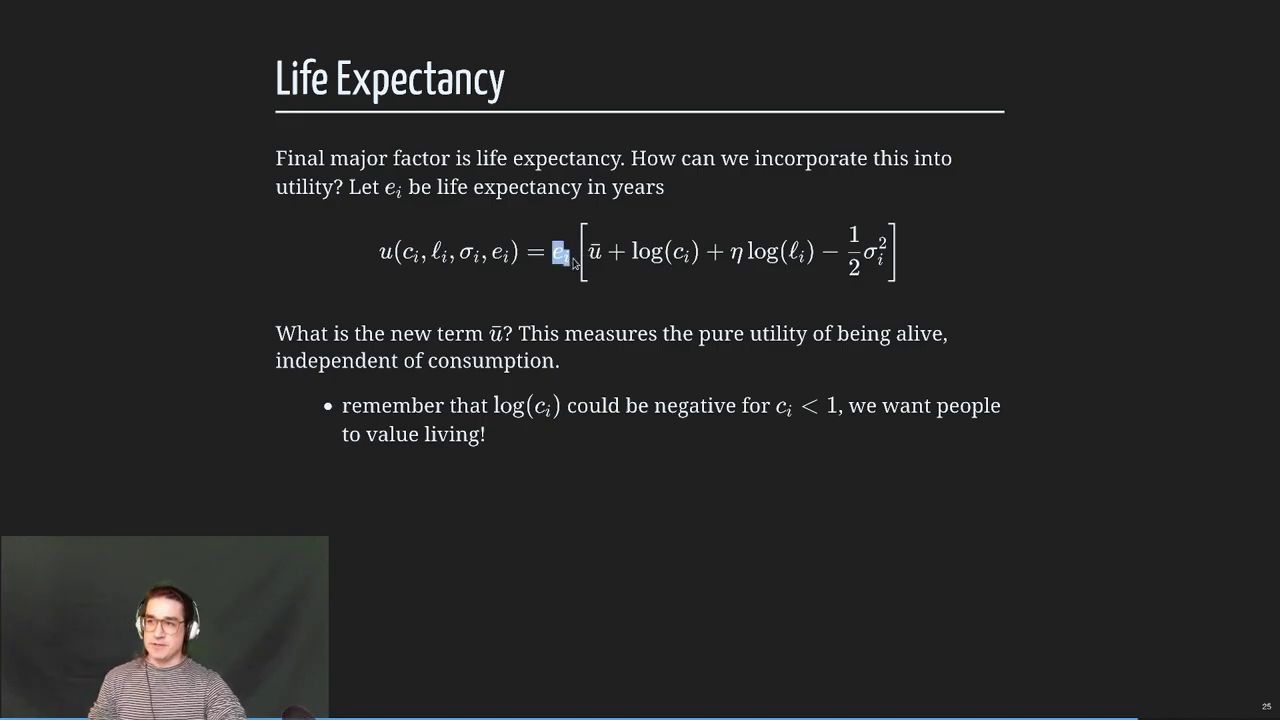
click(668, 301)
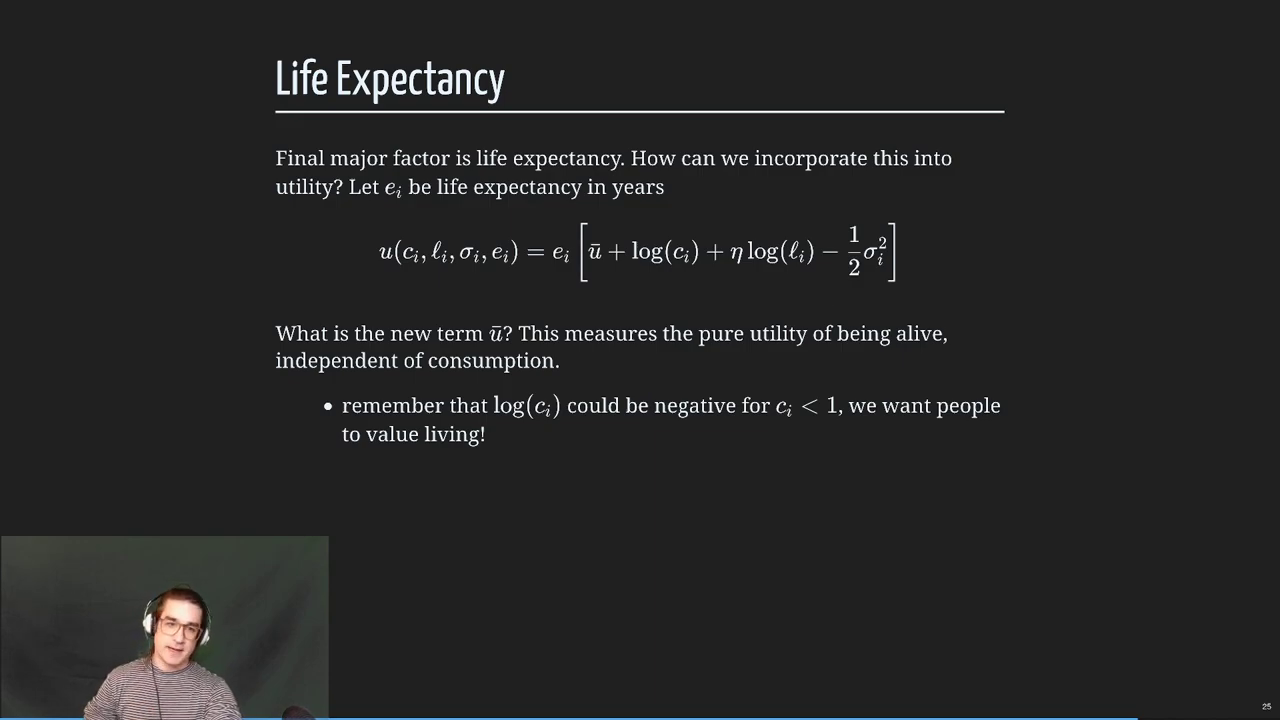
key(Right)
key(Right)
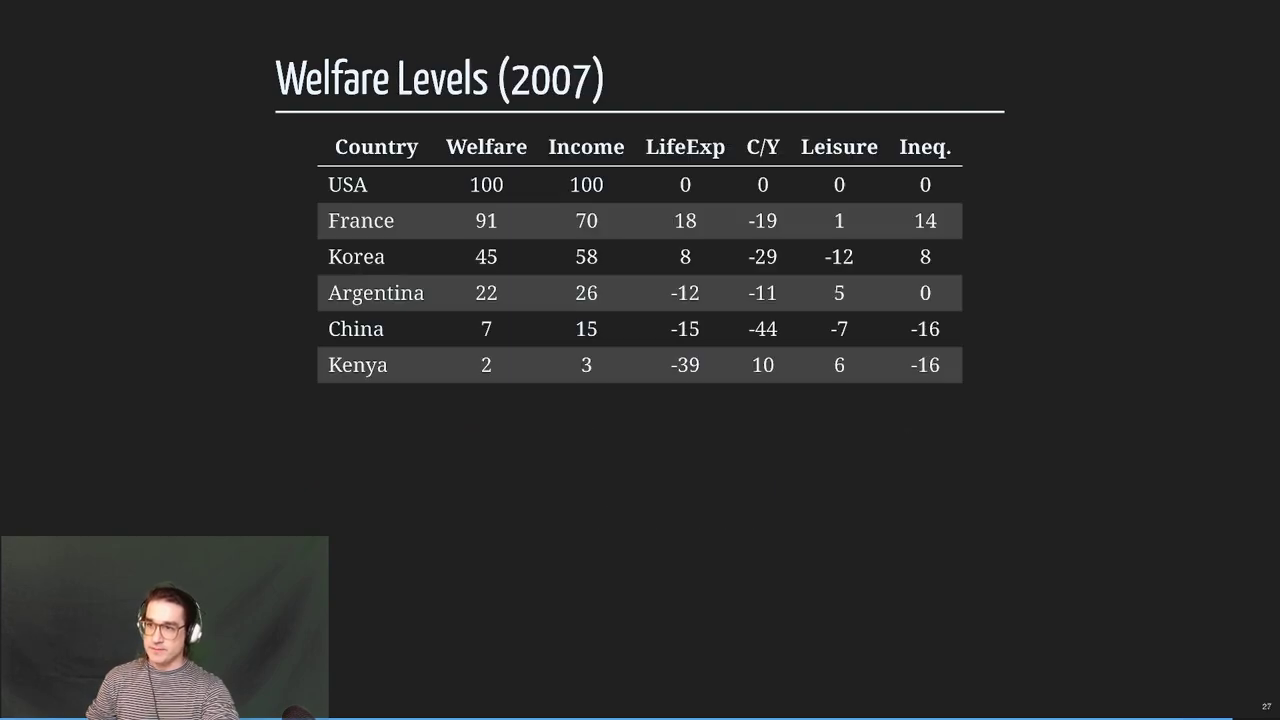
key(Left)
key(Right)
key(Right)
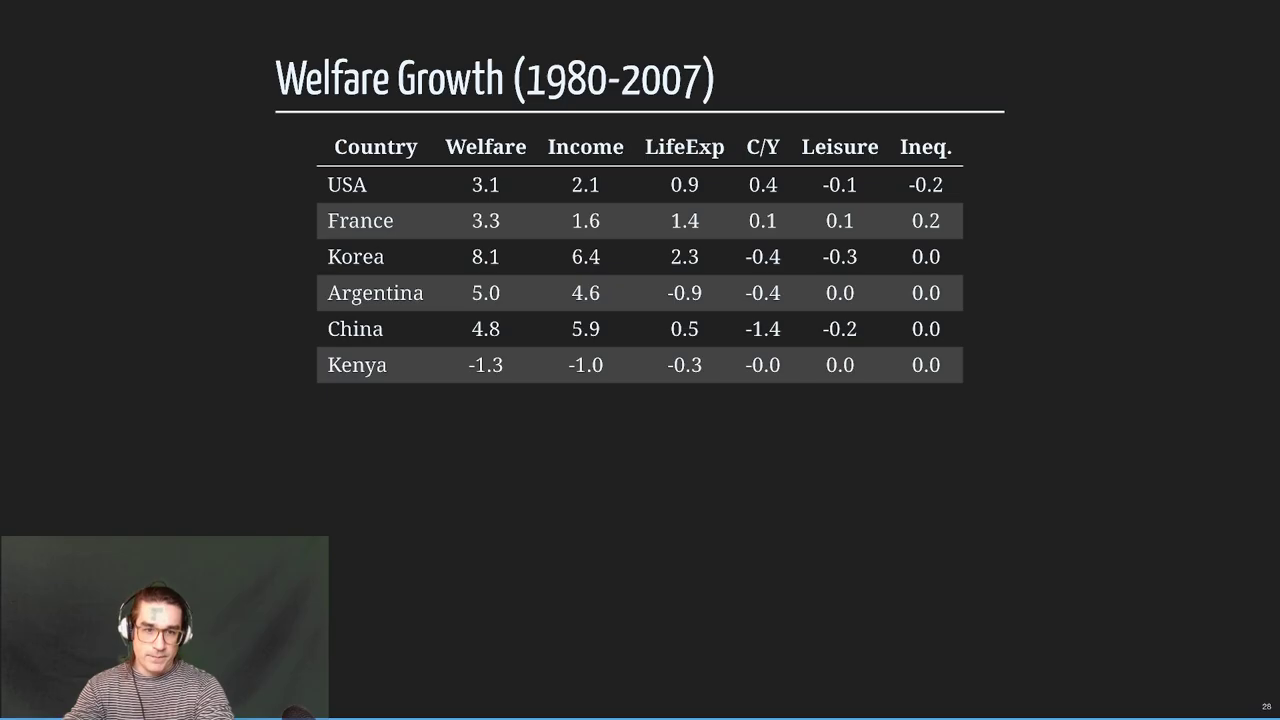
key(alt+Tab)
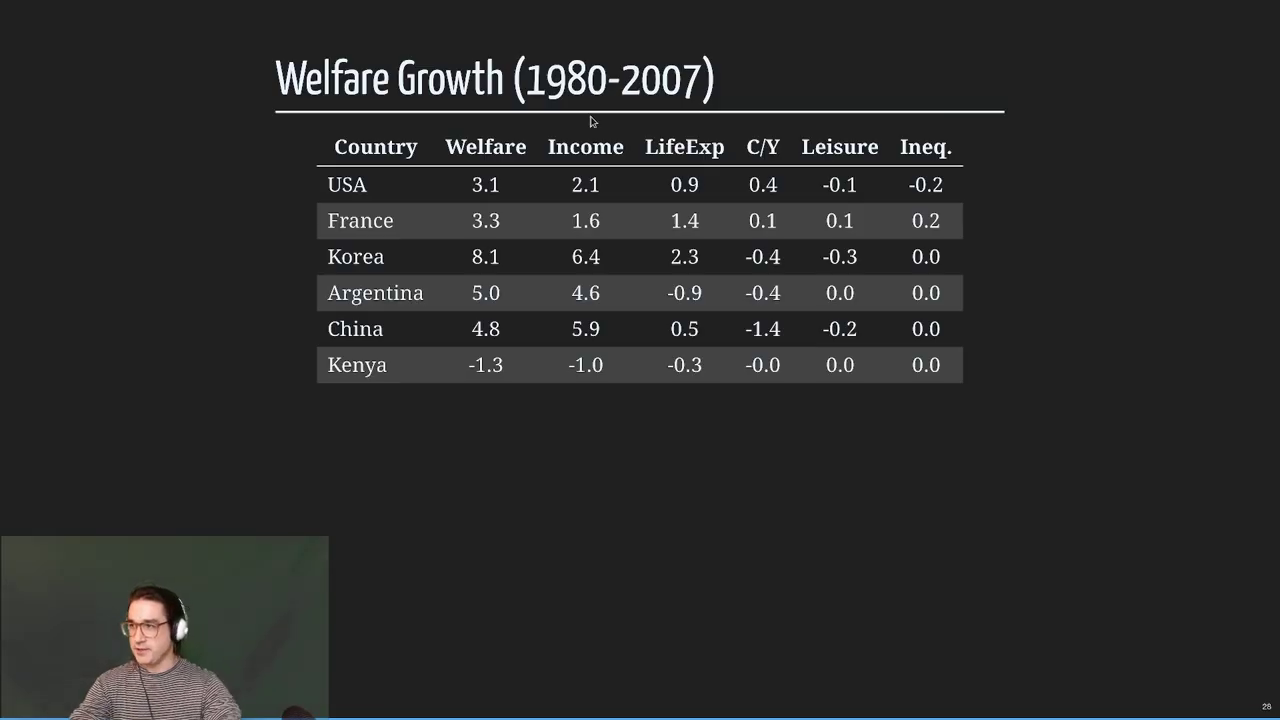
- Trim the address to doughanley.com/econ1720/ and load the Econ 1720 course page
mouse_move(262, 32)
click(182, 35)
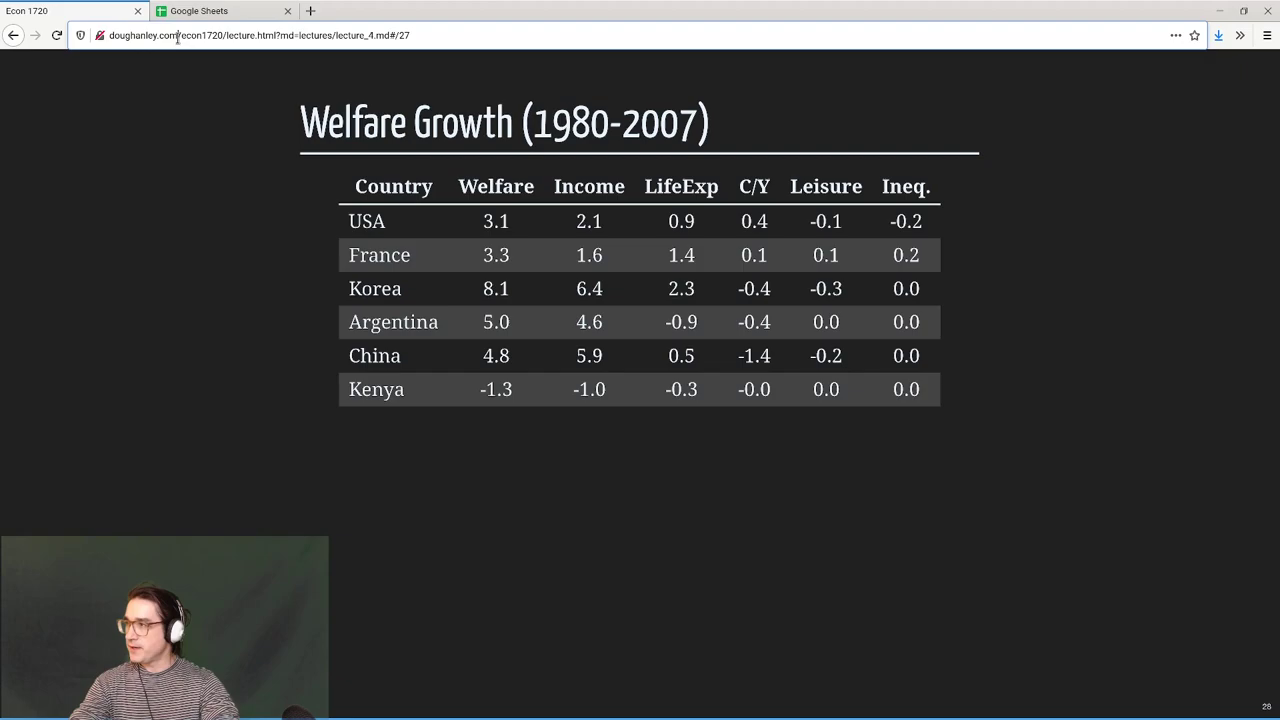
drag(228, 35, 380, 105)
key(BackSpace)
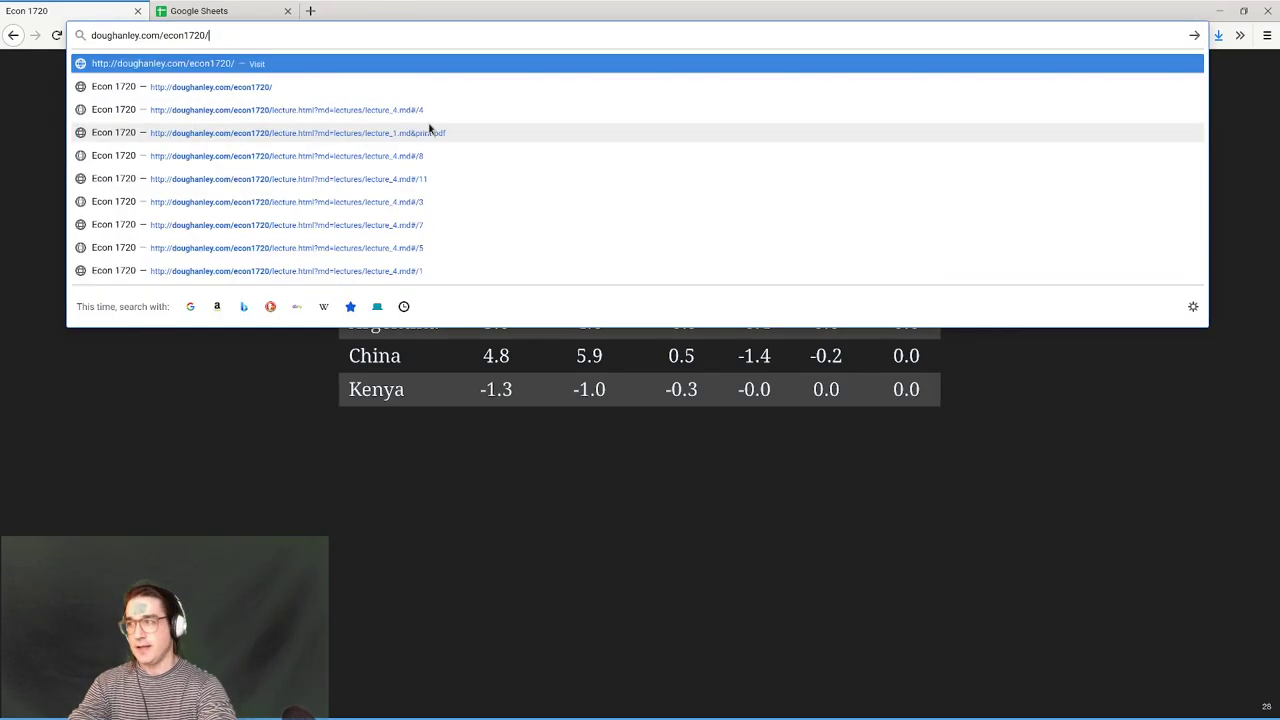
key(Return)
- Locate the Penn World Tables (10.0) entry in the Data table, then go to Google Sheets
scroll(790, 290, down, 4)
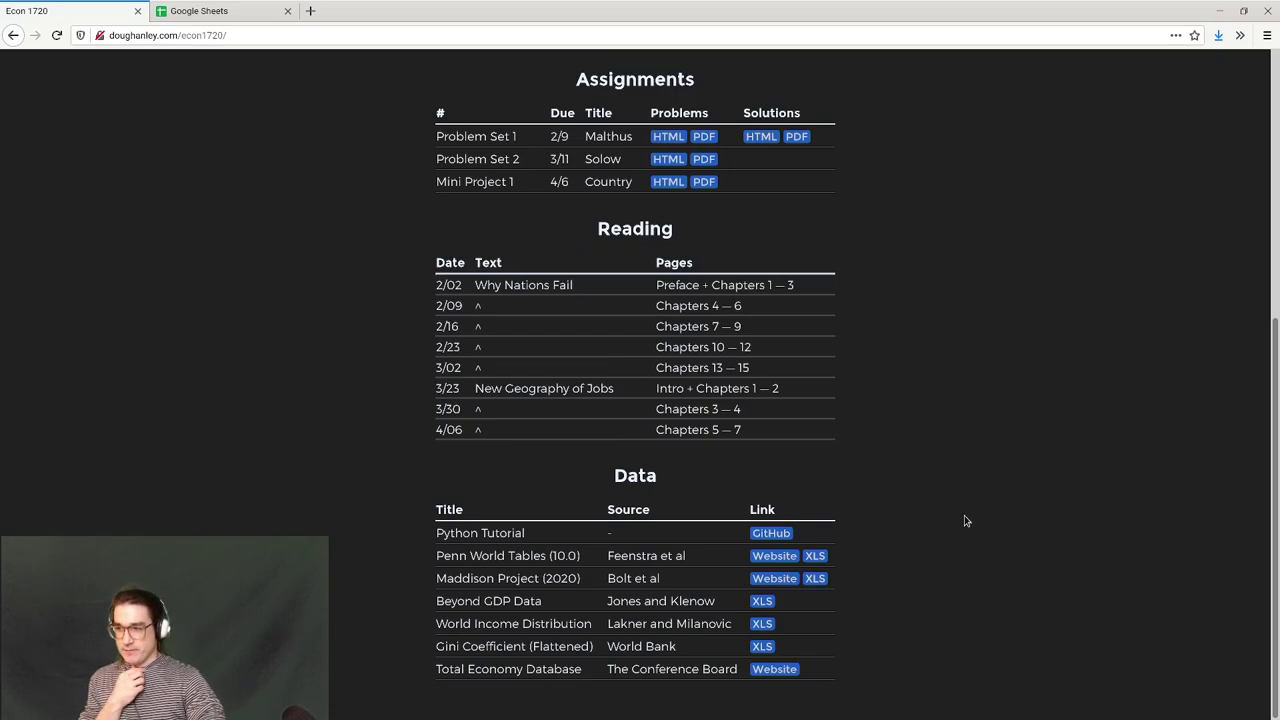
triple_click(493, 555)
key(F11)
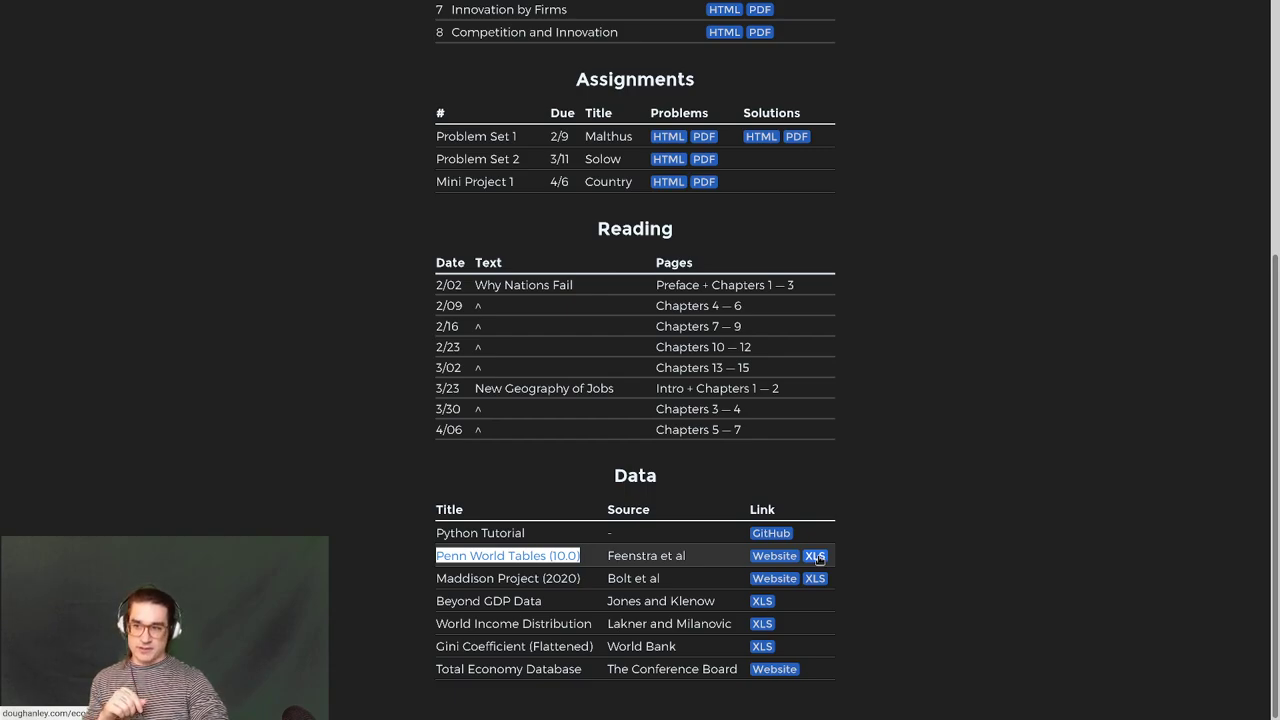
click(1045, 532)
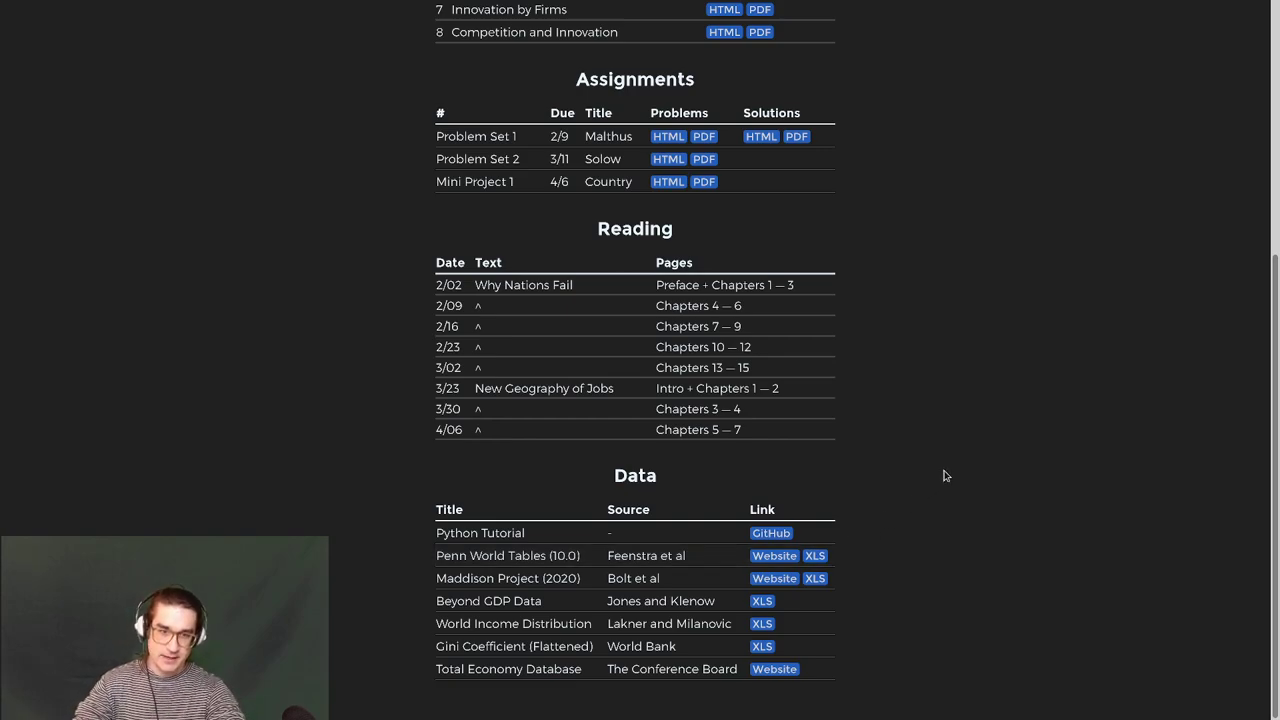
key(ctrl+Tab)
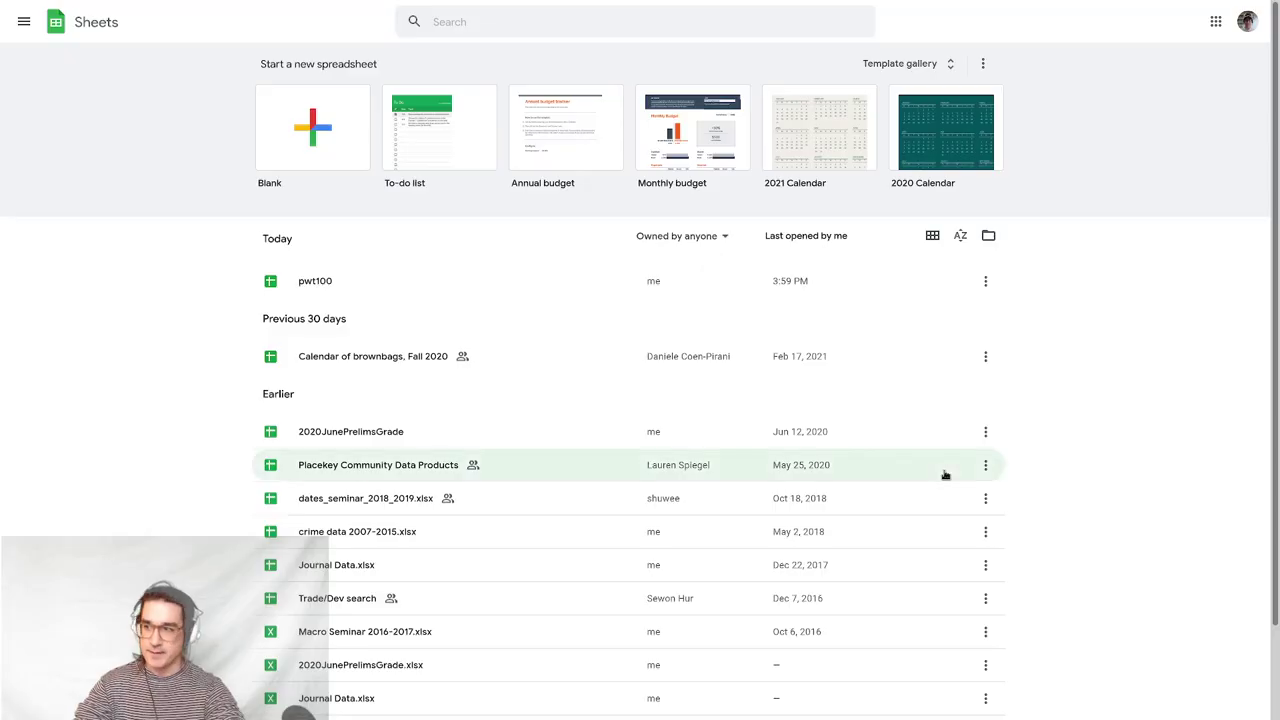
- Upload the Penn World Table file through the file picker's Upload tab
click(989, 237)
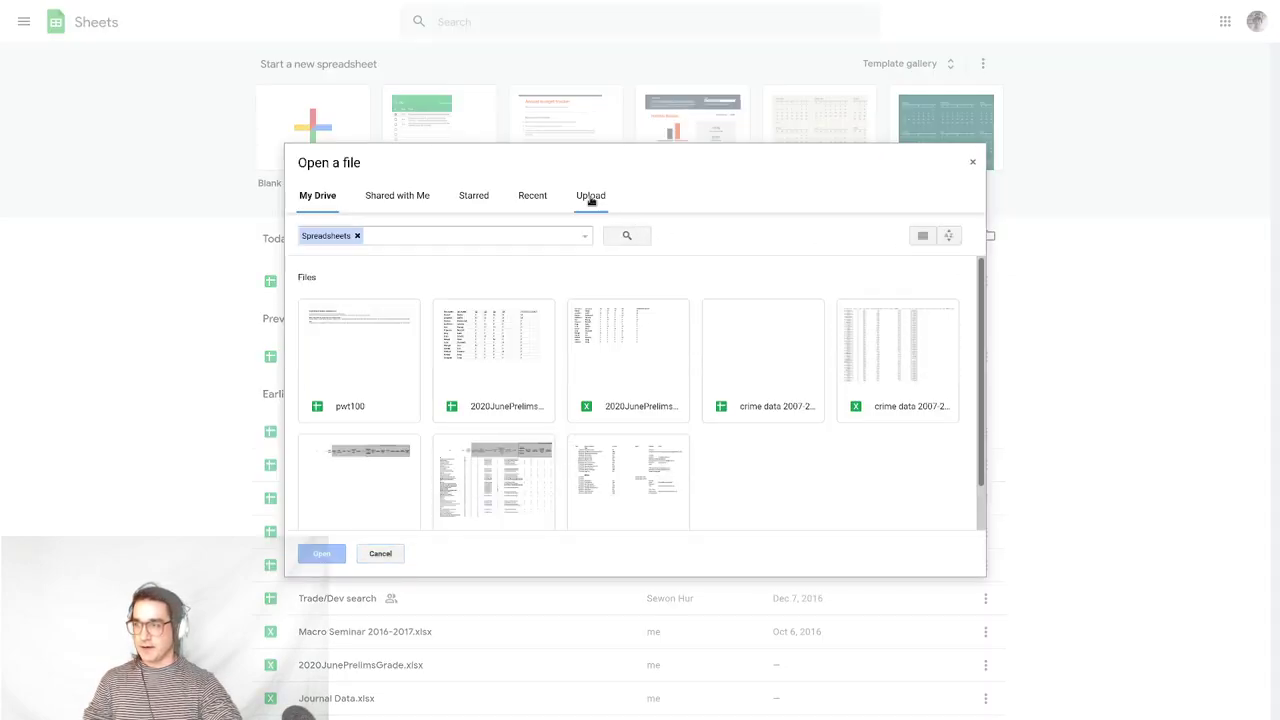
click(590, 200)
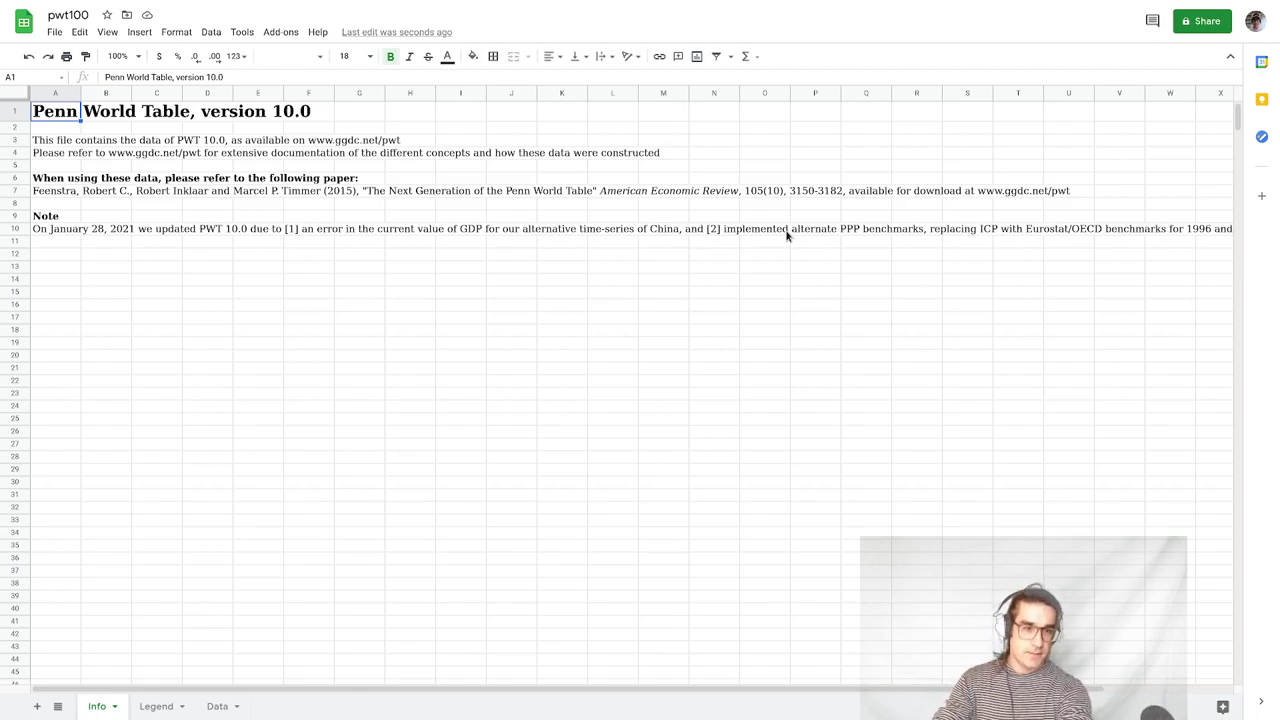
- Zoom in on pwt100 and browse the Legend and Data sheets before returning to Info
click(765, 320)
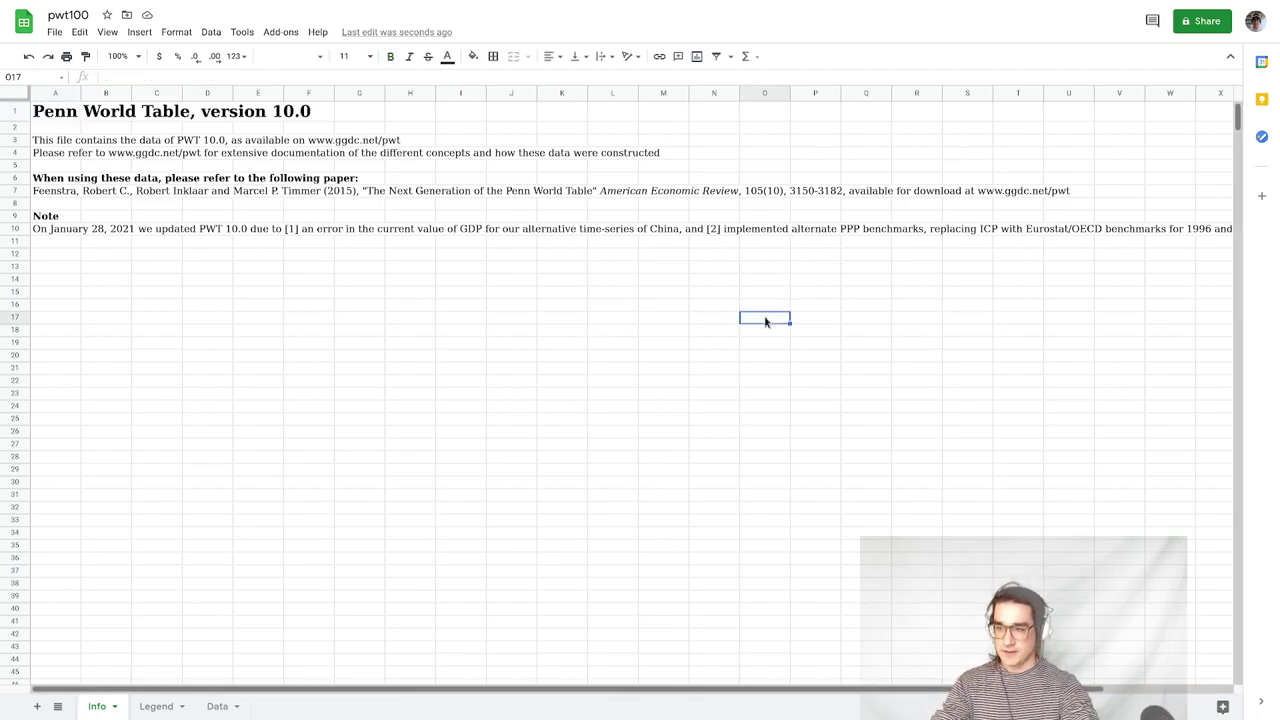
key(ctrl+plus)
key(ctrl+plus)
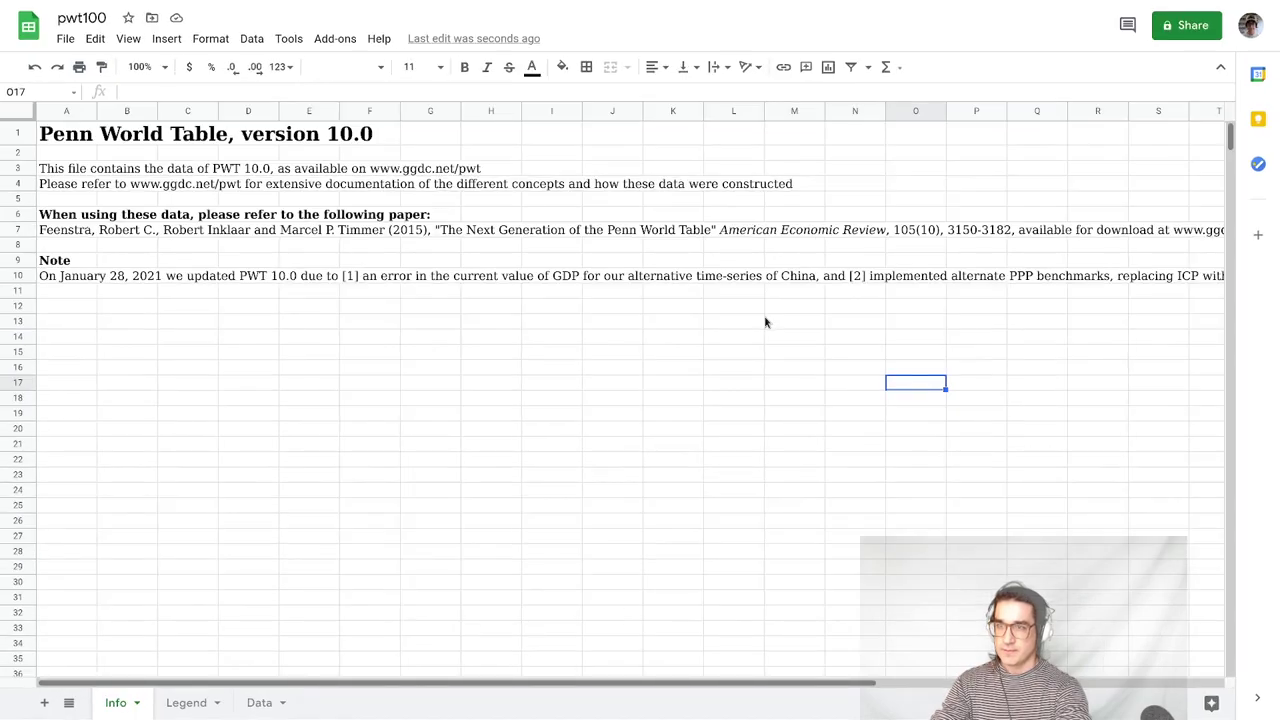
key(ctrl+plus)
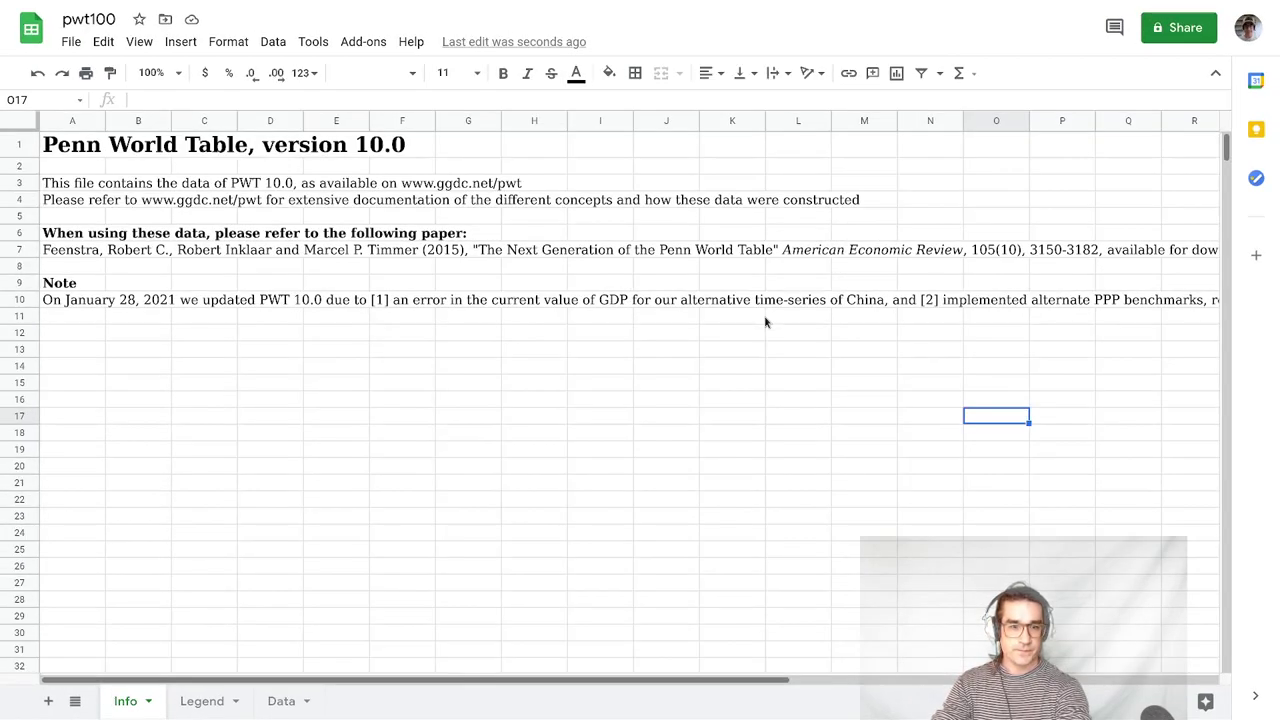
key(ctrl+plus)
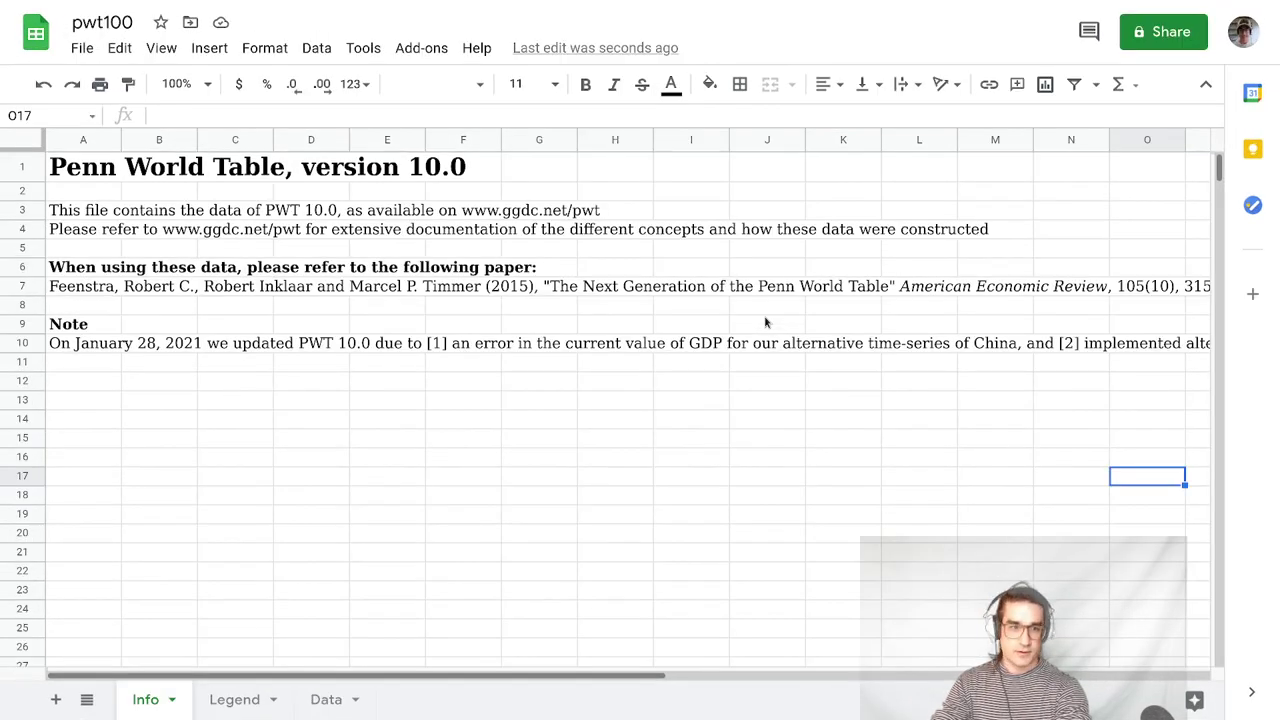
click(240, 699)
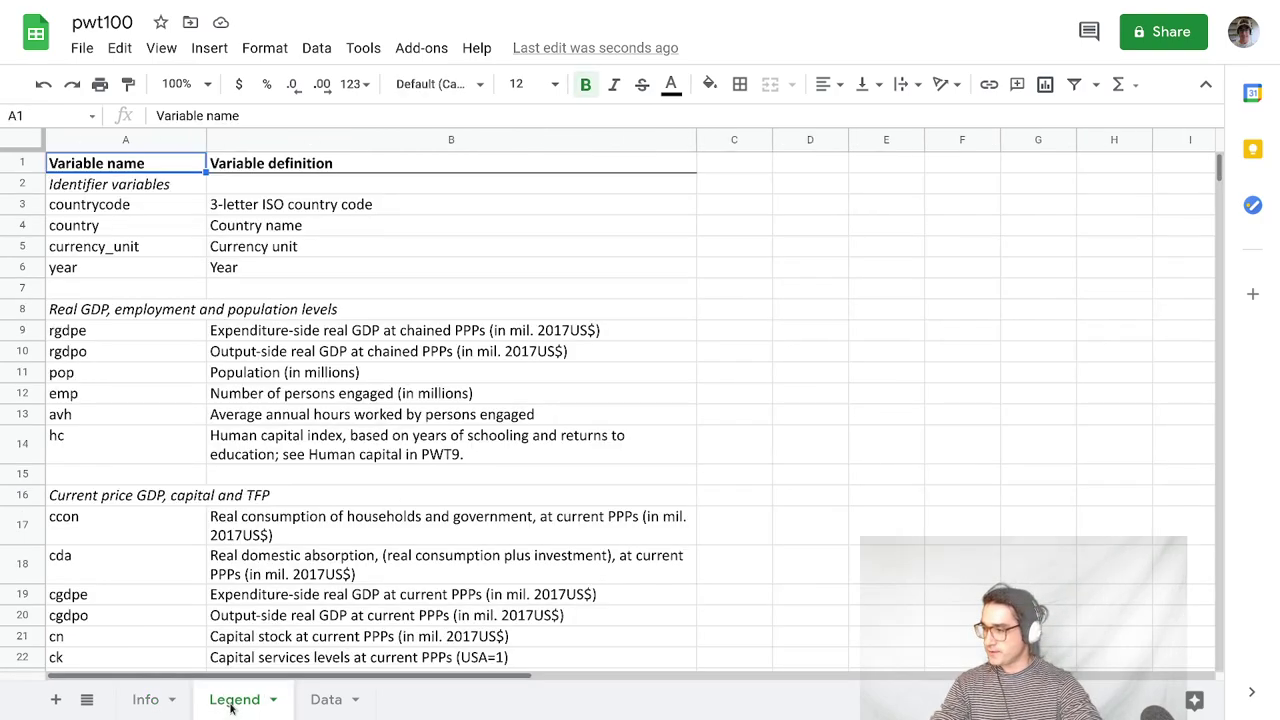
click(314, 699)
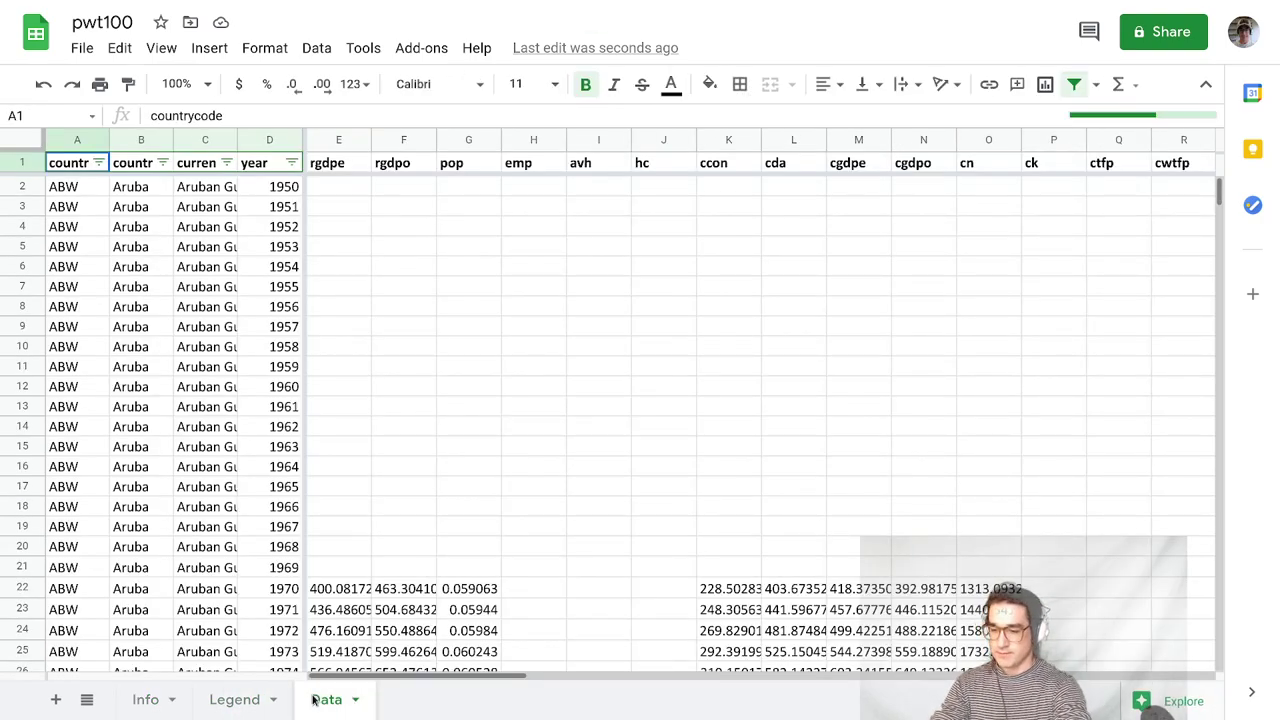
key(ctrl+minus)
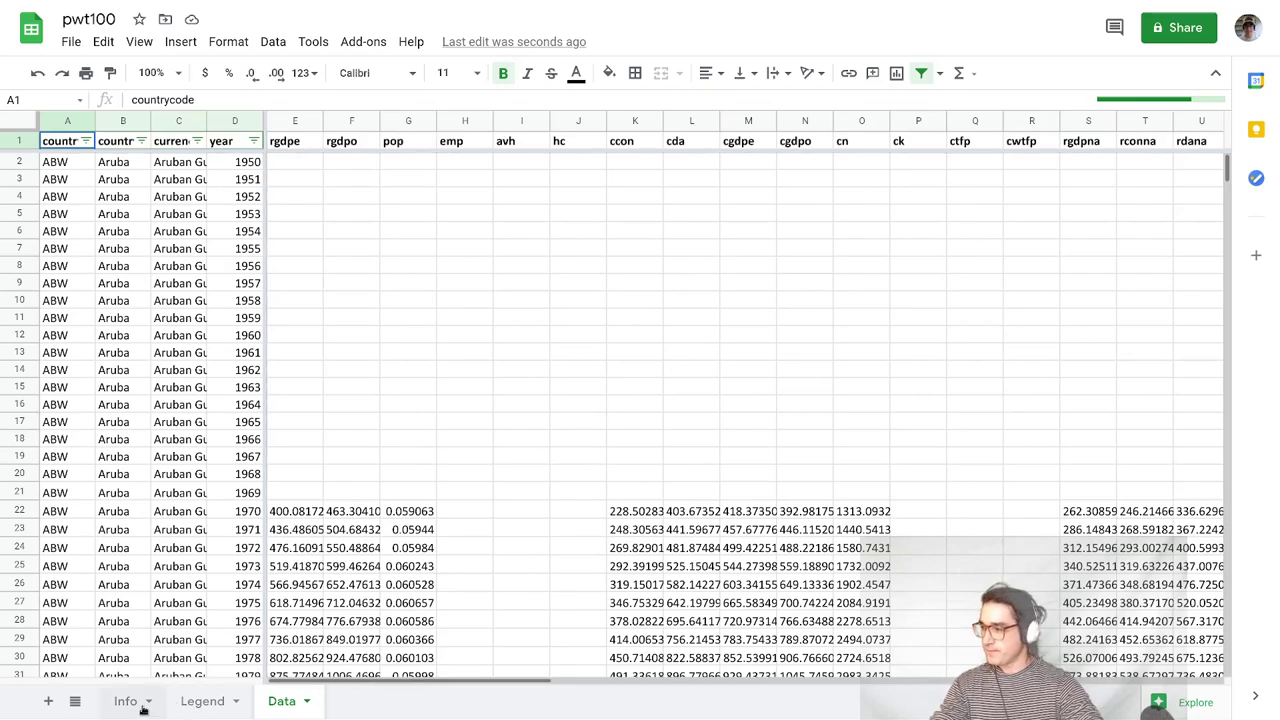
click(126, 701)
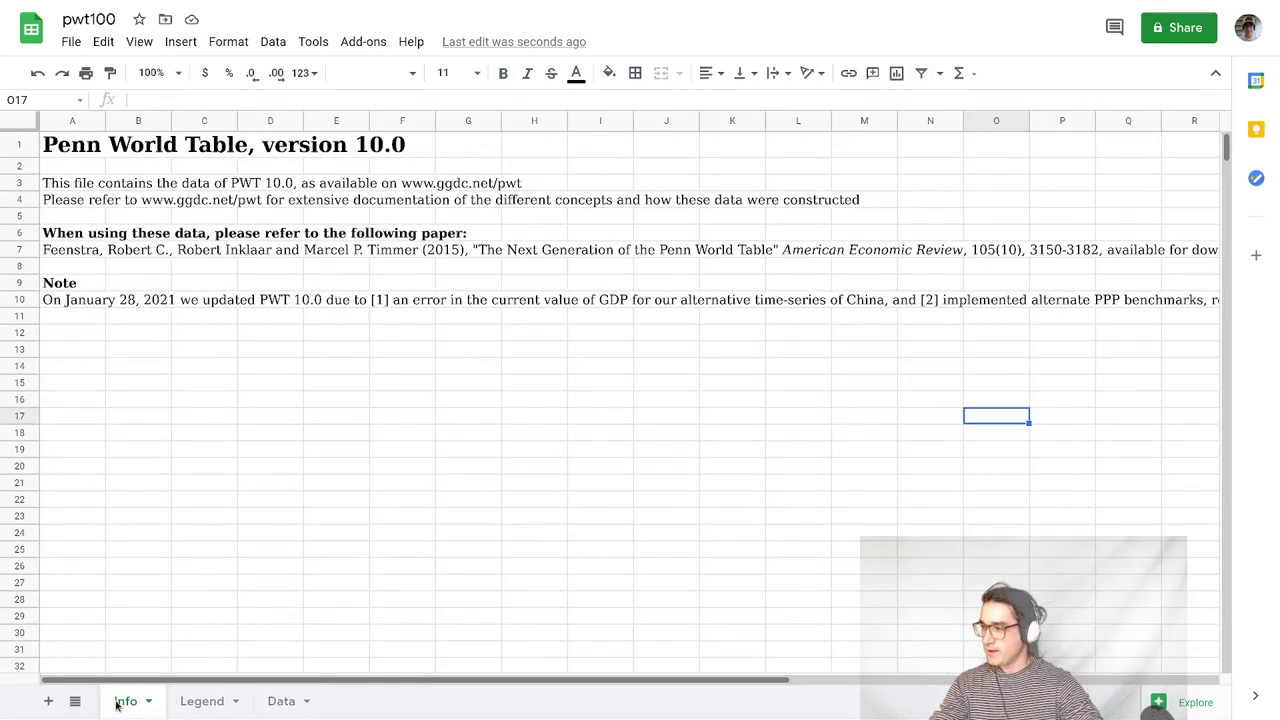
click(200, 703)
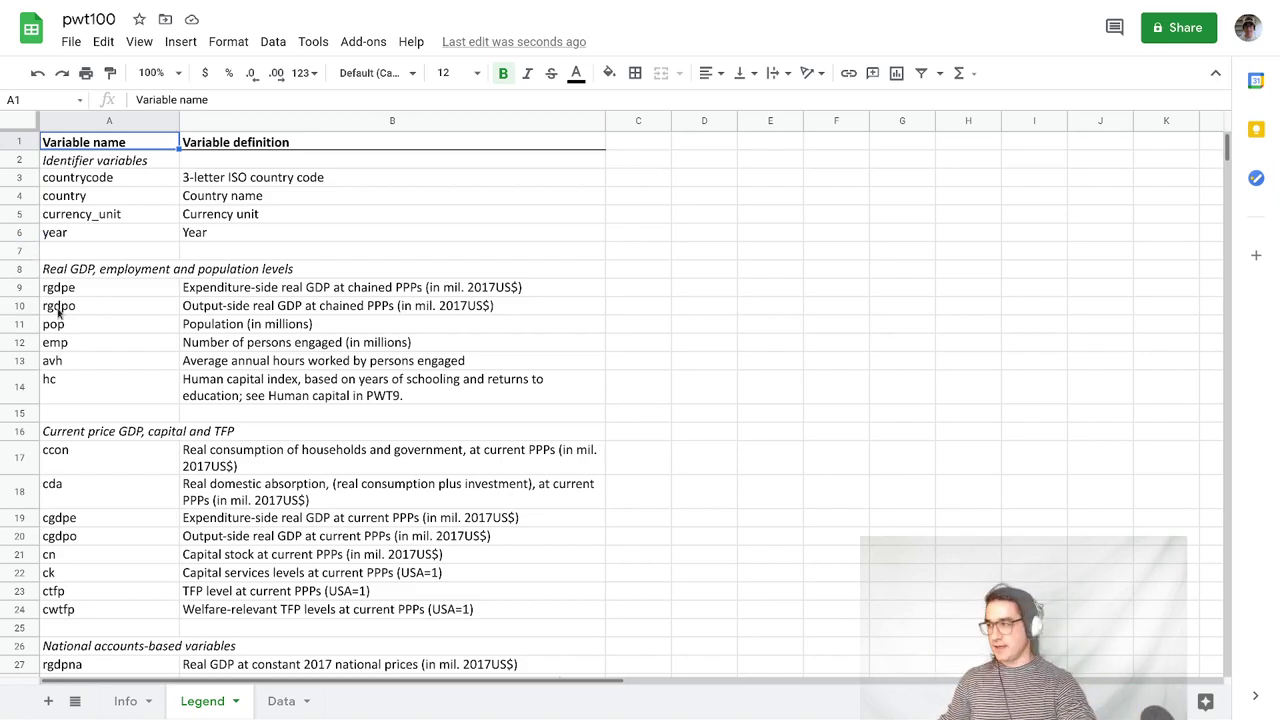
click(96, 289)
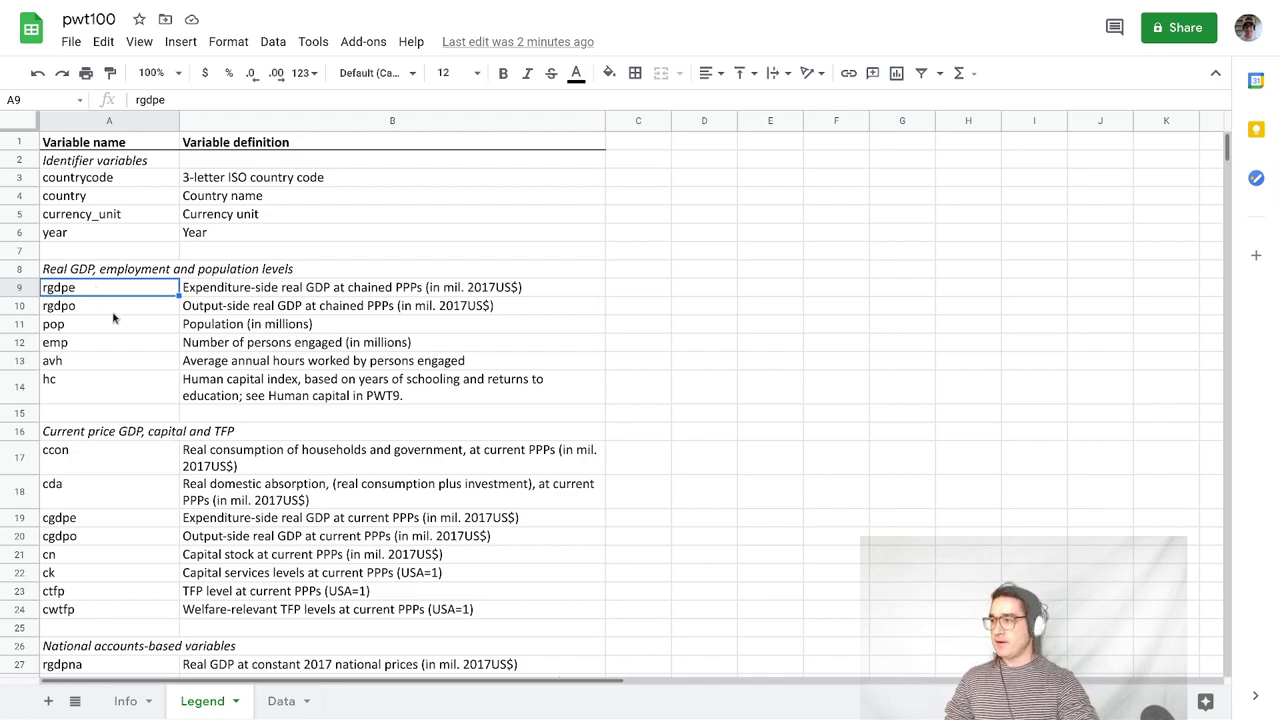
click(142, 666)
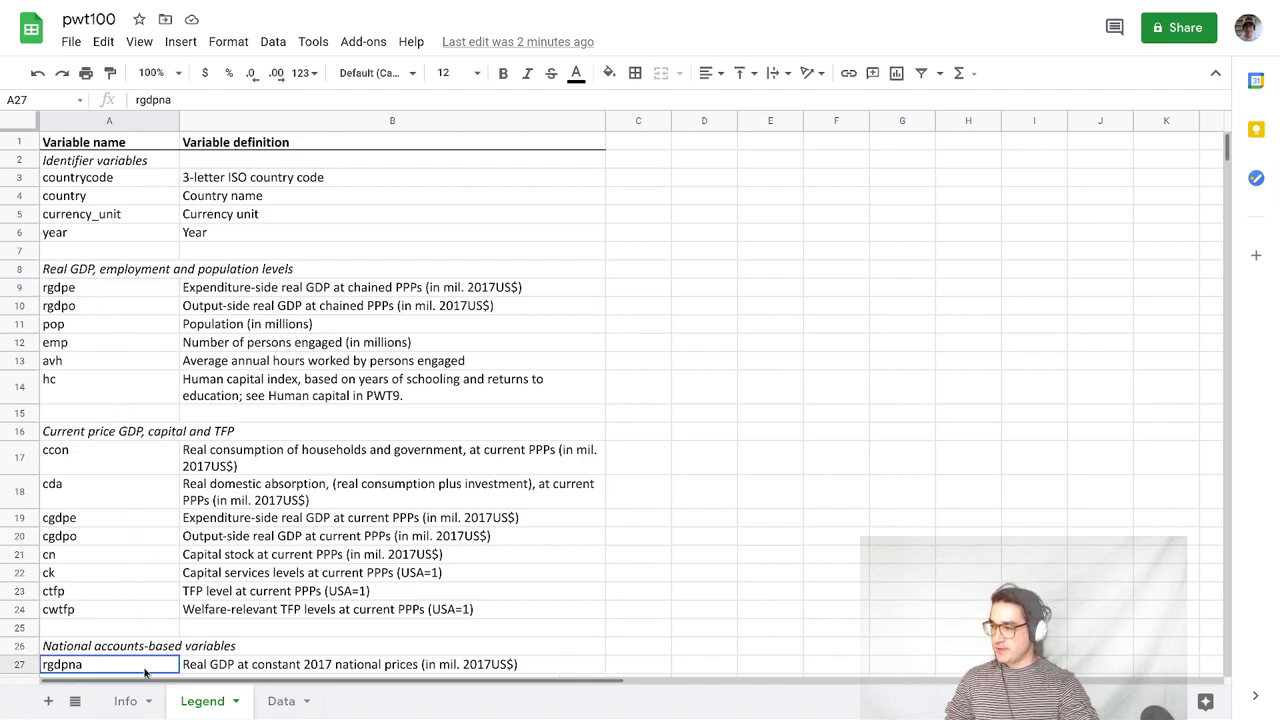
scroll(162, 578, down, 1)
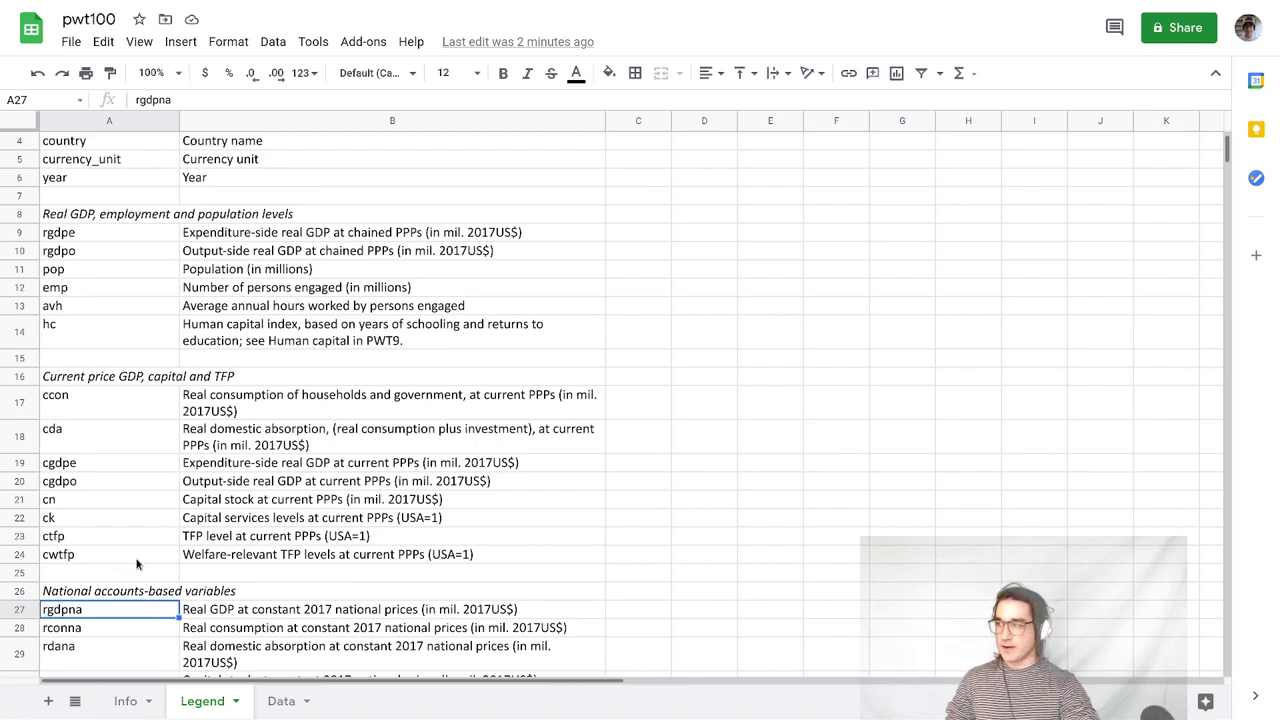
click(120, 269)
click(120, 289)
click(120, 305)
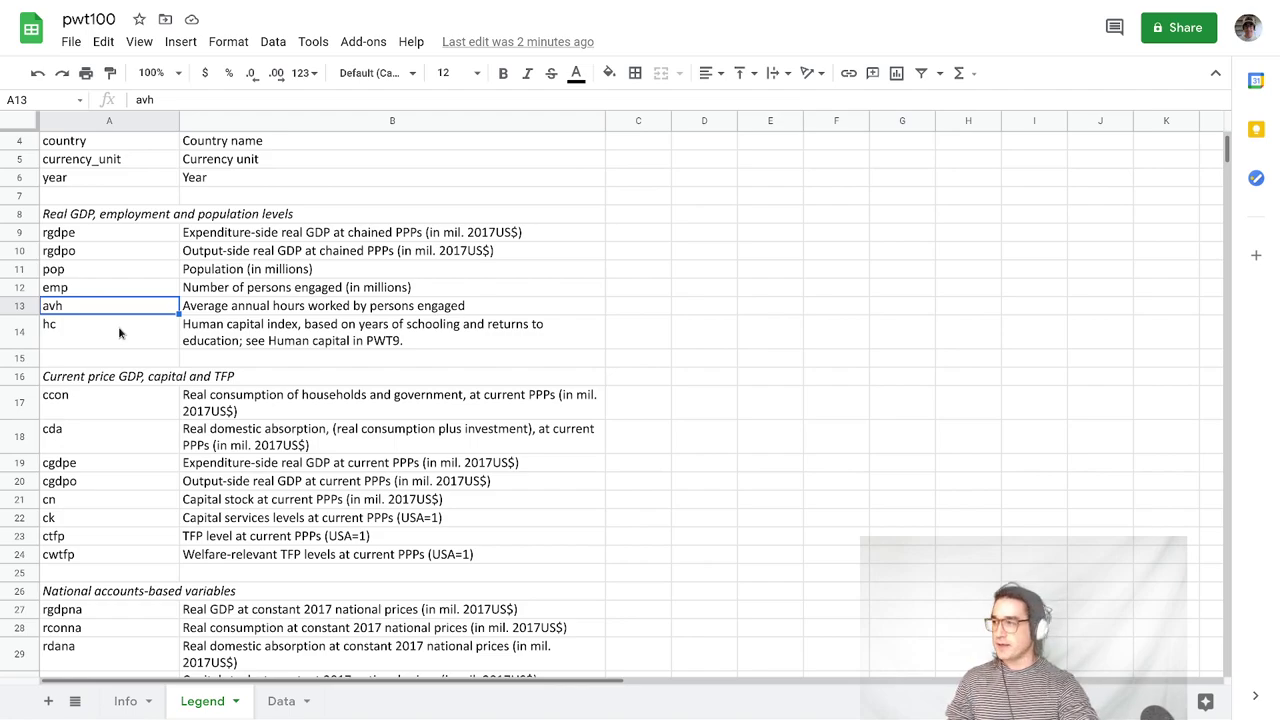
click(118, 326)
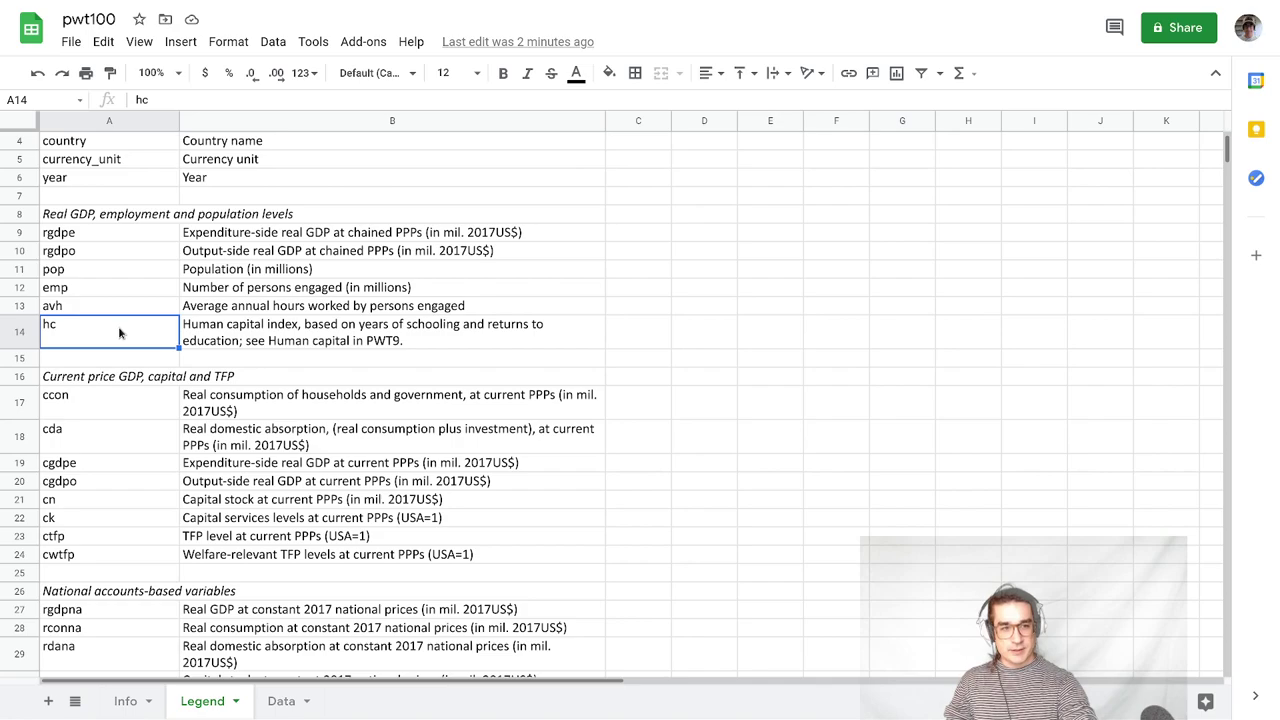
scroll(118, 330, down, 1)
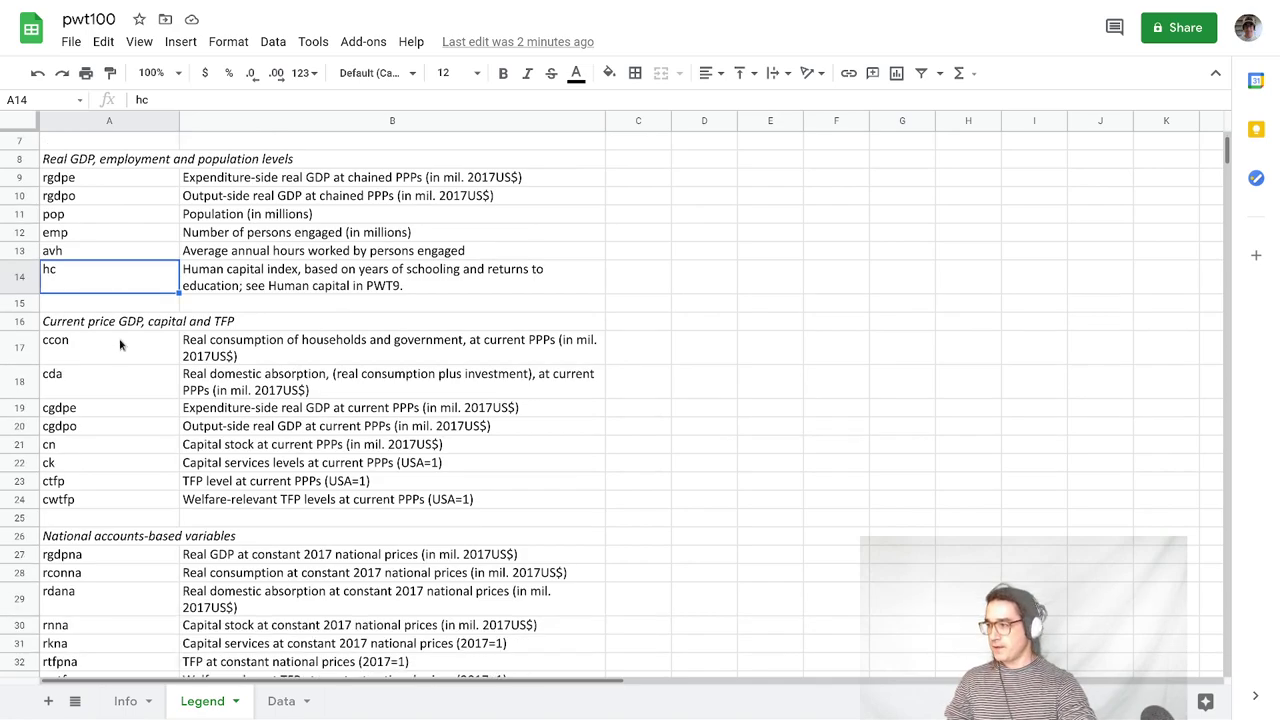
scroll(120, 435, down, 3)
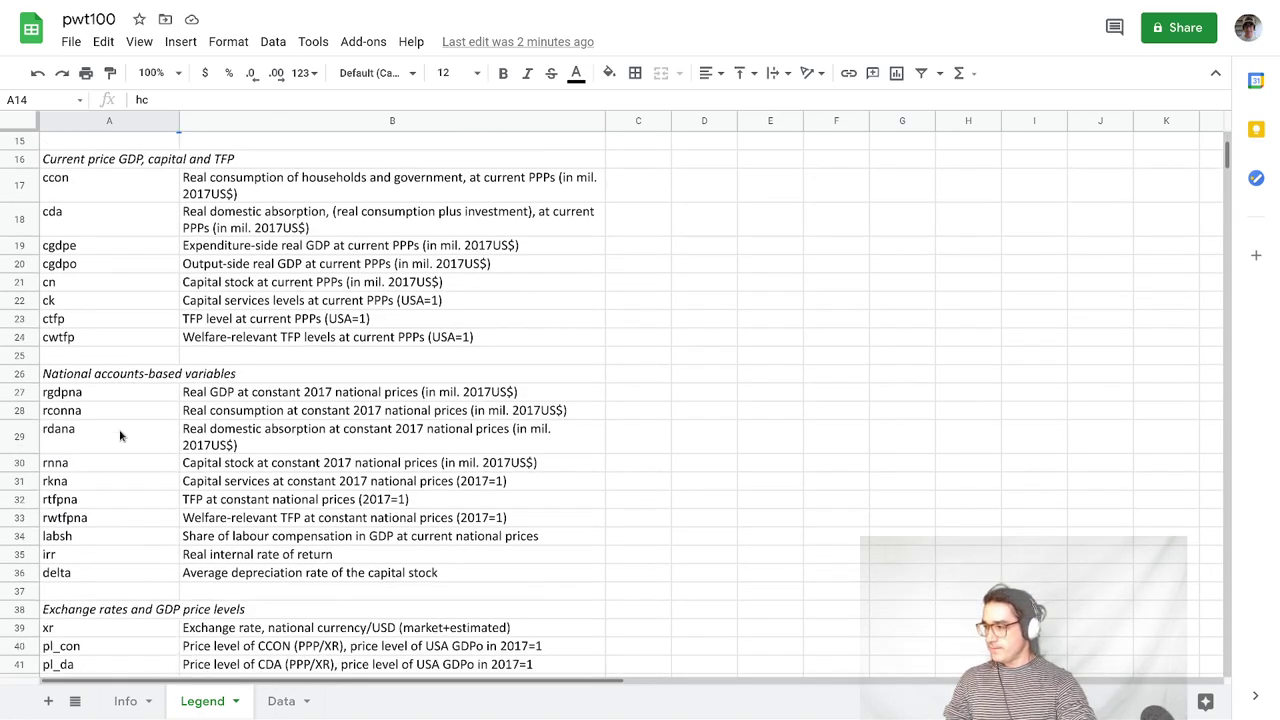
scroll(175, 612, down, 1)
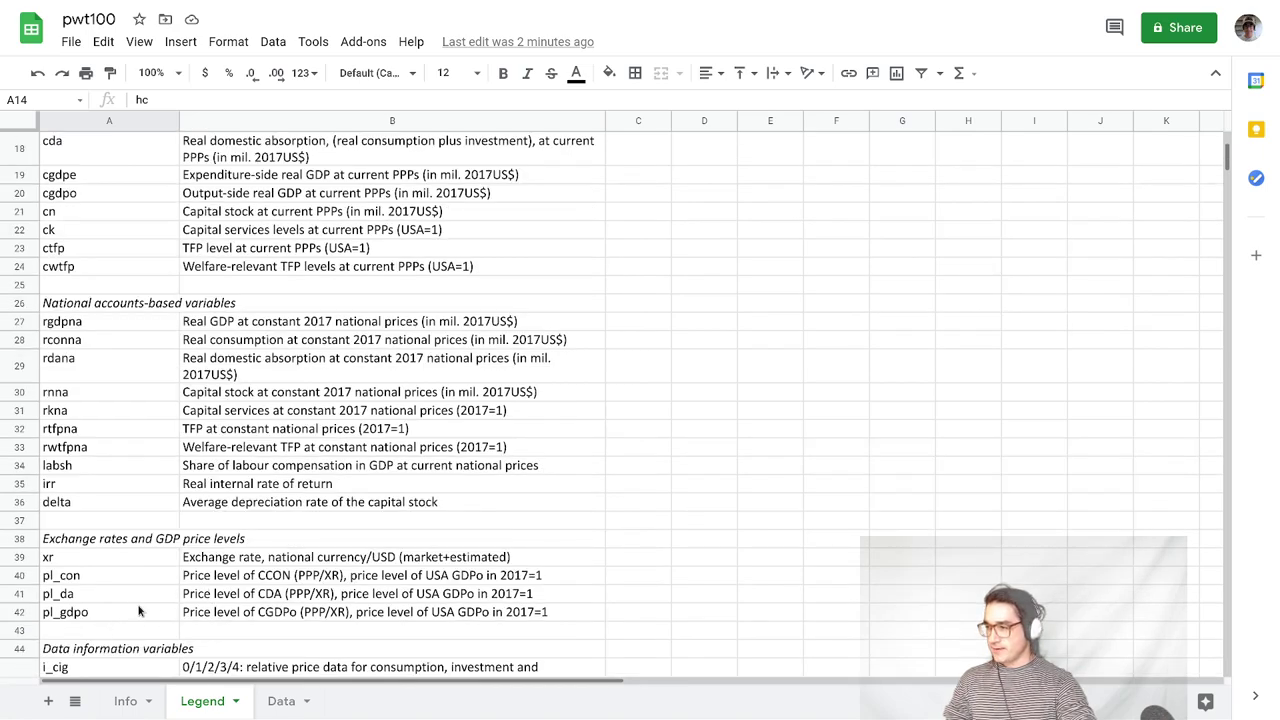
scroll(509, 496, up, 1)
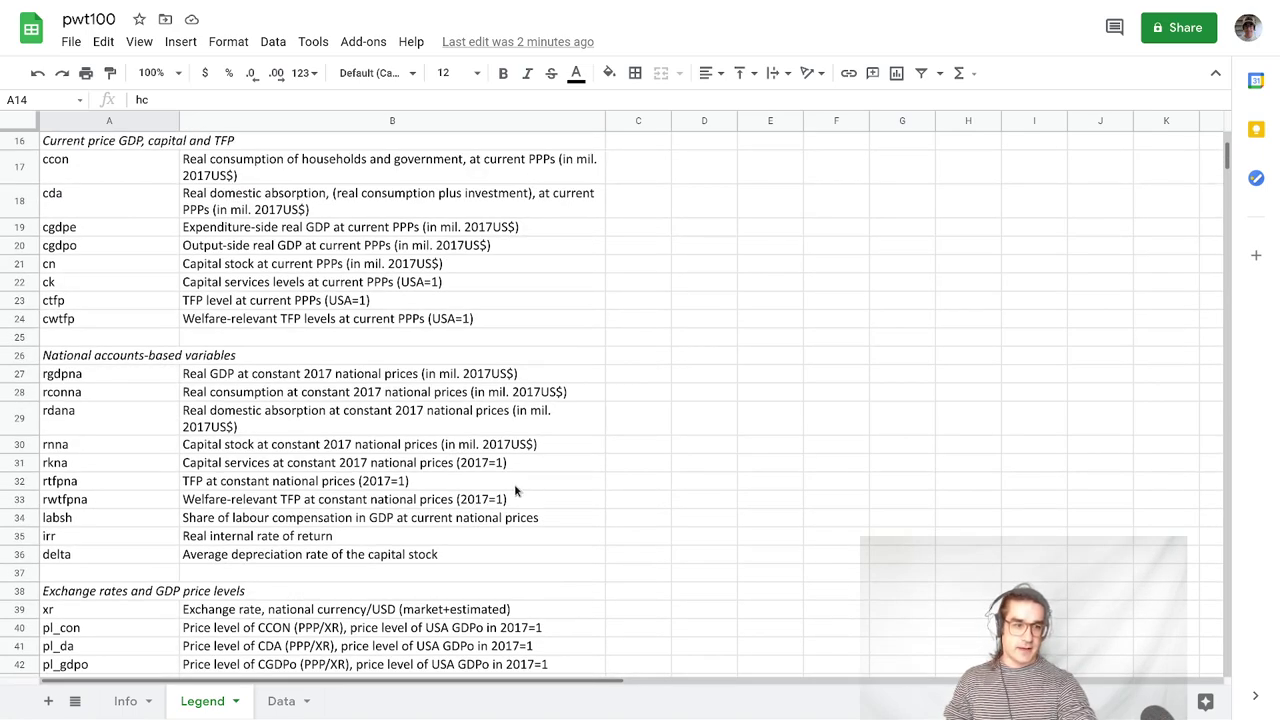
- Read the rgdpna definition in Legend cell B27, then return to the Data sheet
click(280, 702)
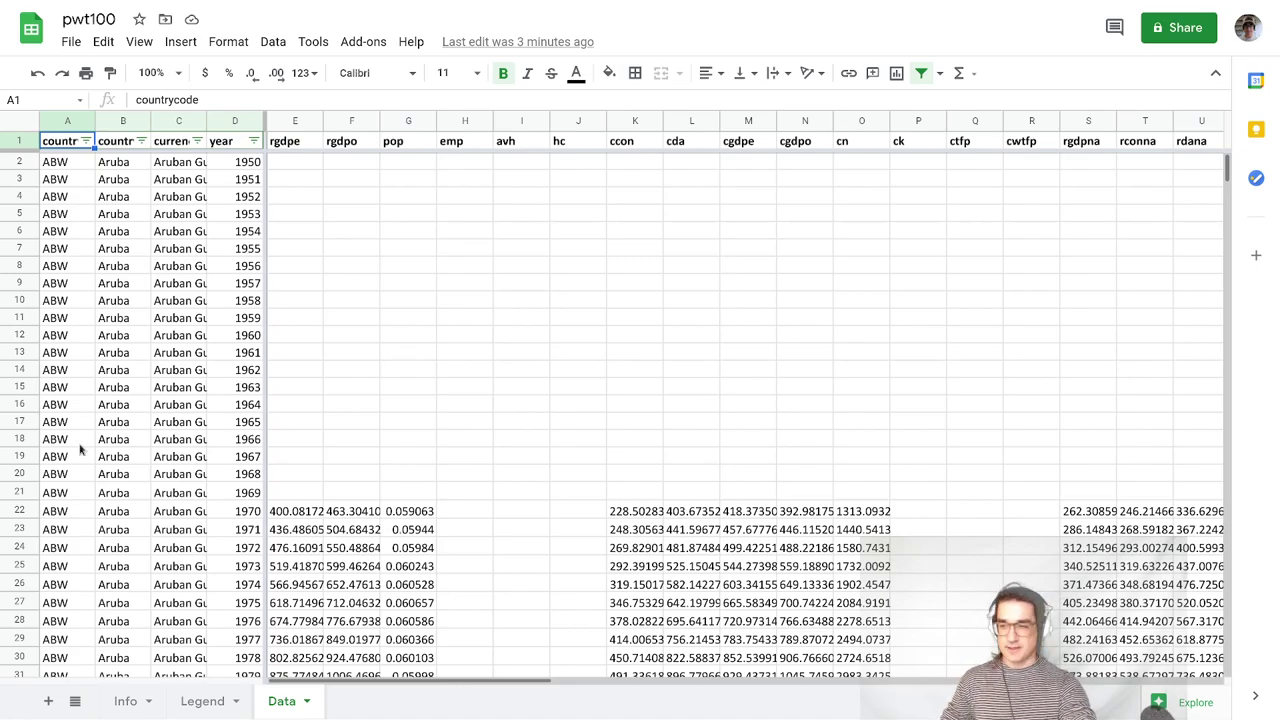
scroll(105, 510, down, 2)
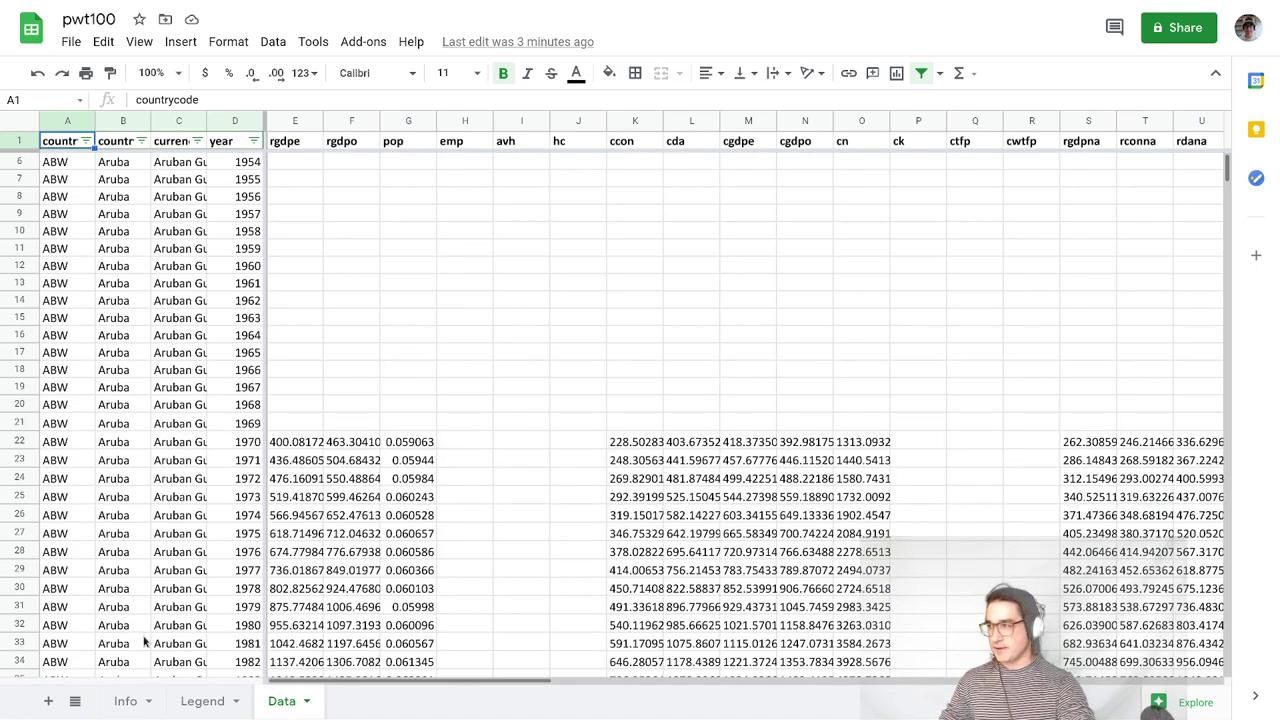
click(210, 701)
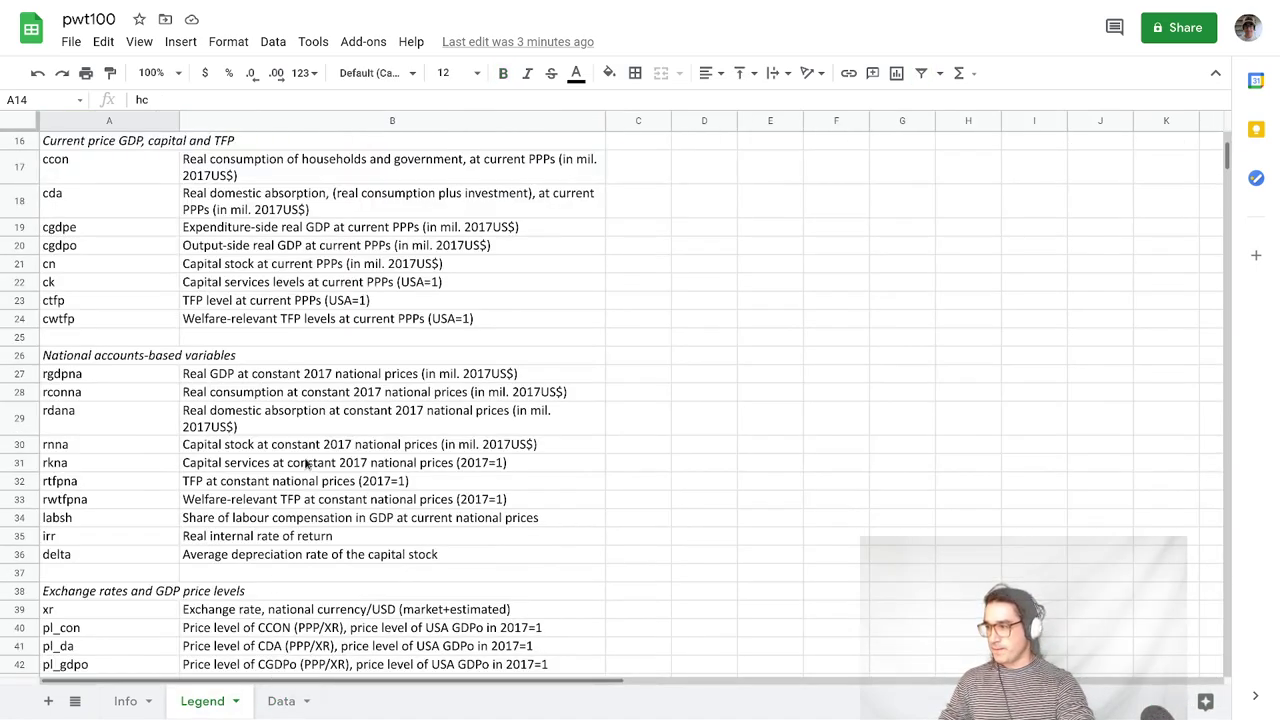
click(240, 374)
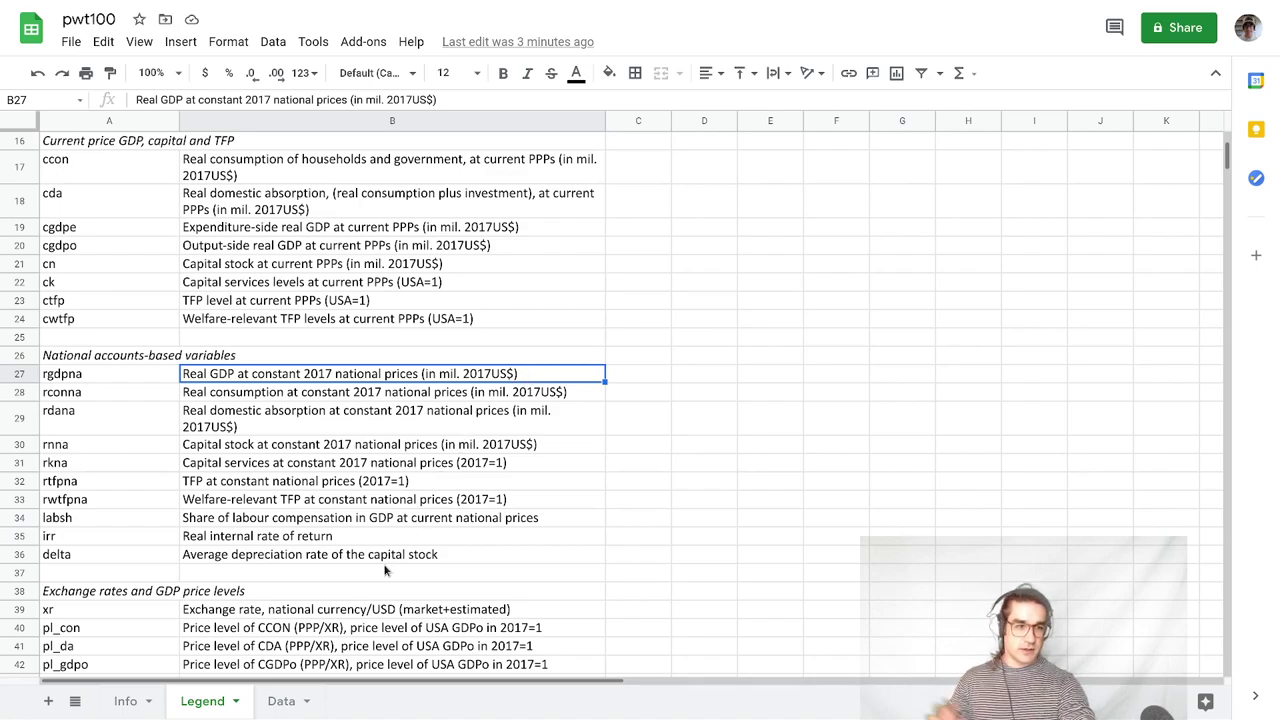
click(270, 703)
- Scroll down to row 12112 and select the United States' 1950 row
scroll(240, 475, down, 10)
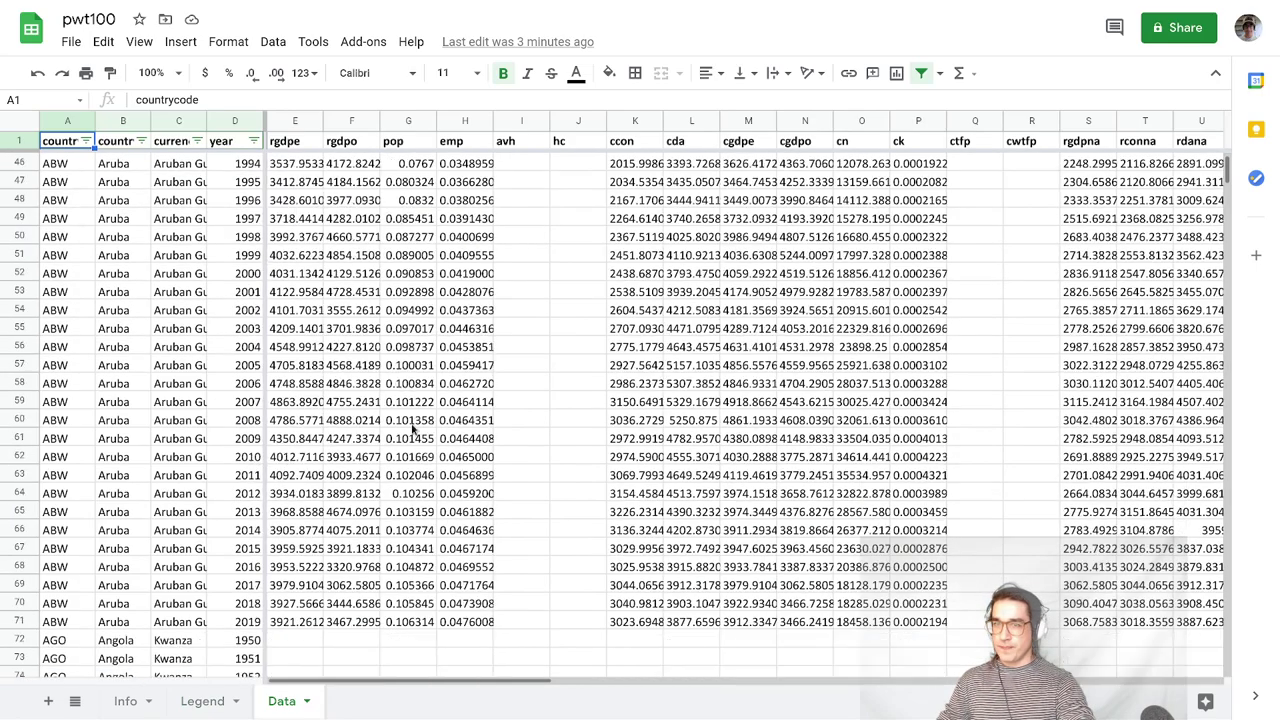
drag(1229, 170, 1224, 645)
scroll(616, 425, up, 15)
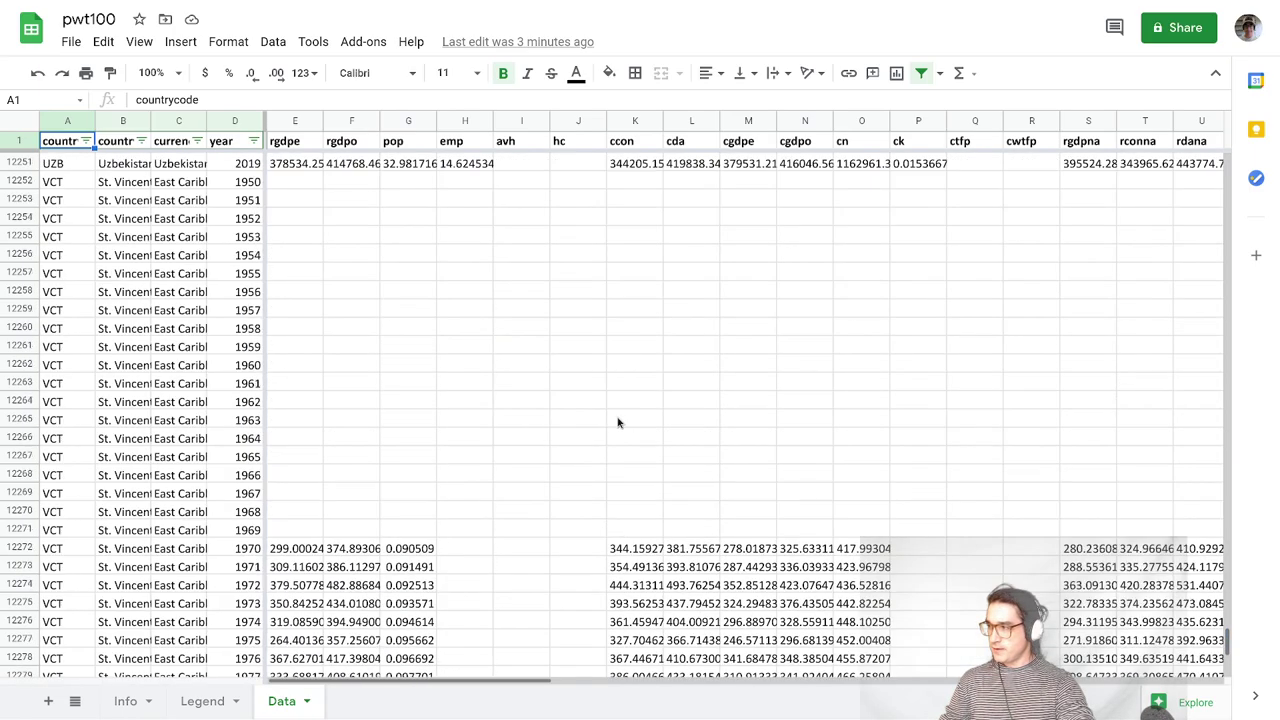
scroll(620, 447, up, 12)
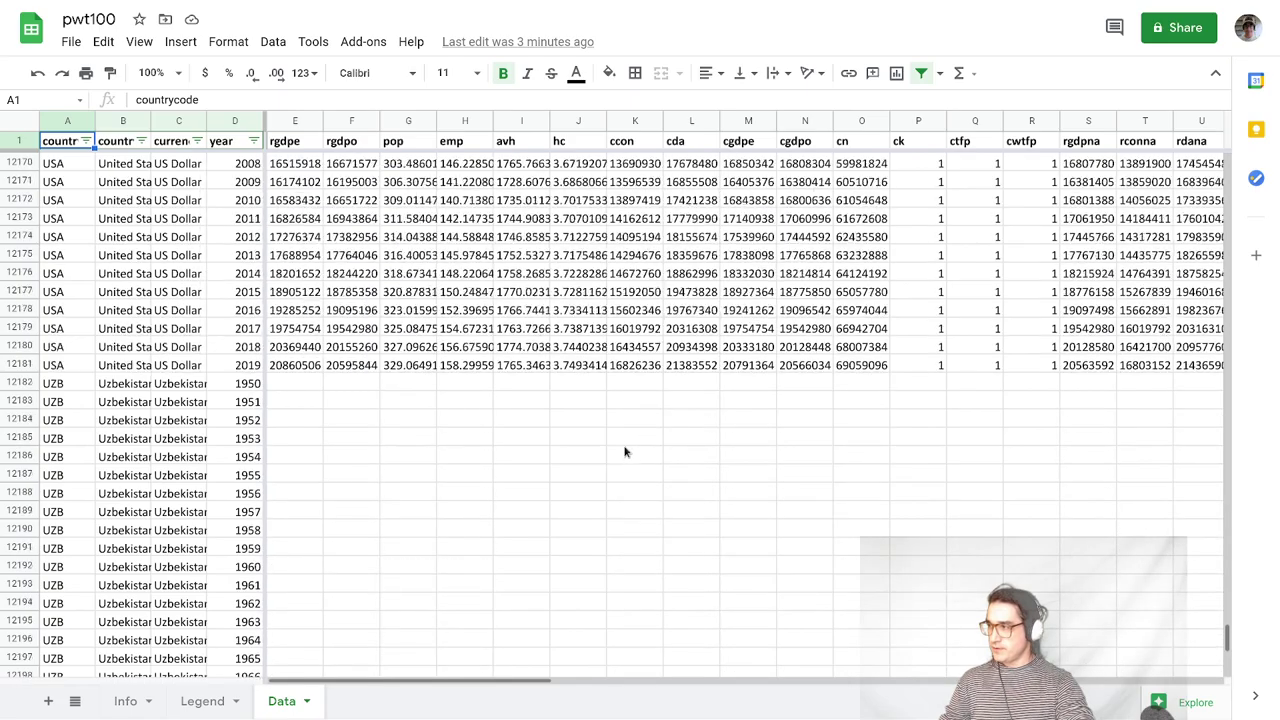
scroll(628, 456, up, 4)
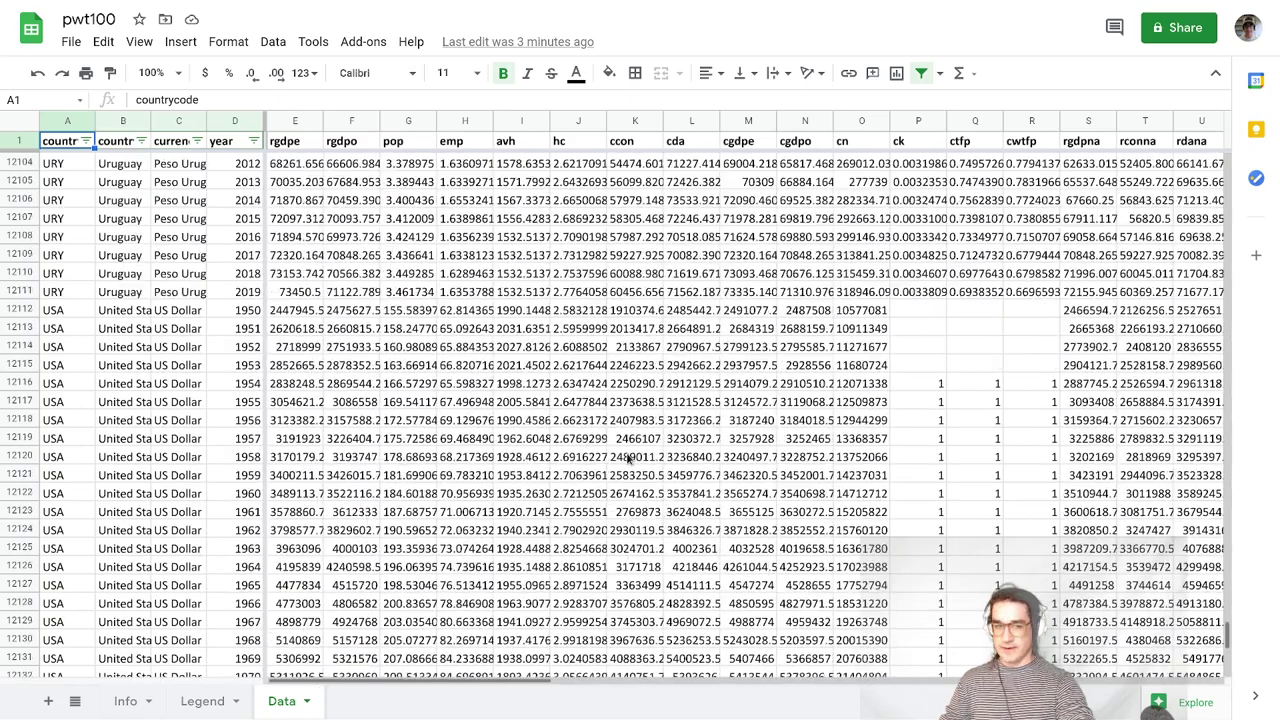
scroll(470, 430, up, 2)
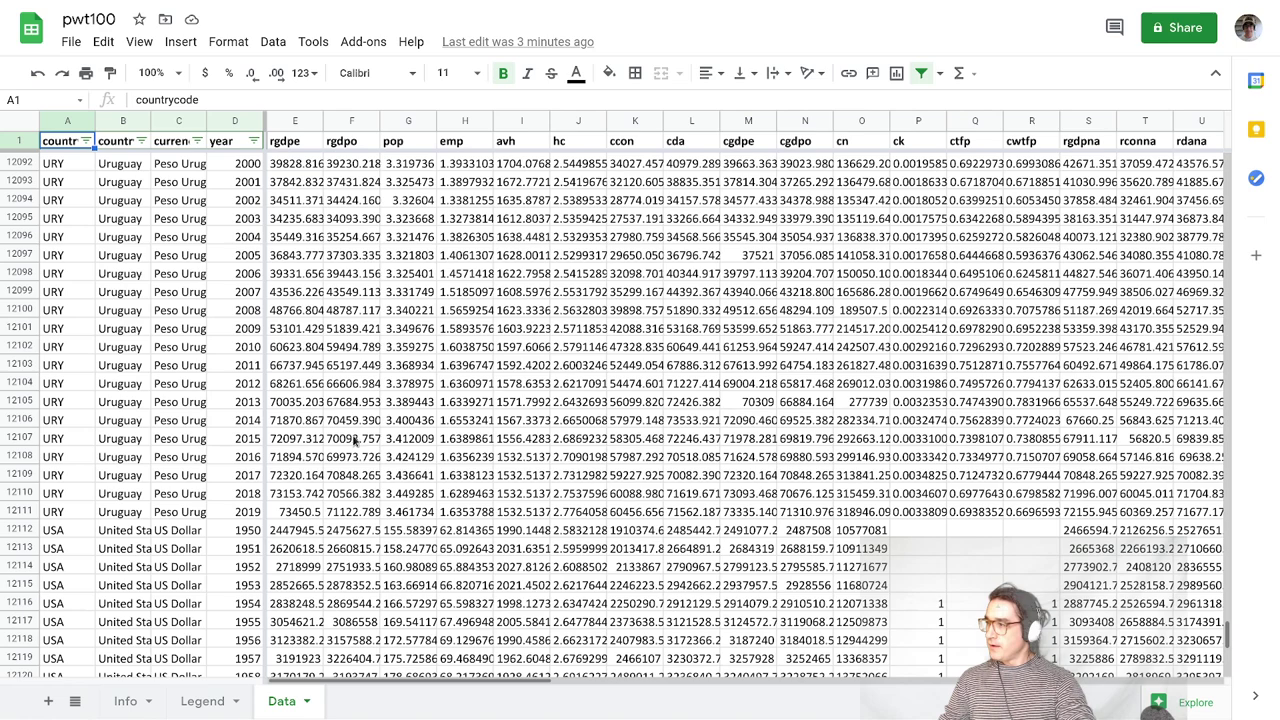
scroll(380, 442, down, 3)
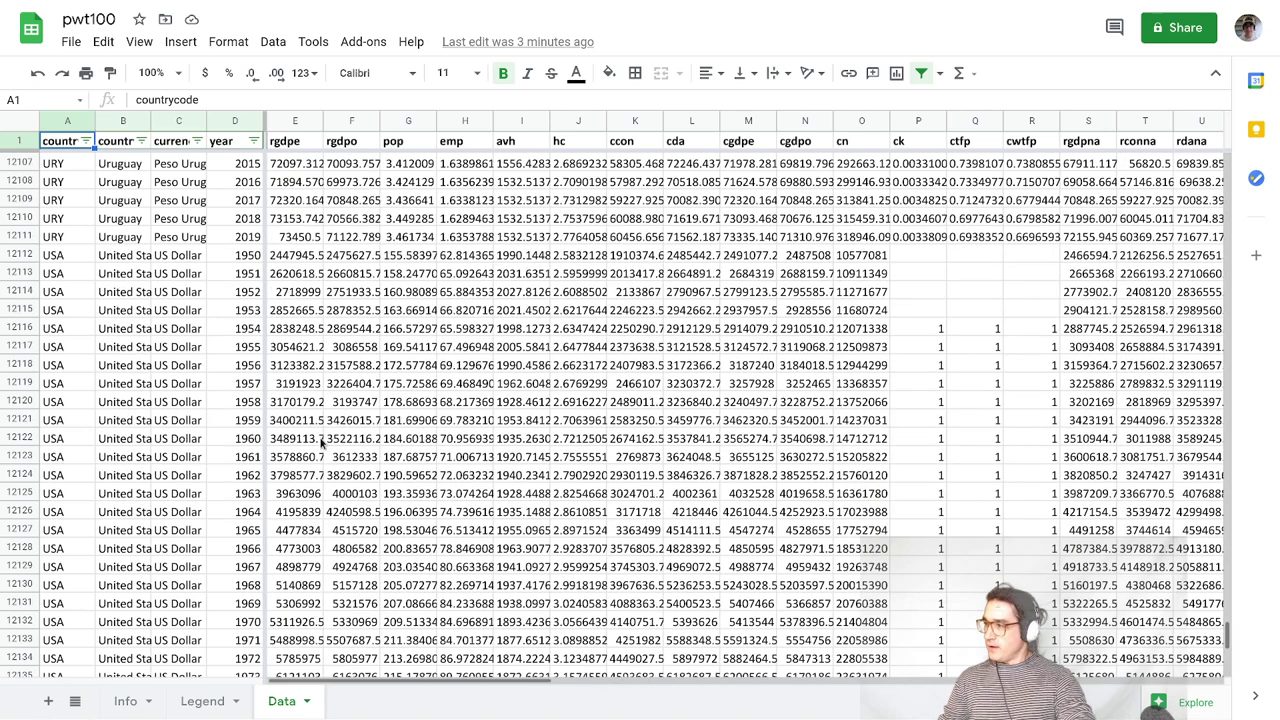
click(14, 255)
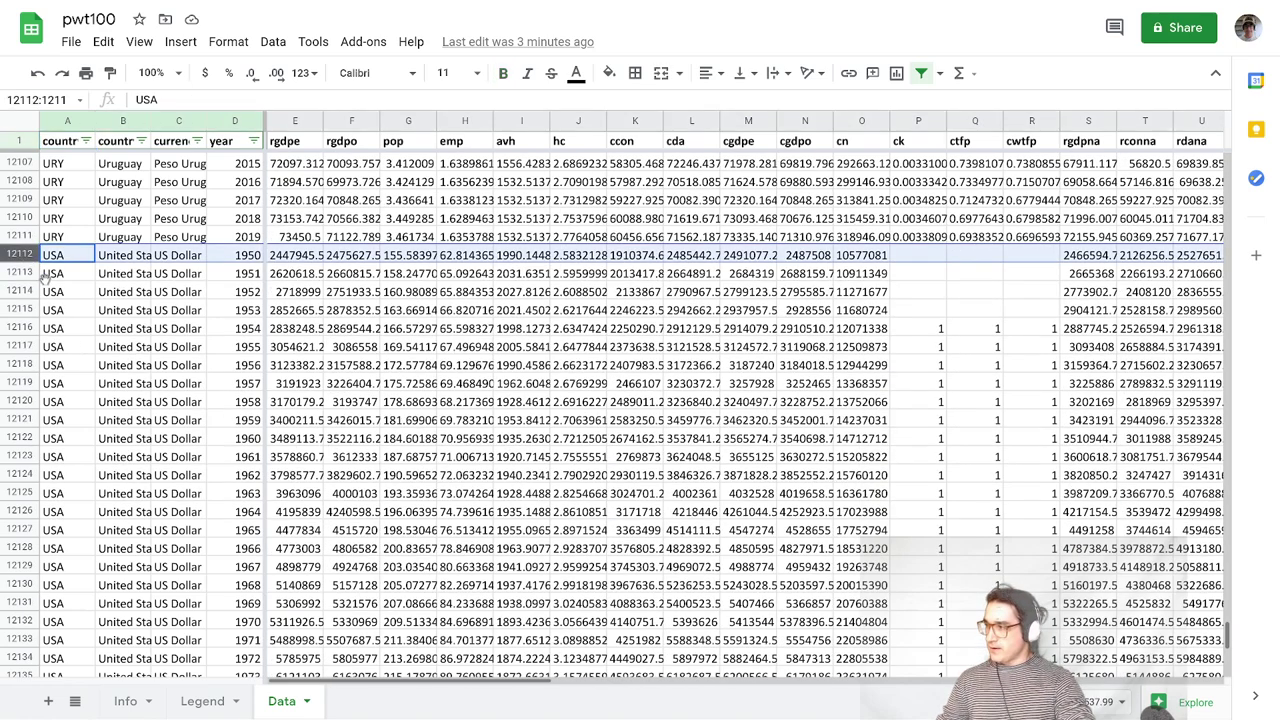
- Create a sheet named USA and paste the Data sheet's header row into row 1
click(17, 140)
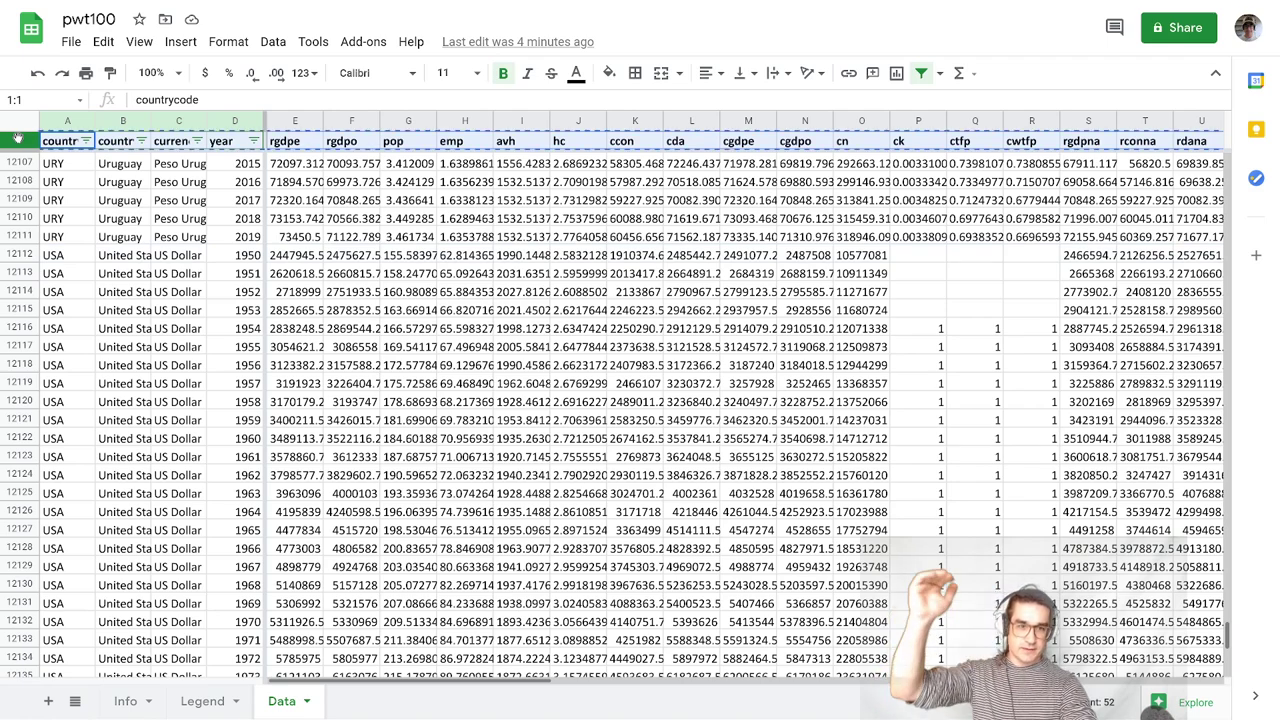
click(48, 701)
right_click(340, 710)
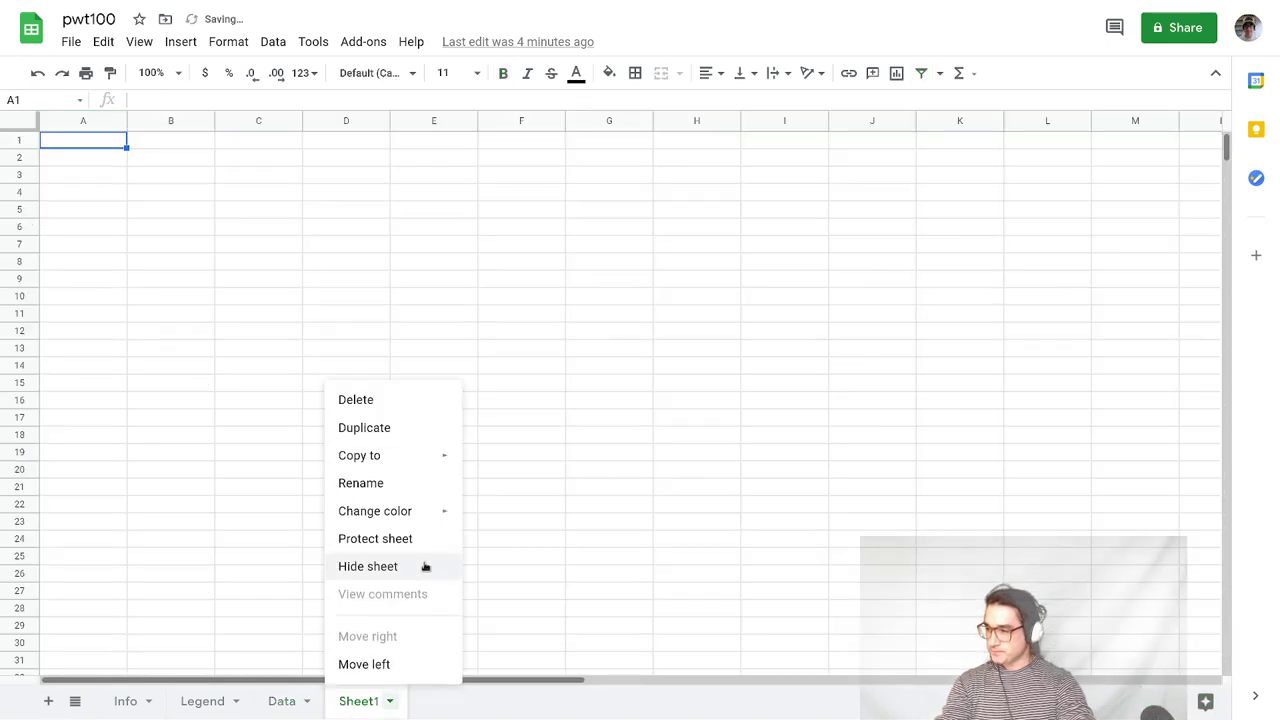
click(389, 486)
text(USA)
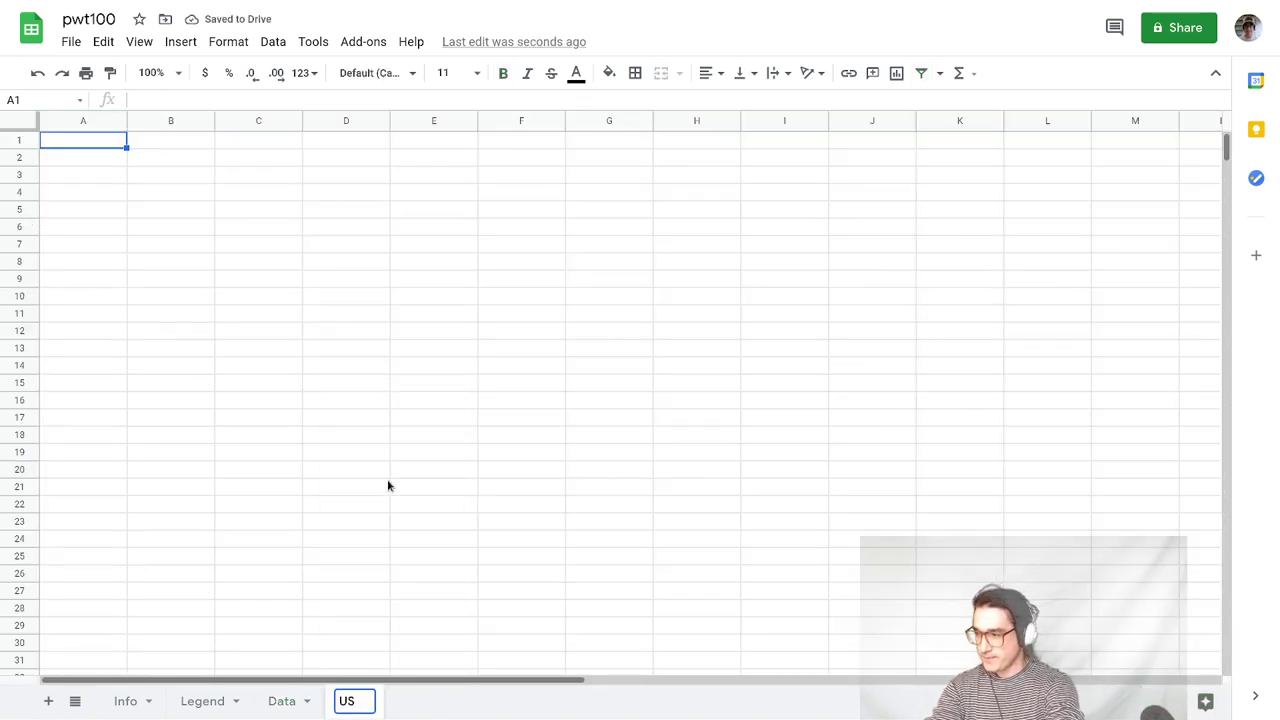
key(Return)
key(ctrl+v)
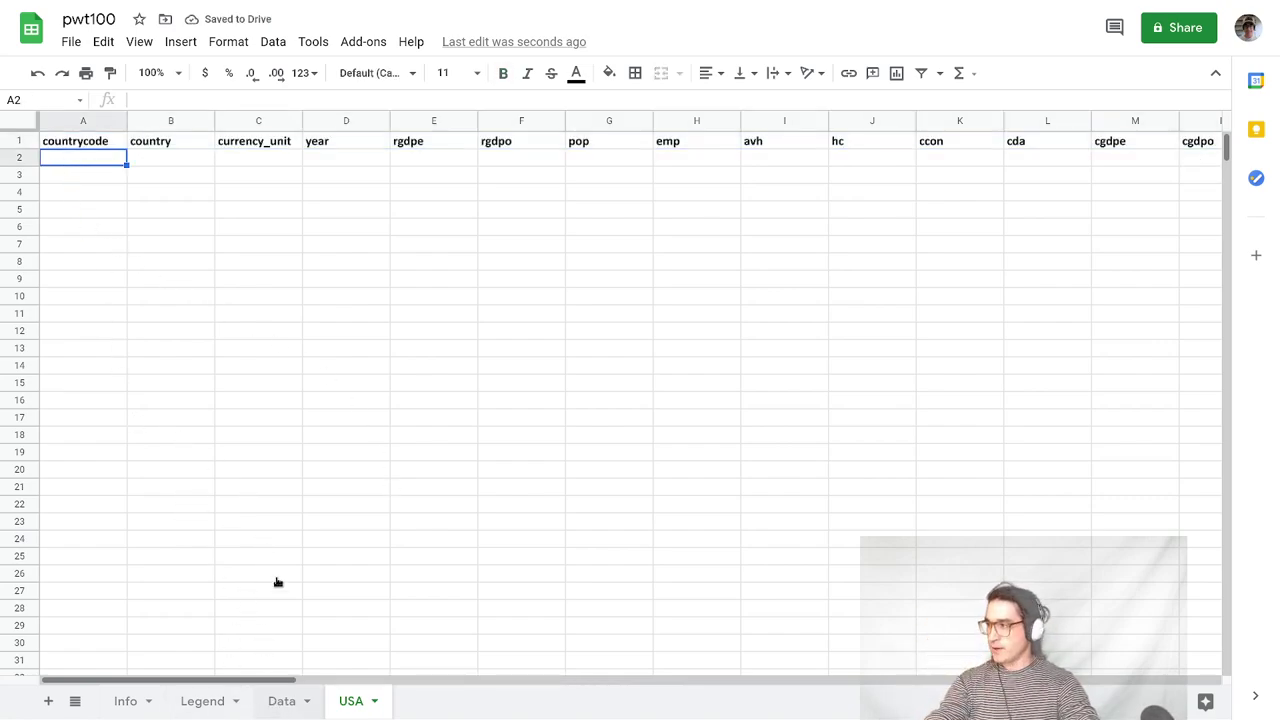
- Copy the USA rows 12112–12181 (1950–2019) and paste them under the USA headers
click(284, 704)
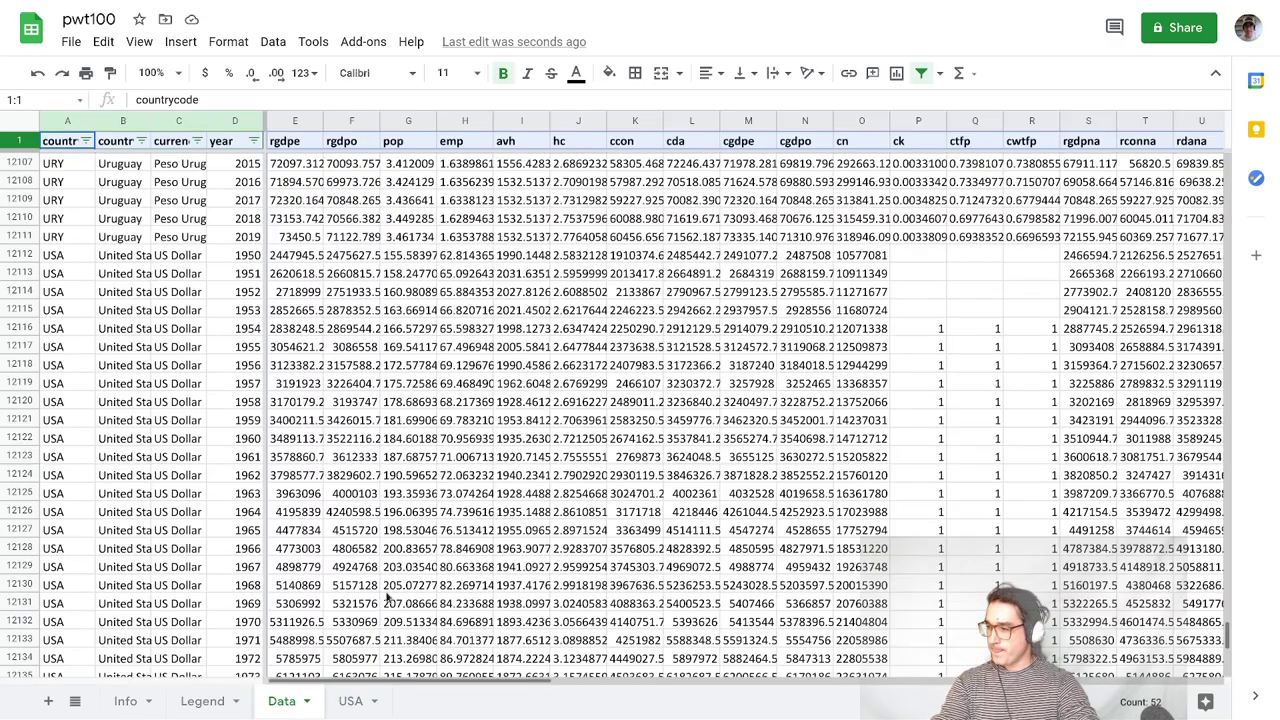
click(22, 256)
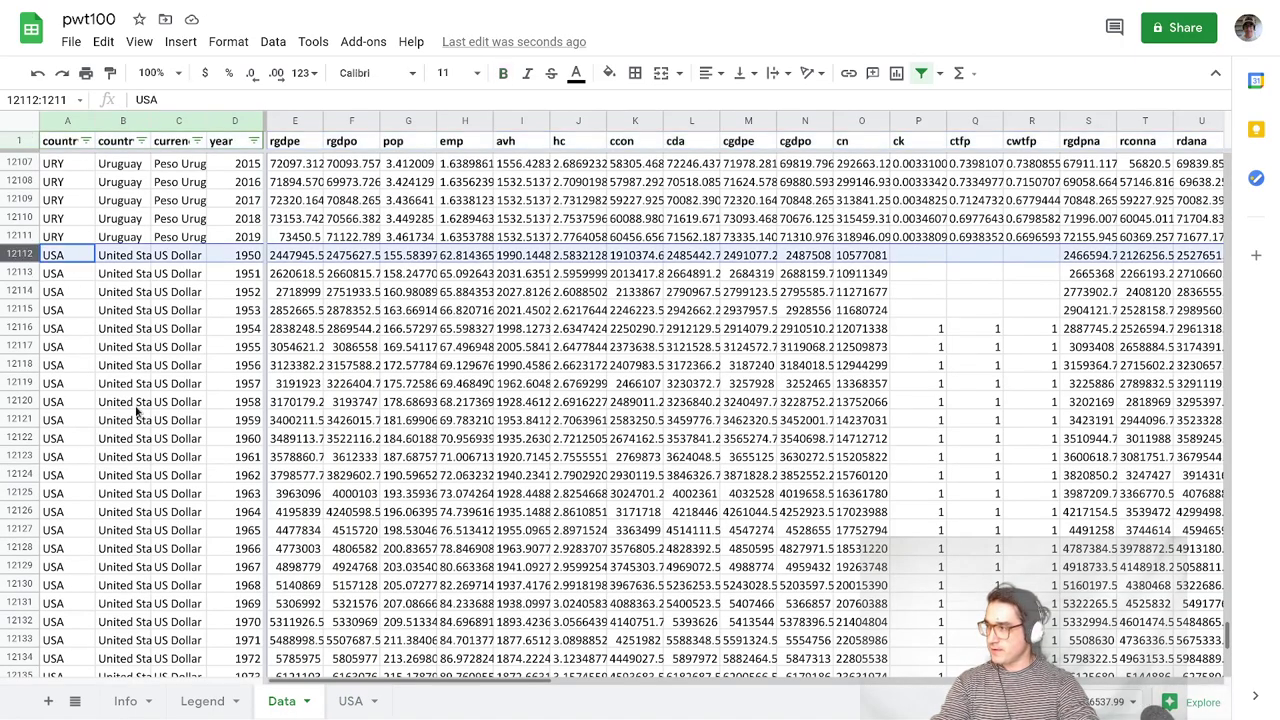
scroll(122, 454, down, 6)
scroll(122, 454, down, 10)
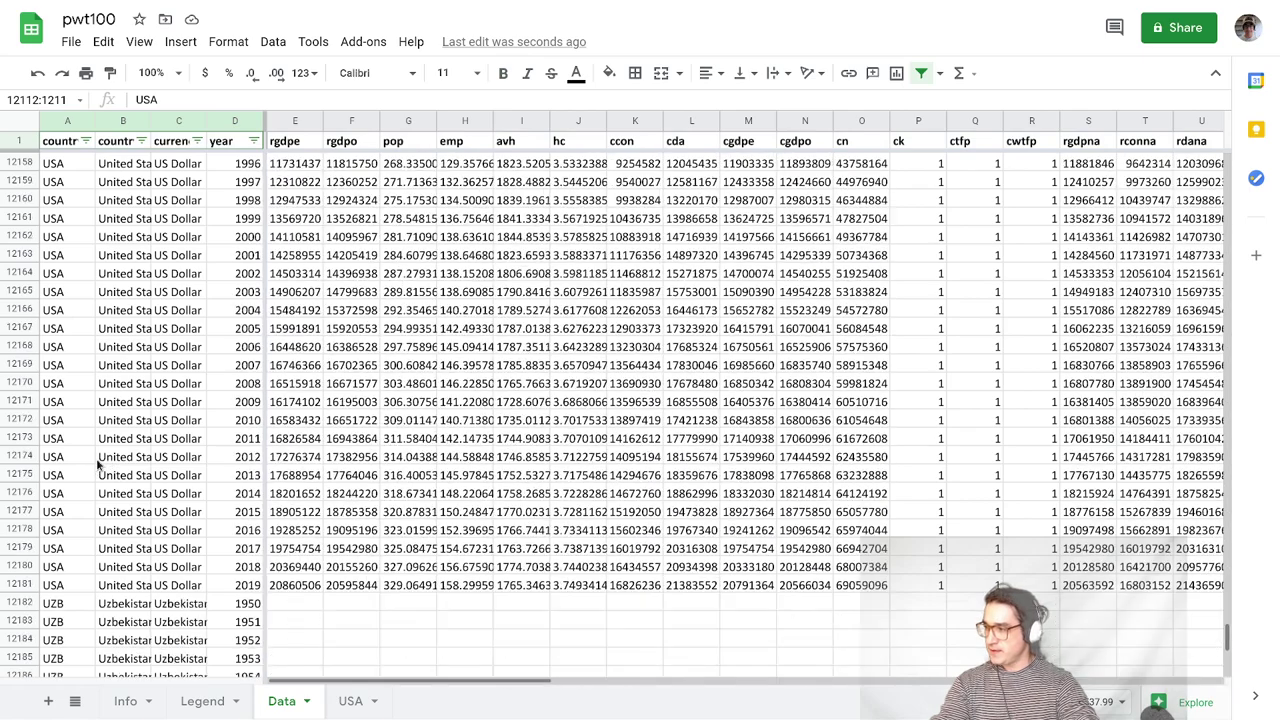
shift+click(22, 587)
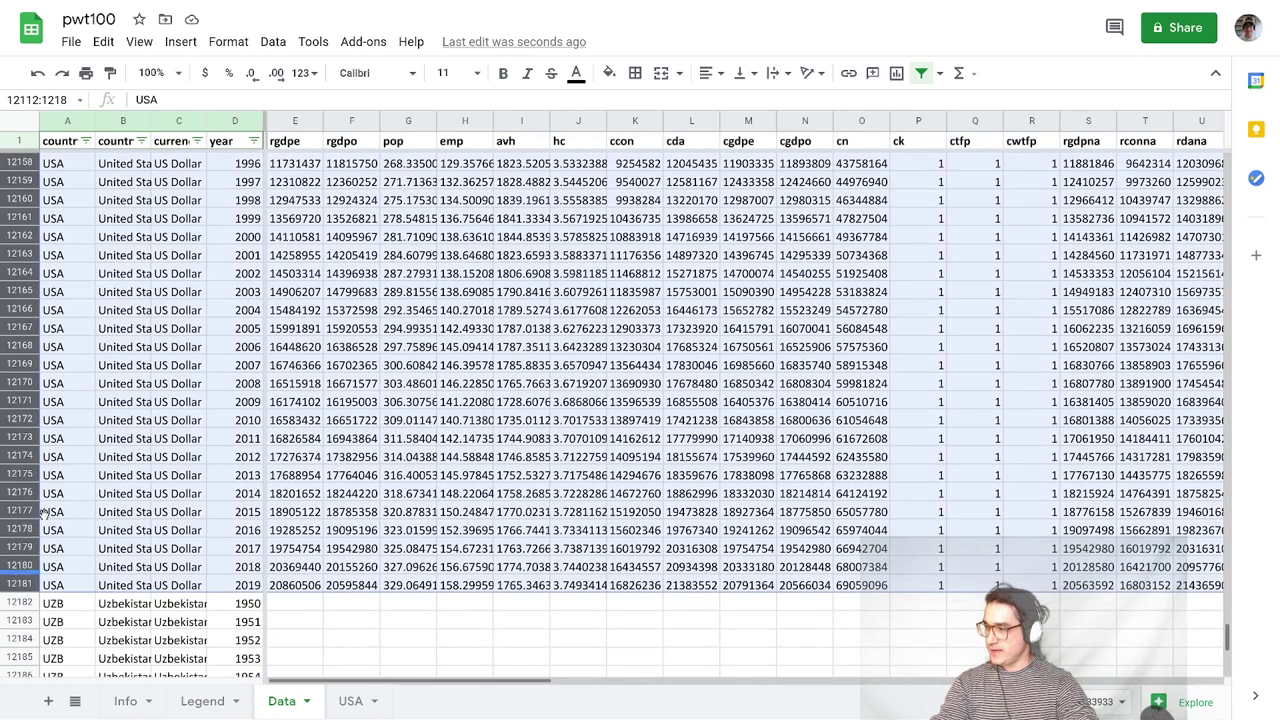
click(350, 700)
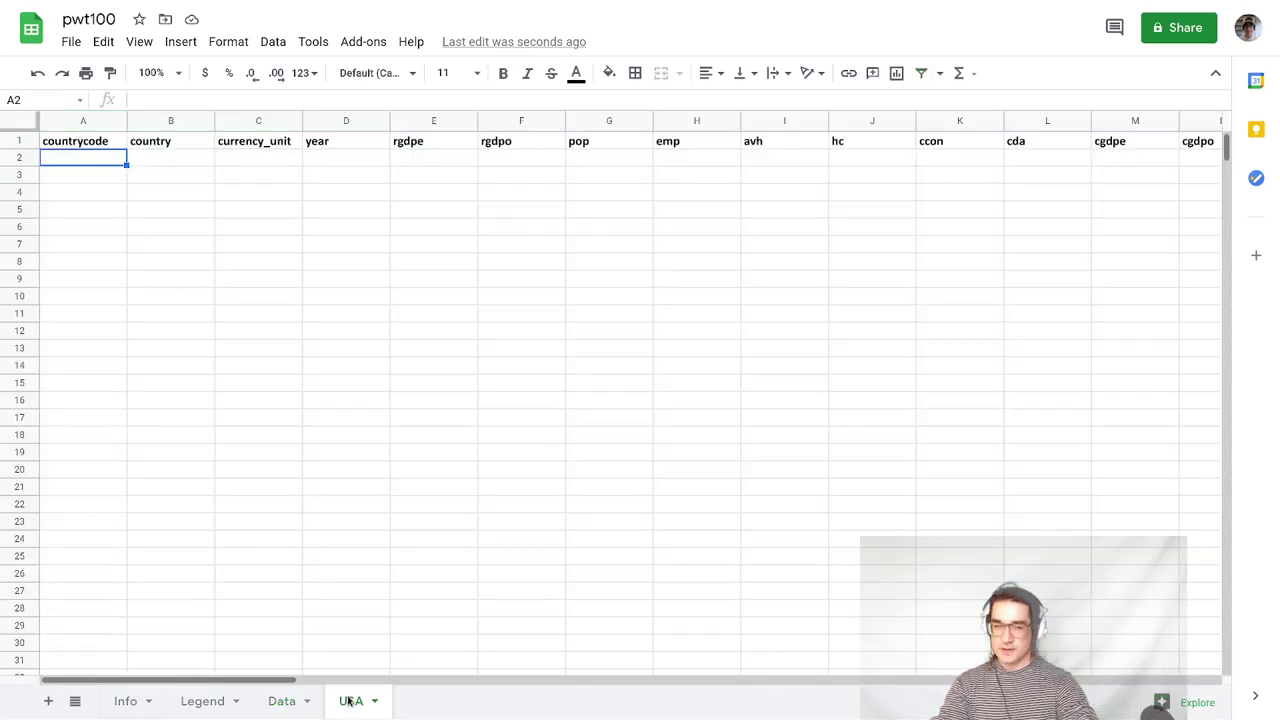
key(ctrl+v)
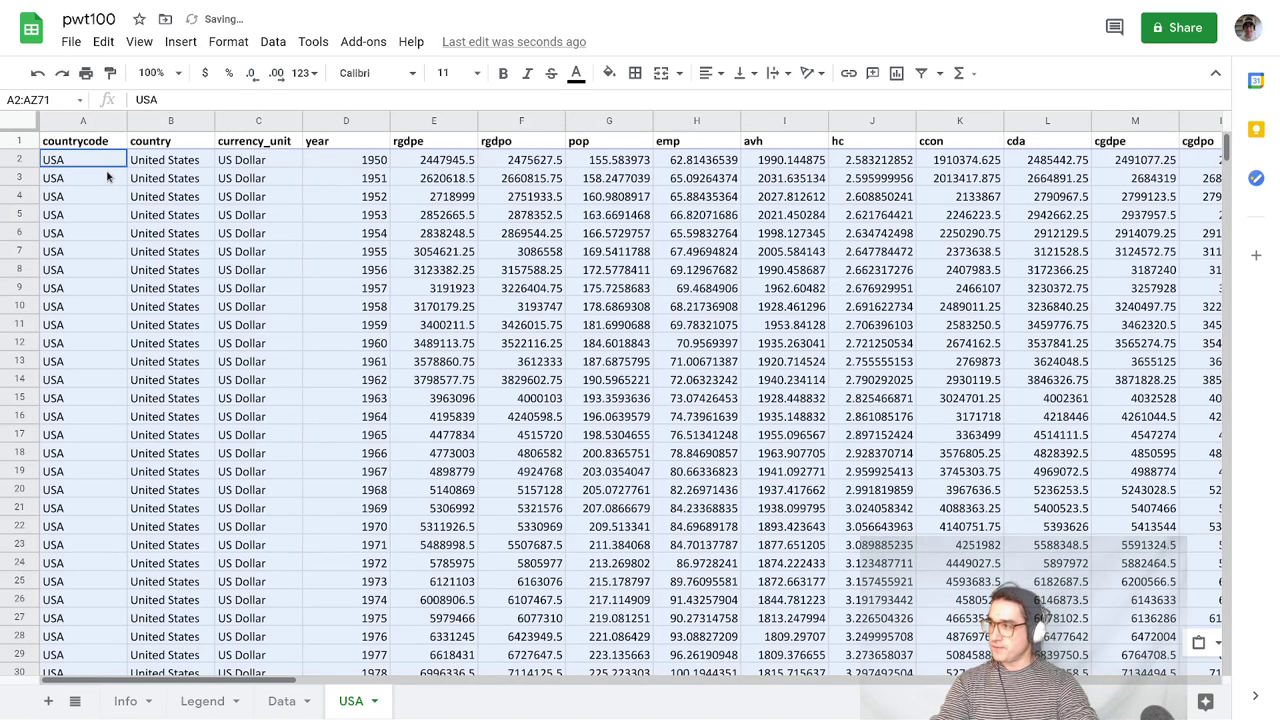
click(322, 232)
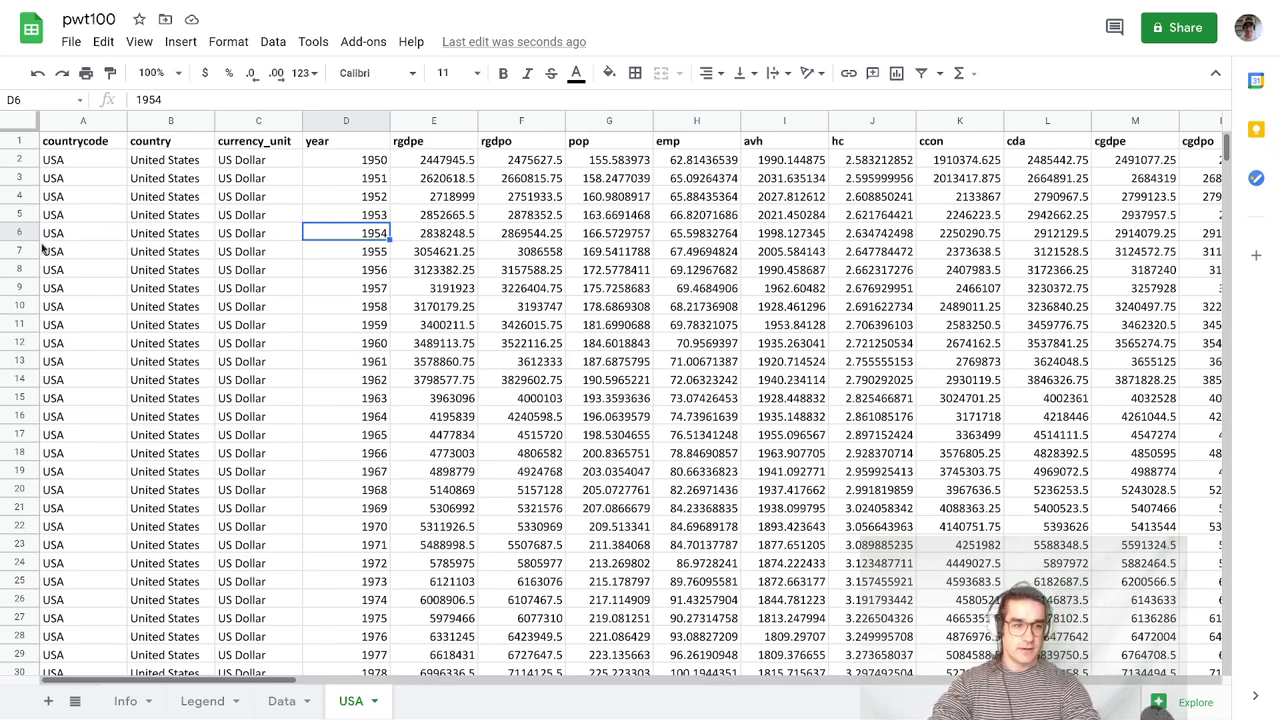
scroll(170, 312, down, 6)
scroll(170, 312, down, 10)
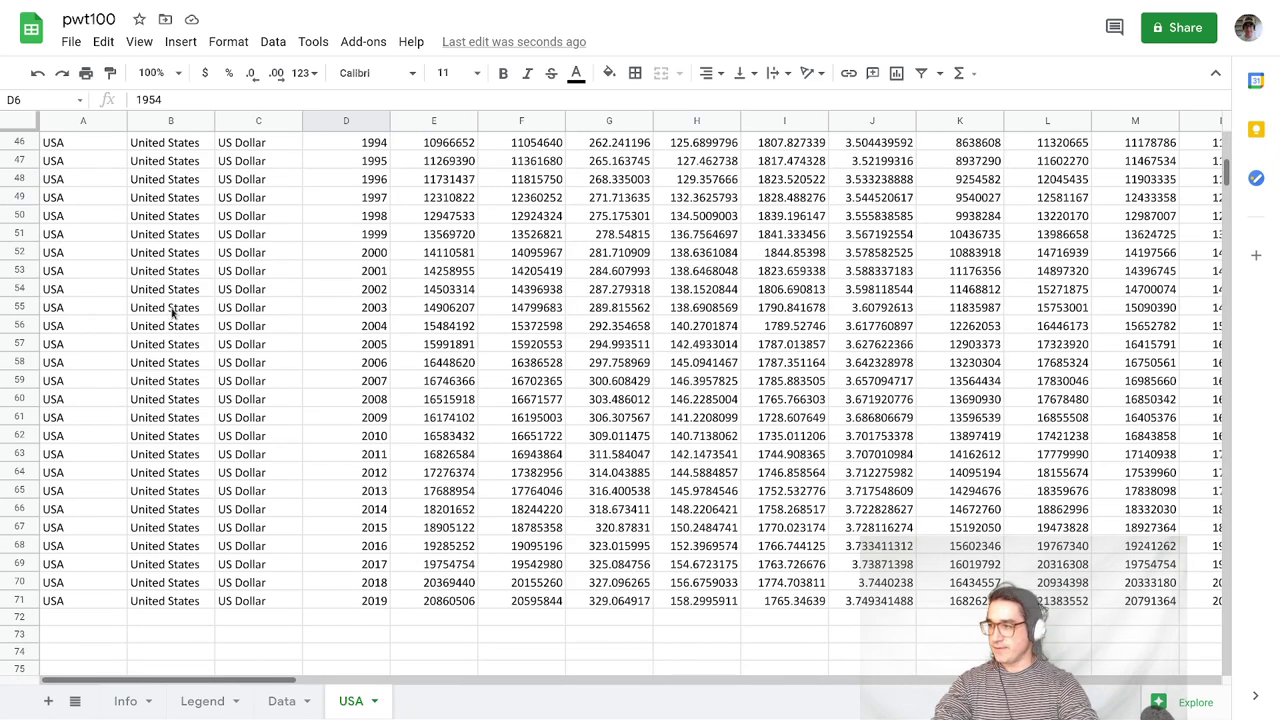
scroll(171, 313, up, 16)
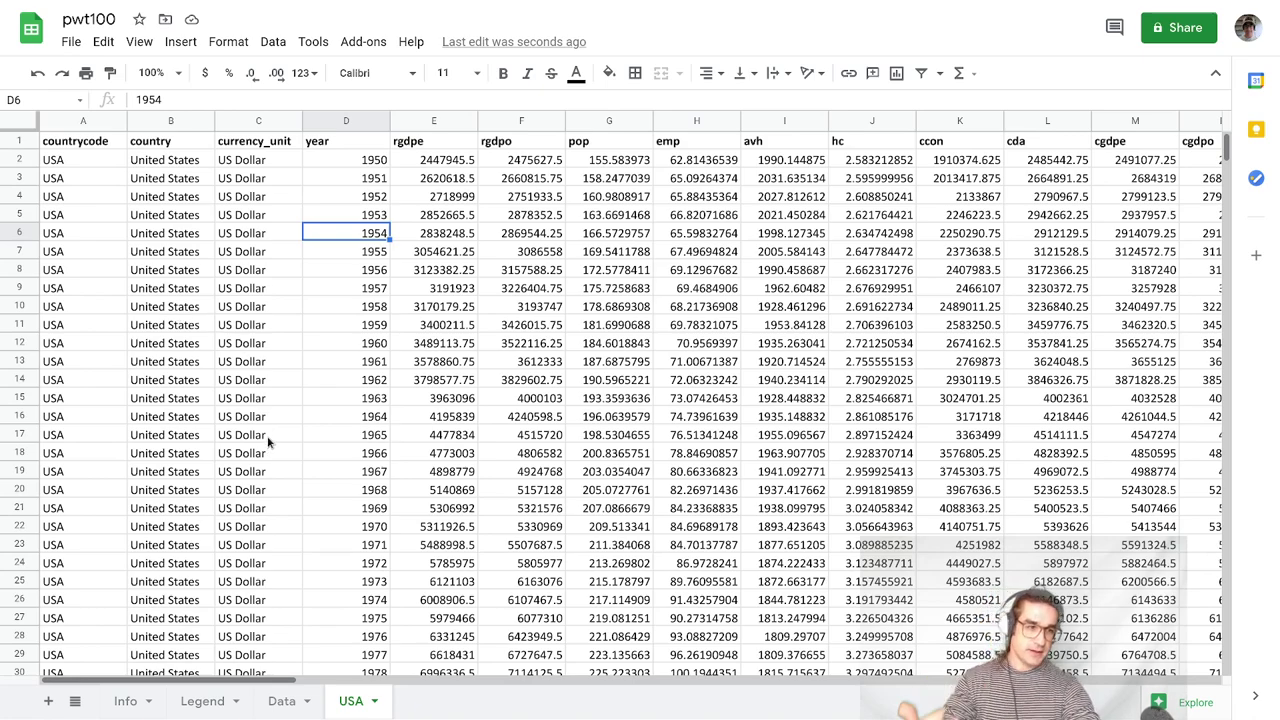
- Add a new sheet named Growth
click(48, 703)
right_click(433, 701)
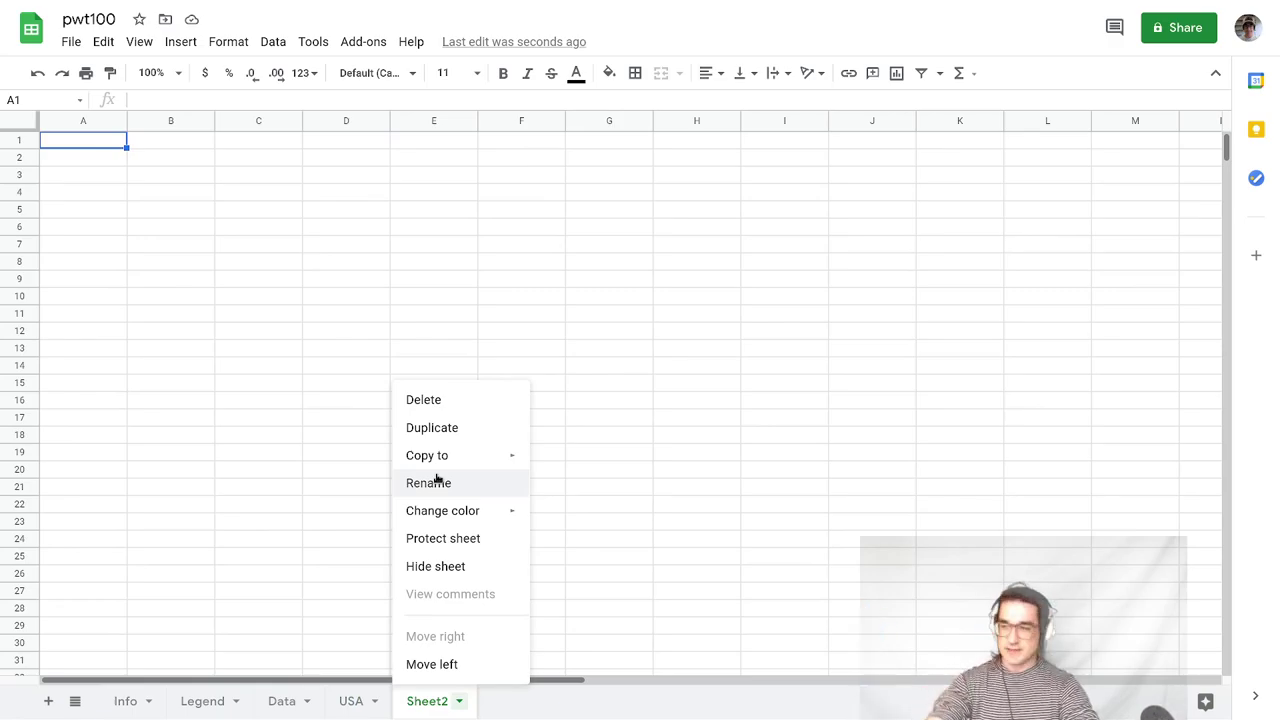
click(432, 484)
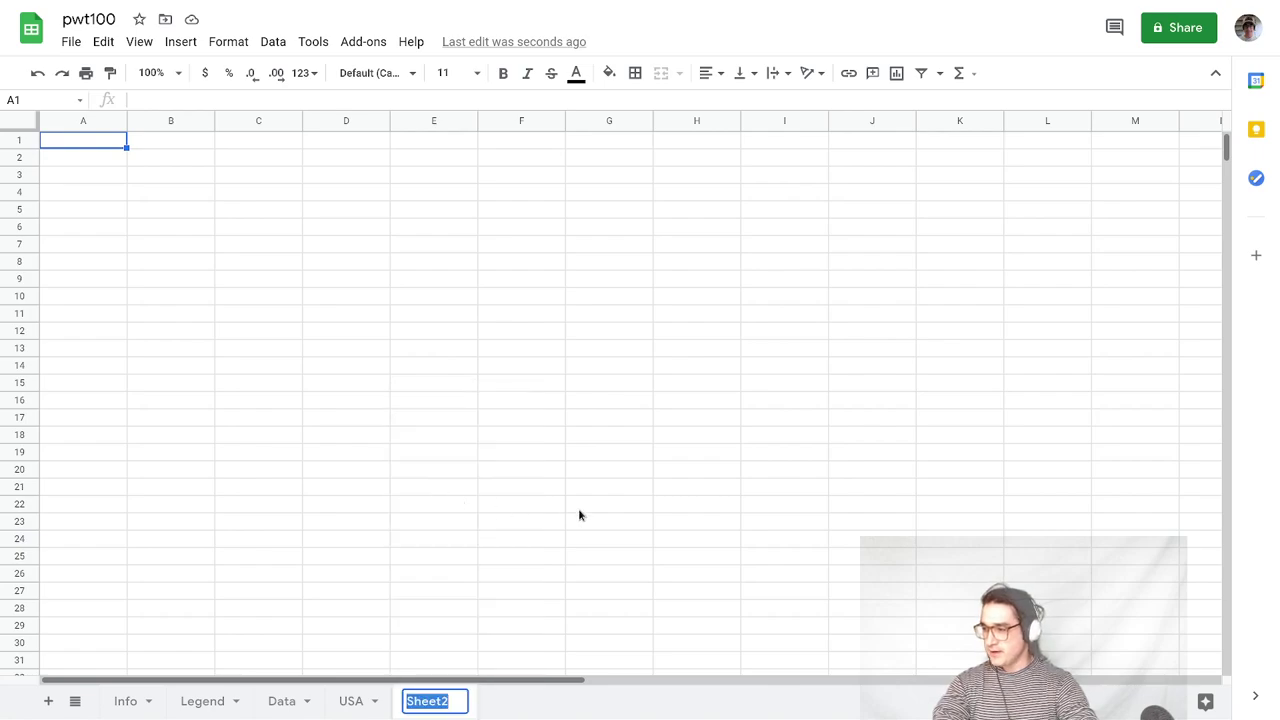
text(Growth)
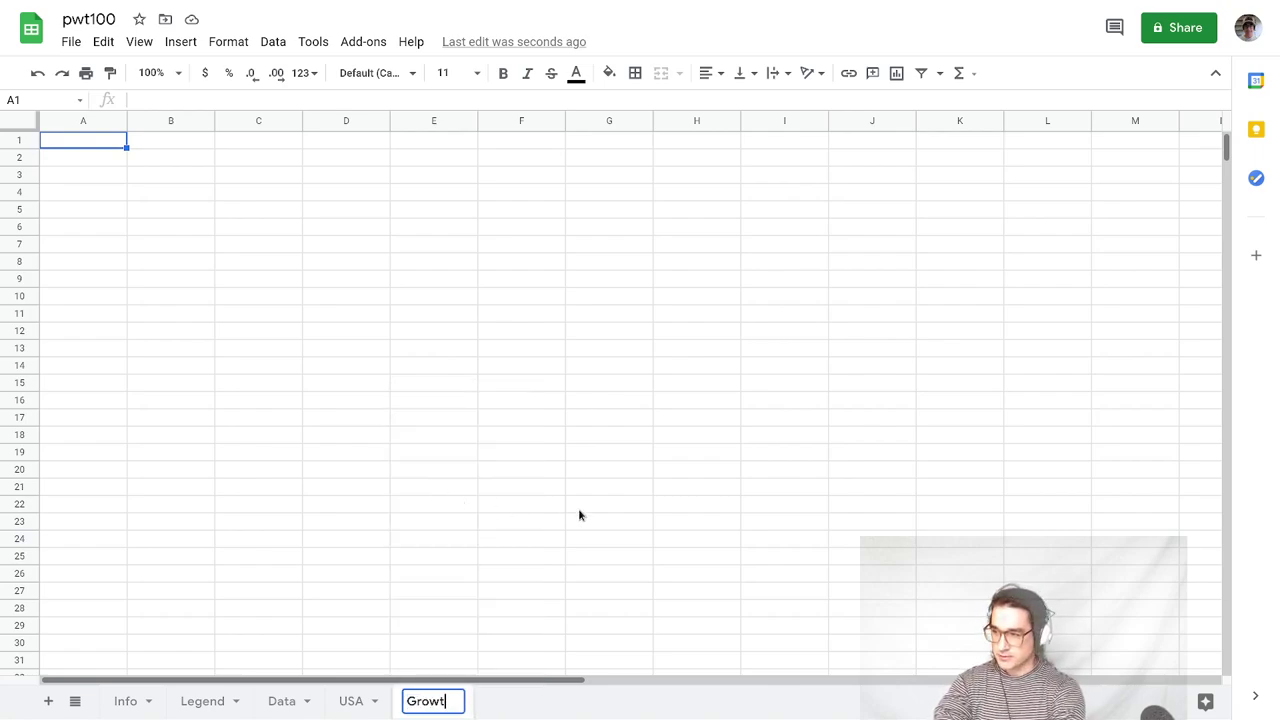
key(Return)
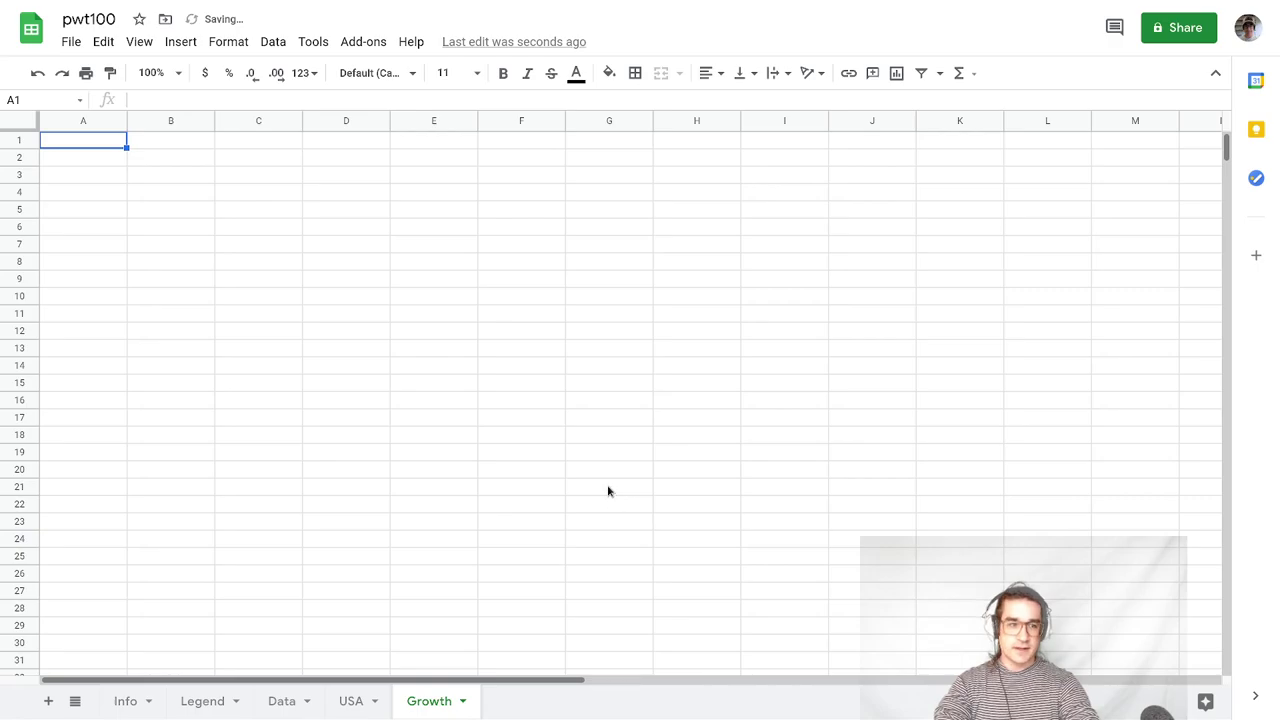
- Copy the countrycode and year columns from the USA sheet into Growth A1
click(351, 701)
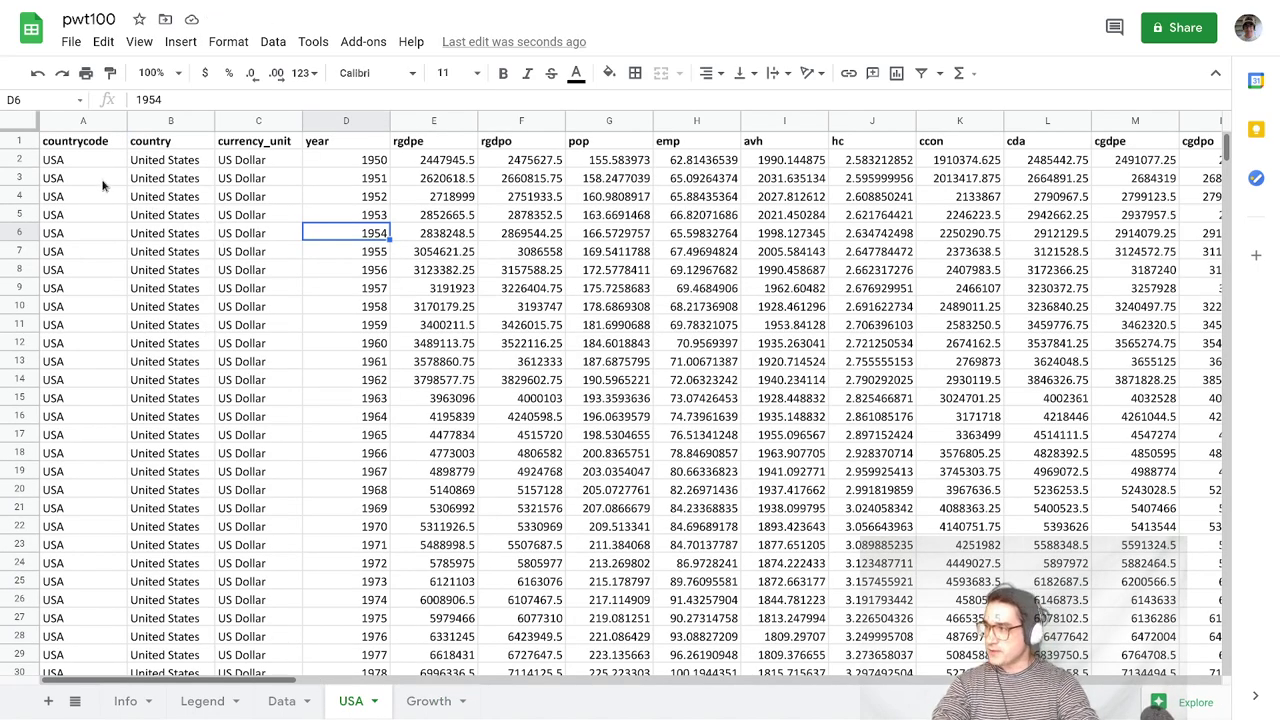
click(78, 147)
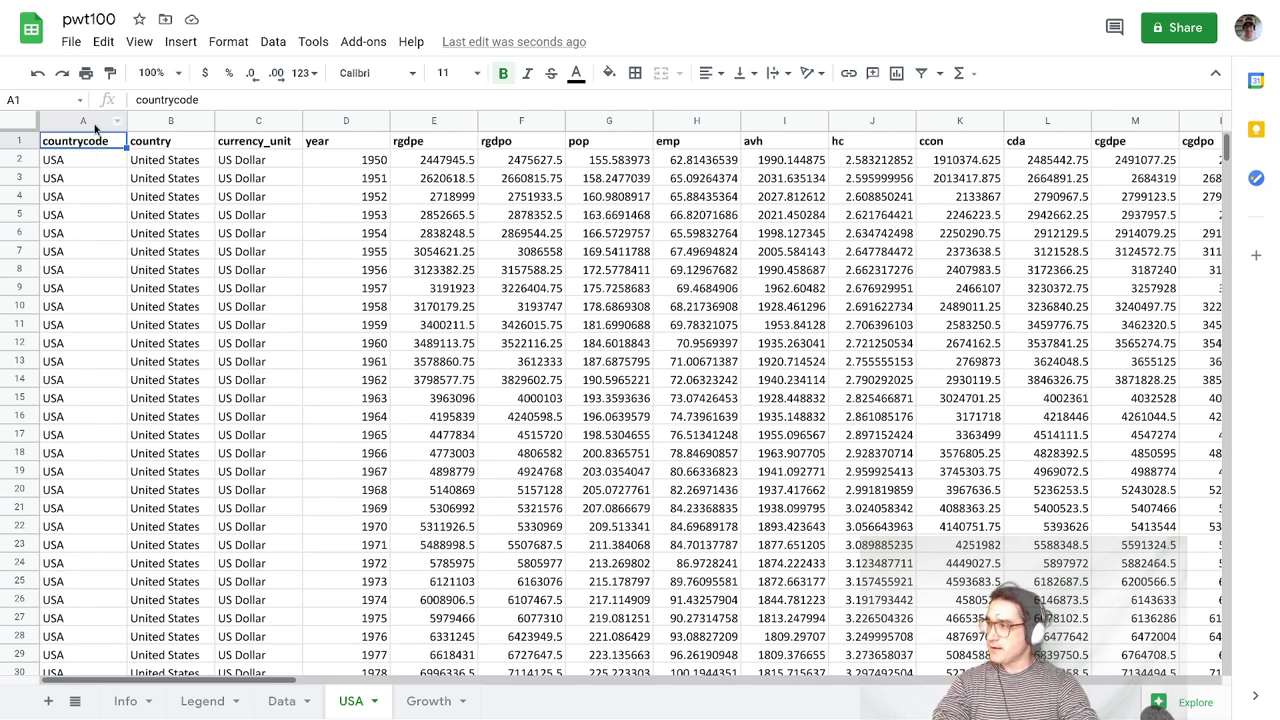
click(108, 121)
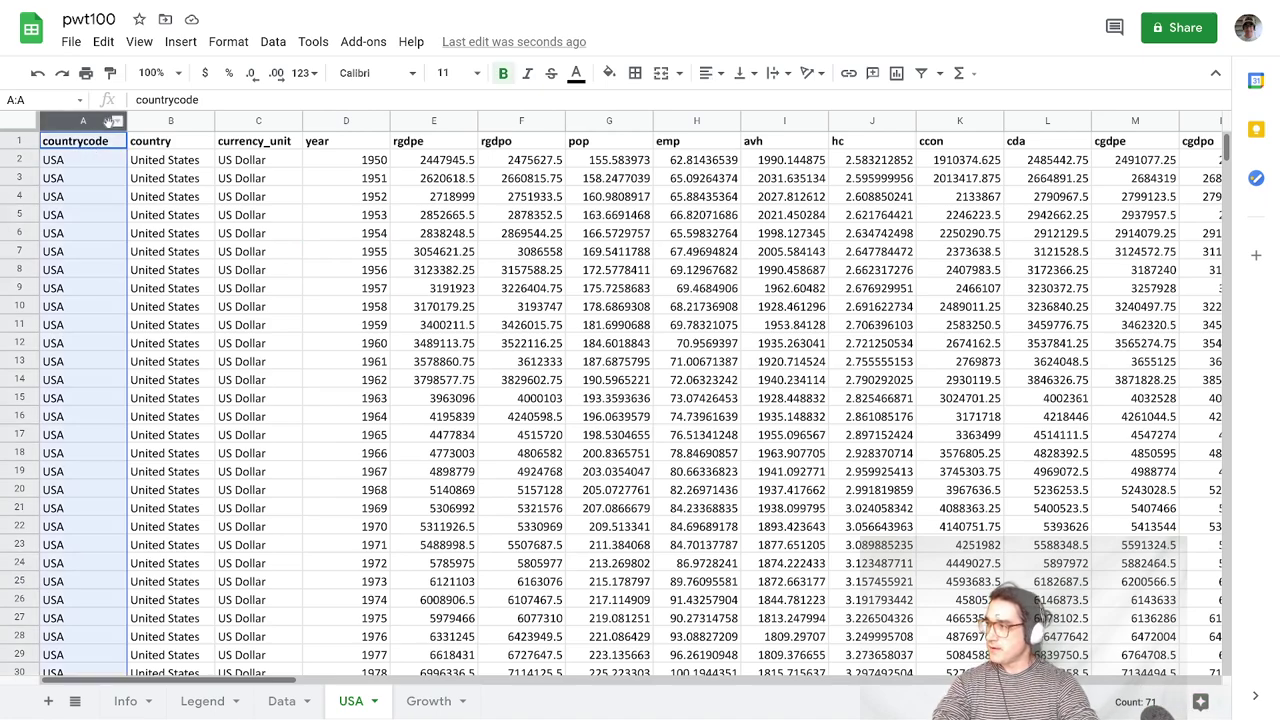
ctrl+click(342, 120)
key(ctrl+c)
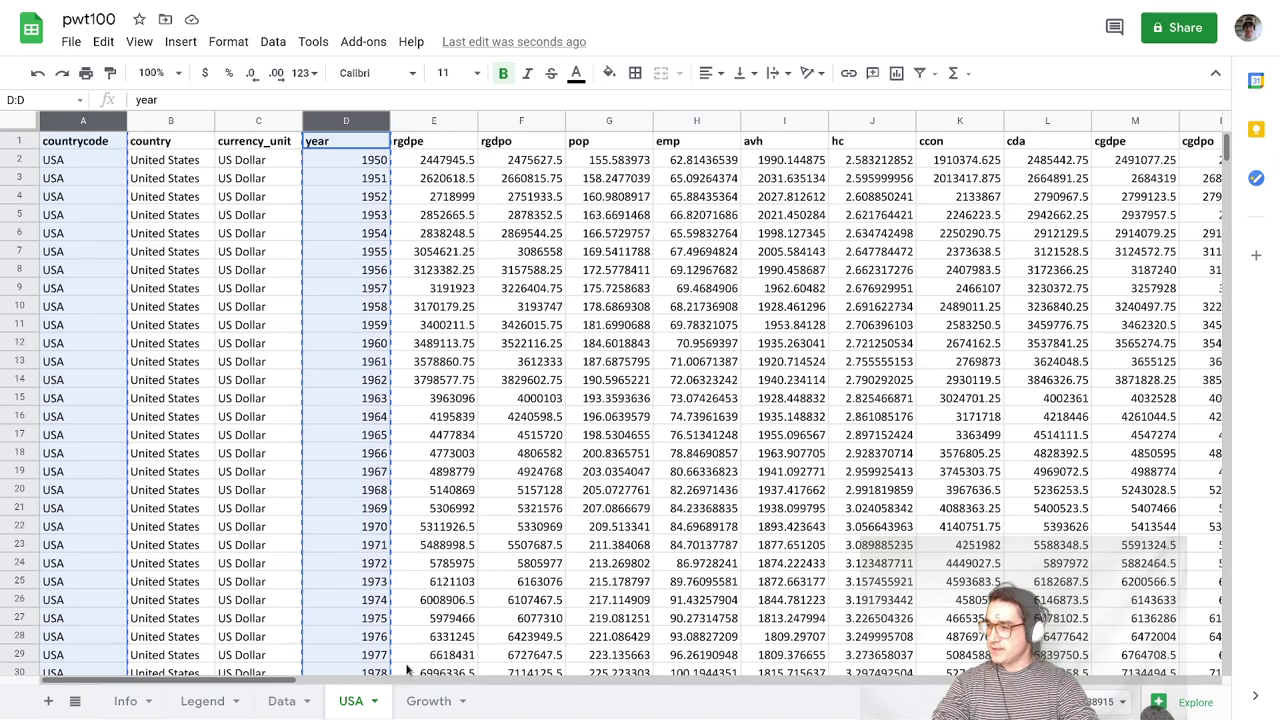
click(433, 703)
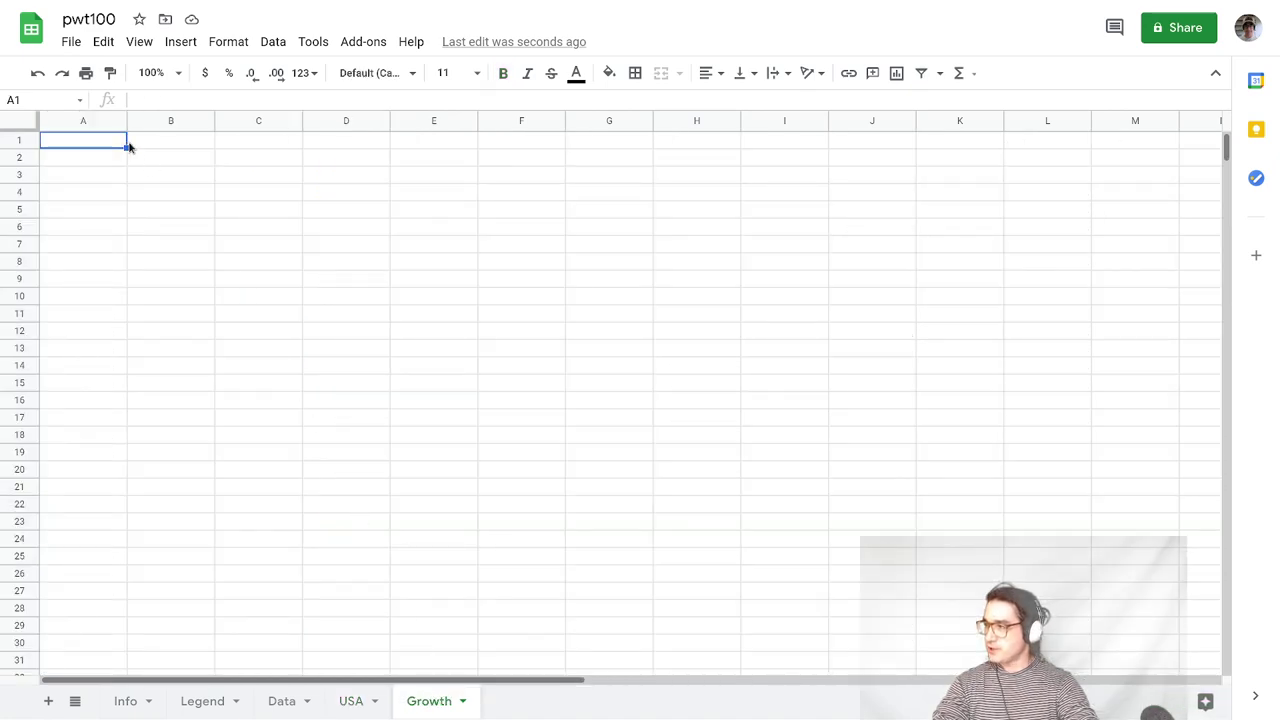
key(ctrl+v)
click(260, 160)
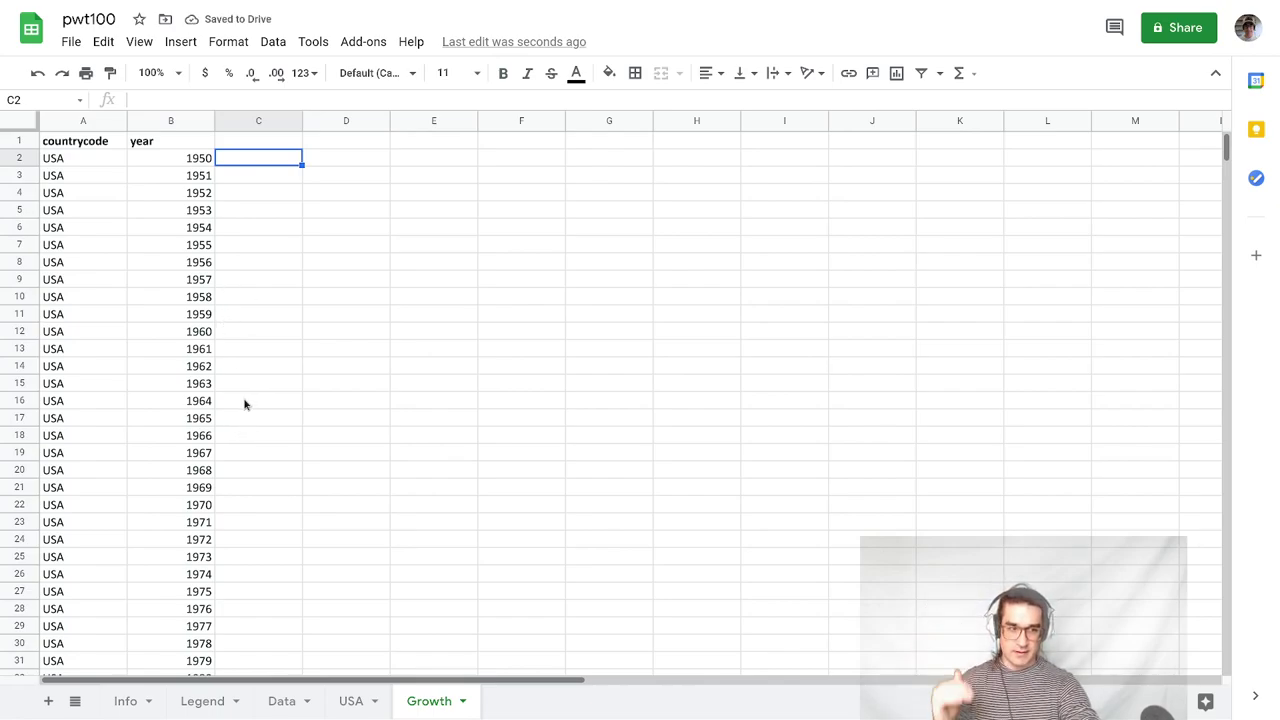
click(351, 701)
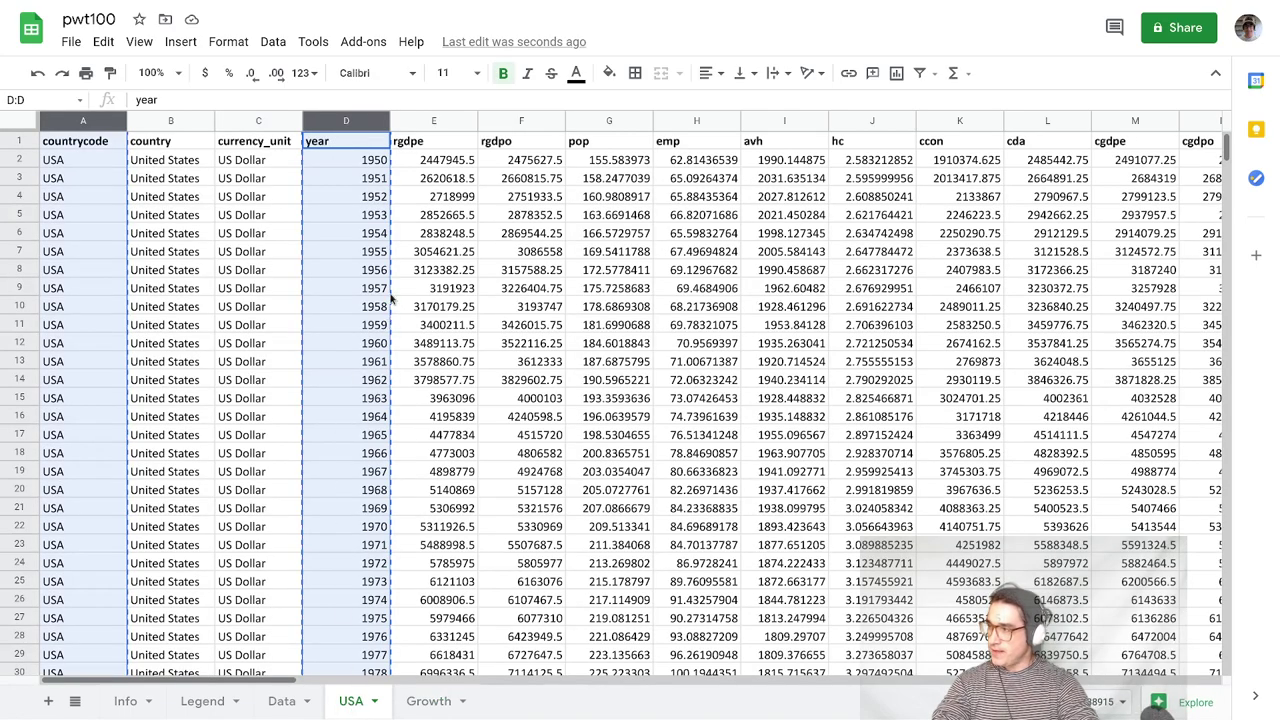
click(285, 272)
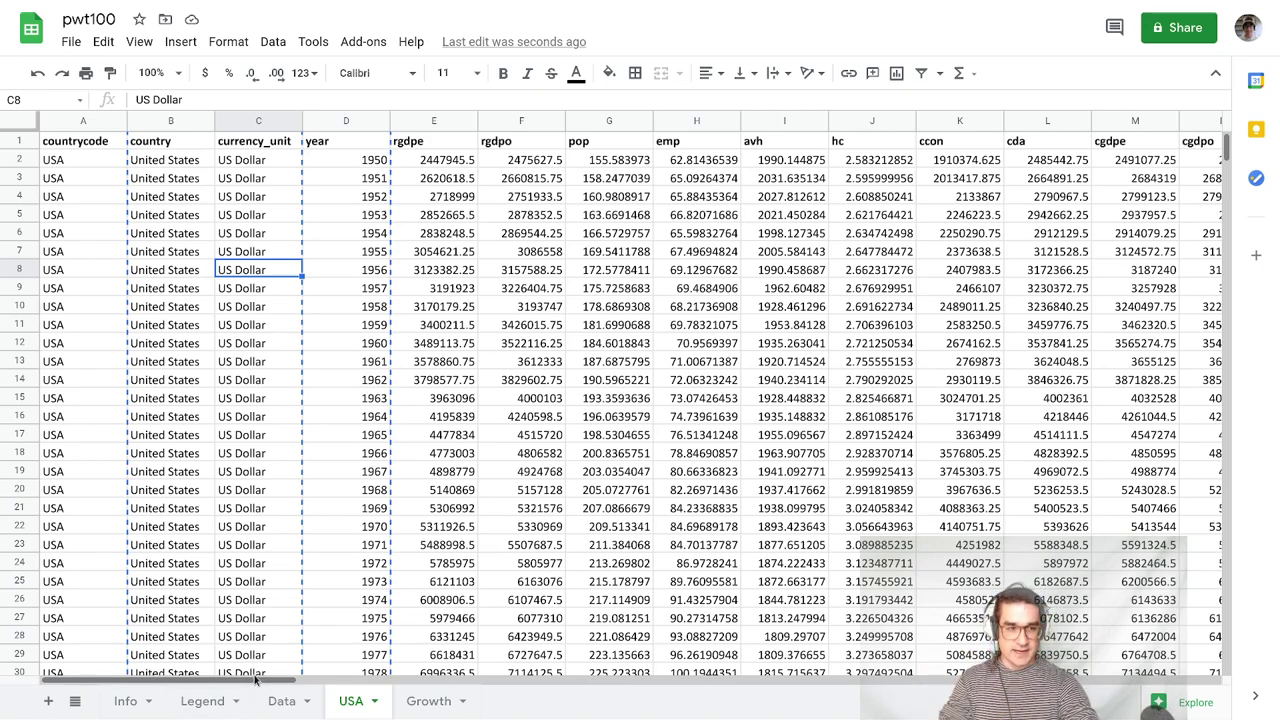
drag(255, 679, 328, 680)
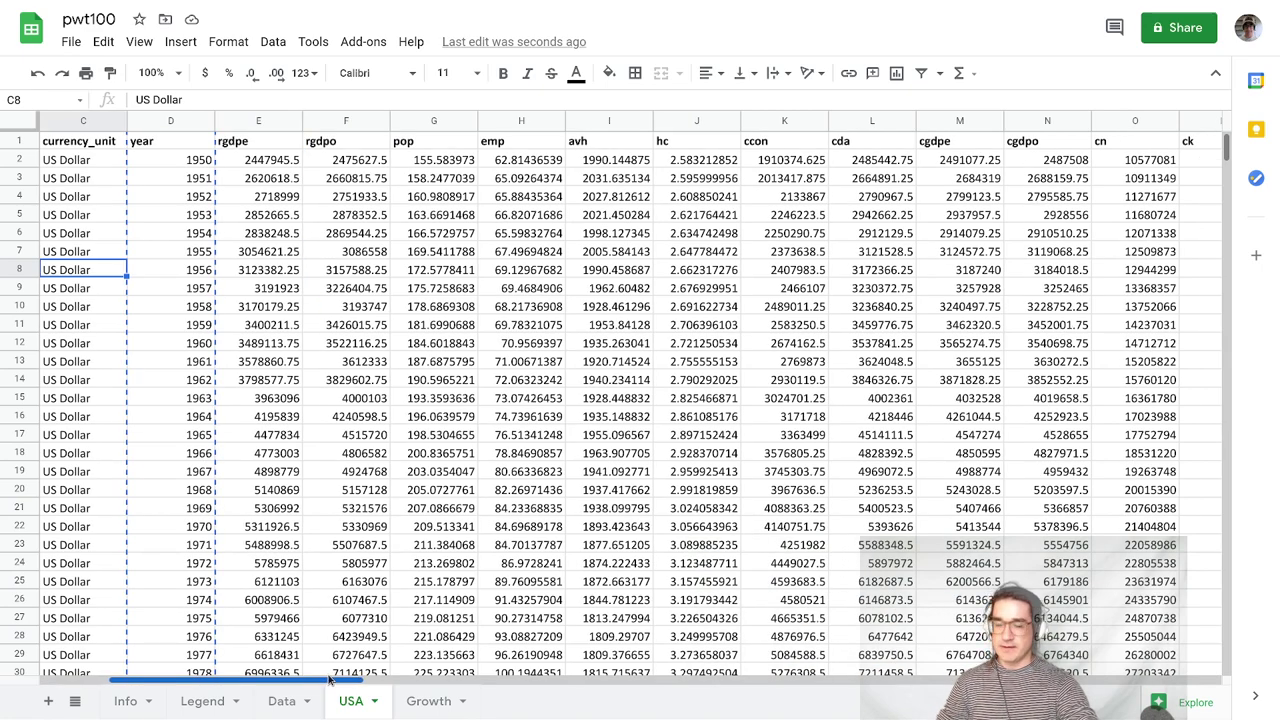
drag(328, 680, 506, 678)
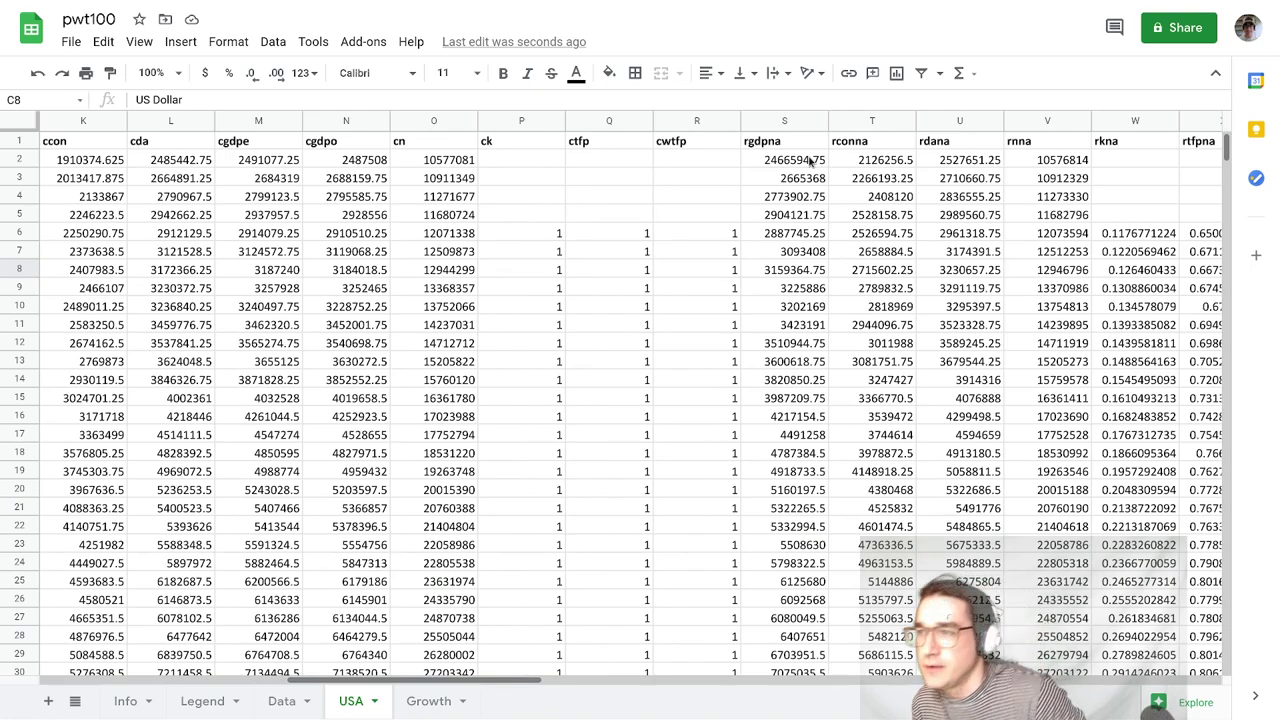
click(806, 146)
click(805, 122)
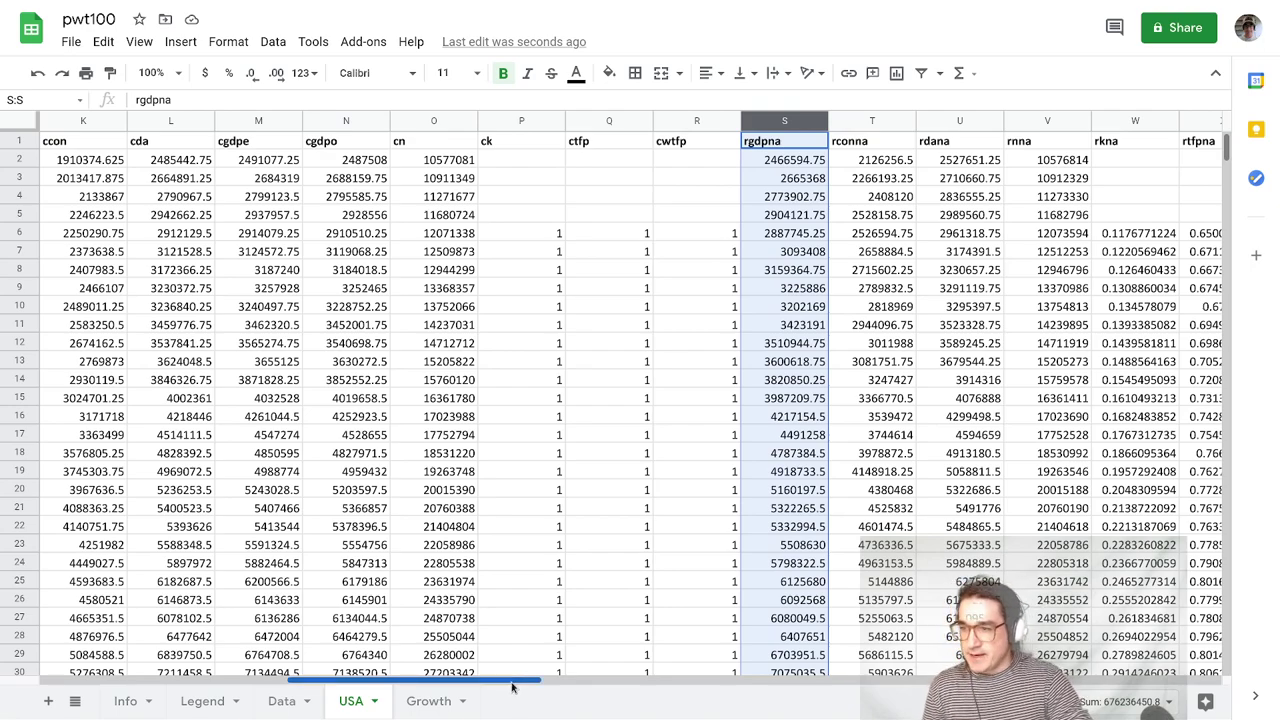
drag(512, 686, 345, 688)
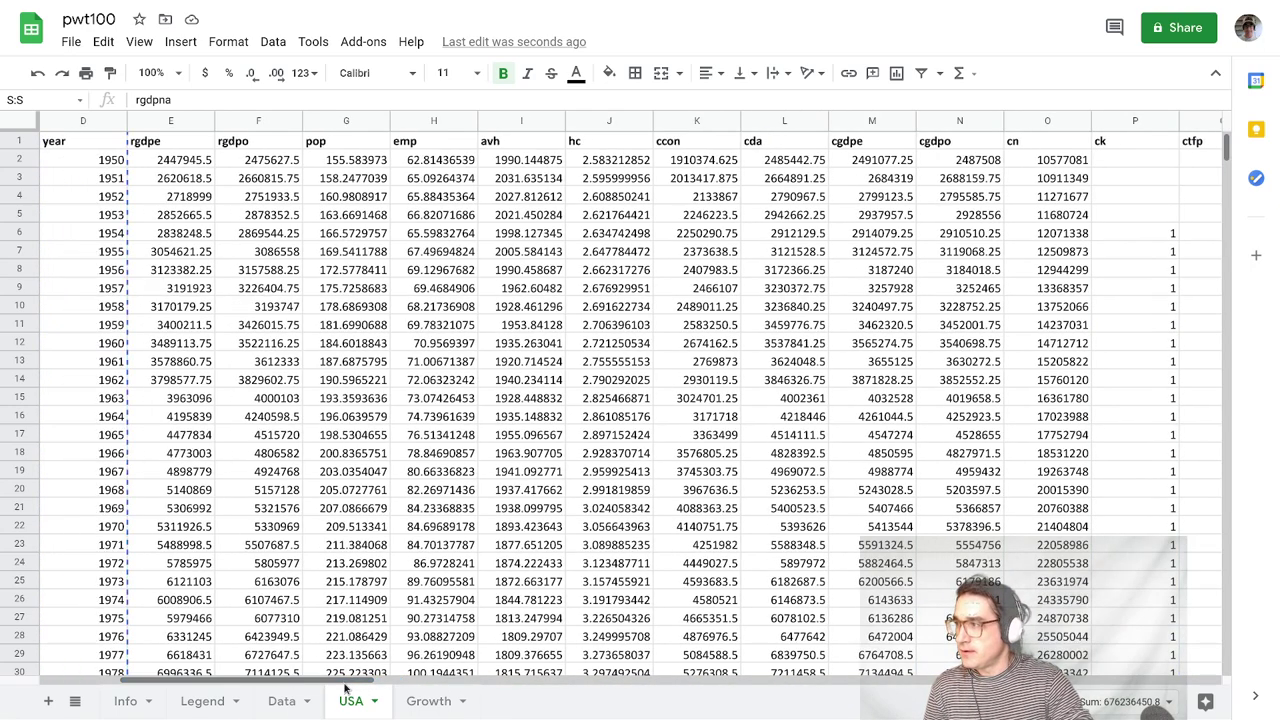
click(358, 145)
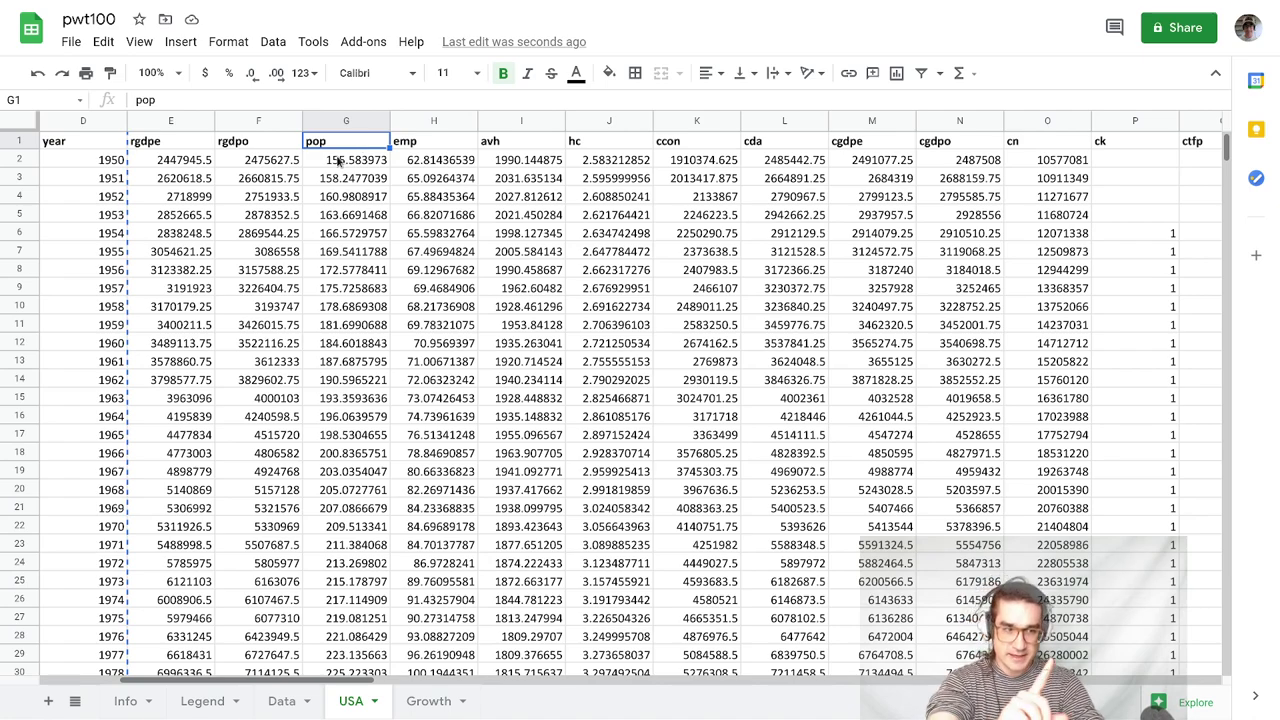
- Put a bold gdp_per header in cell C1 of the Growth sheet
click(428, 701)
click(269, 145)
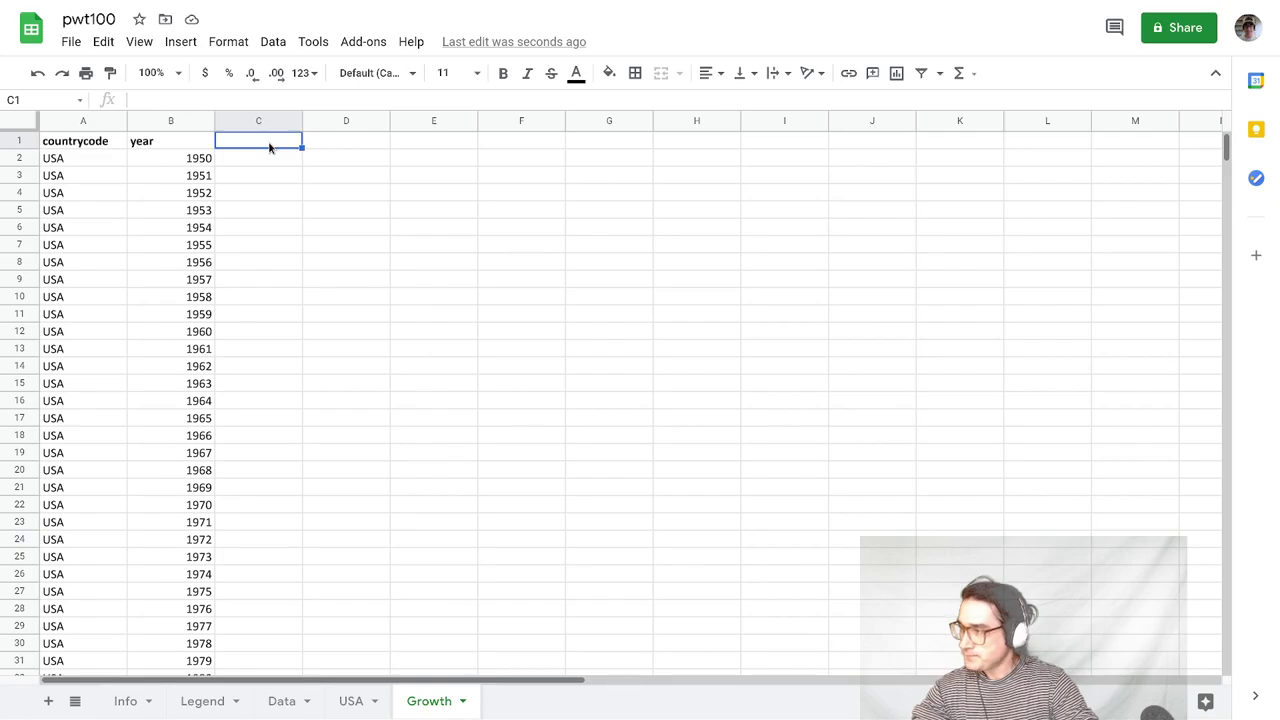
text(gdp_per)
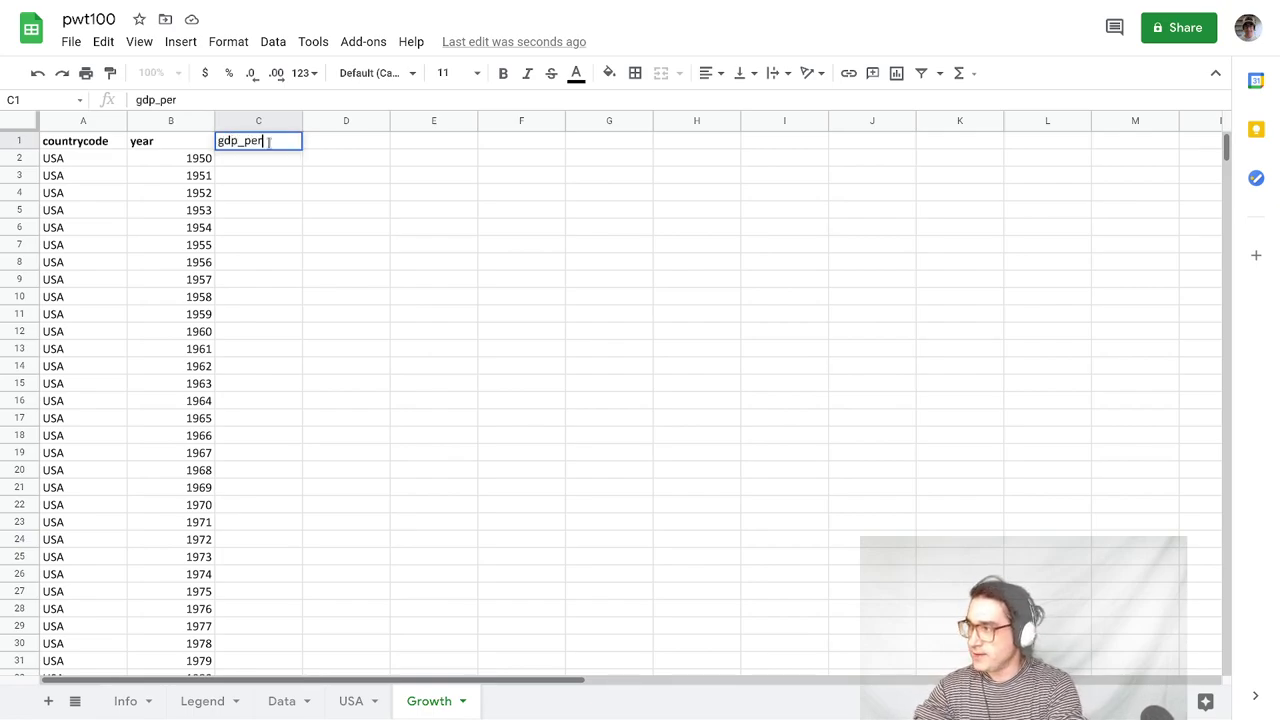
key(Return)
click(269, 145)
key(ctrl+b)
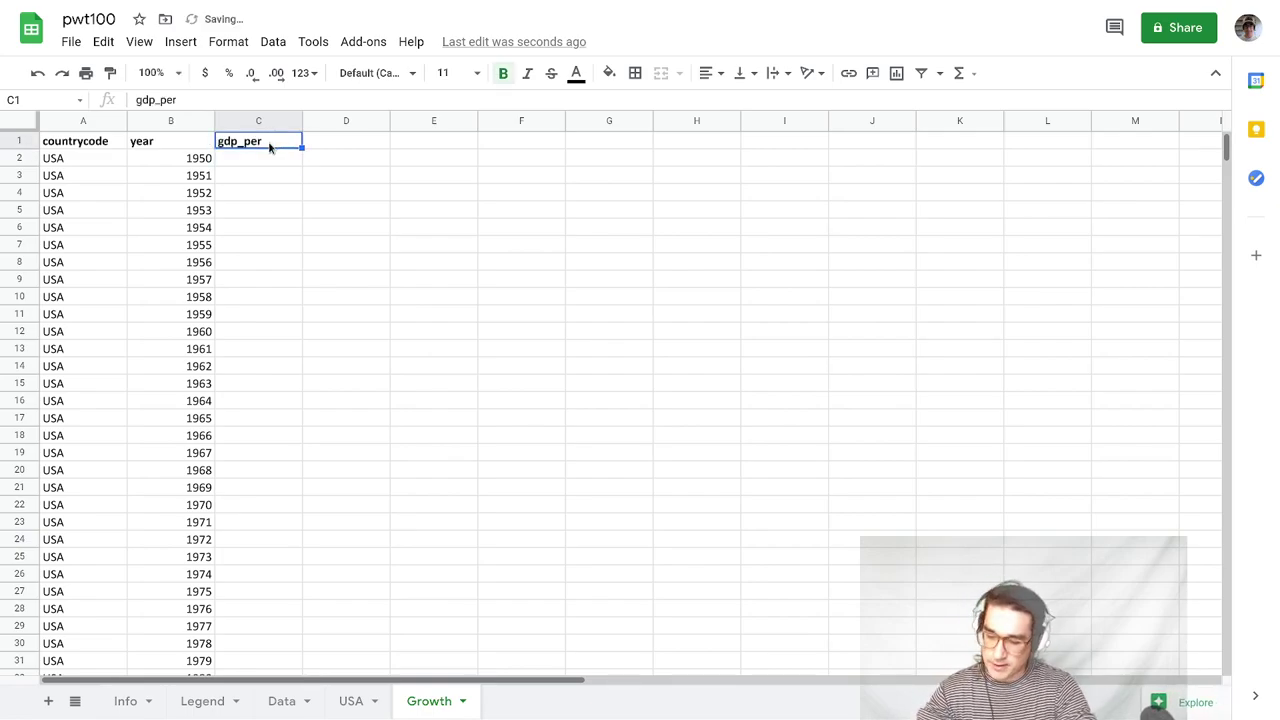
- Enter =(USA!S2)/(USA!G2) in C2, giving 1950 GDP per capita of 15853.78431
key(Down)
text(=)
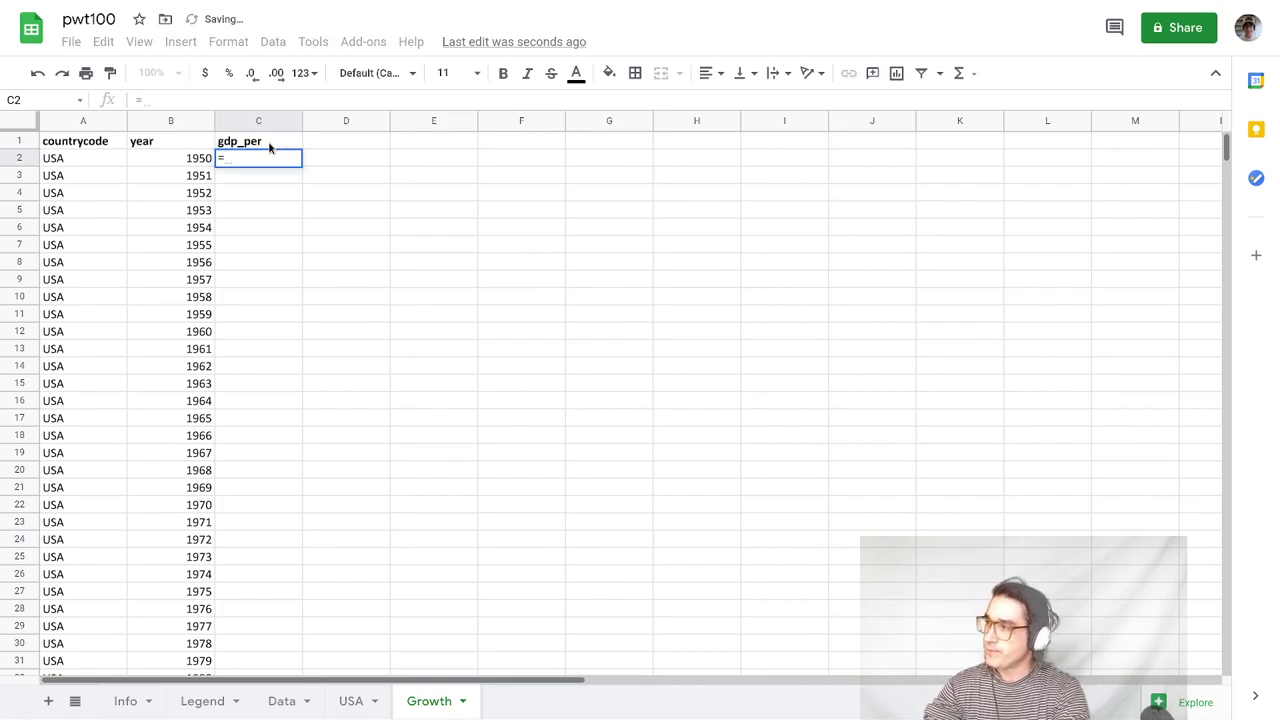
text((USA)
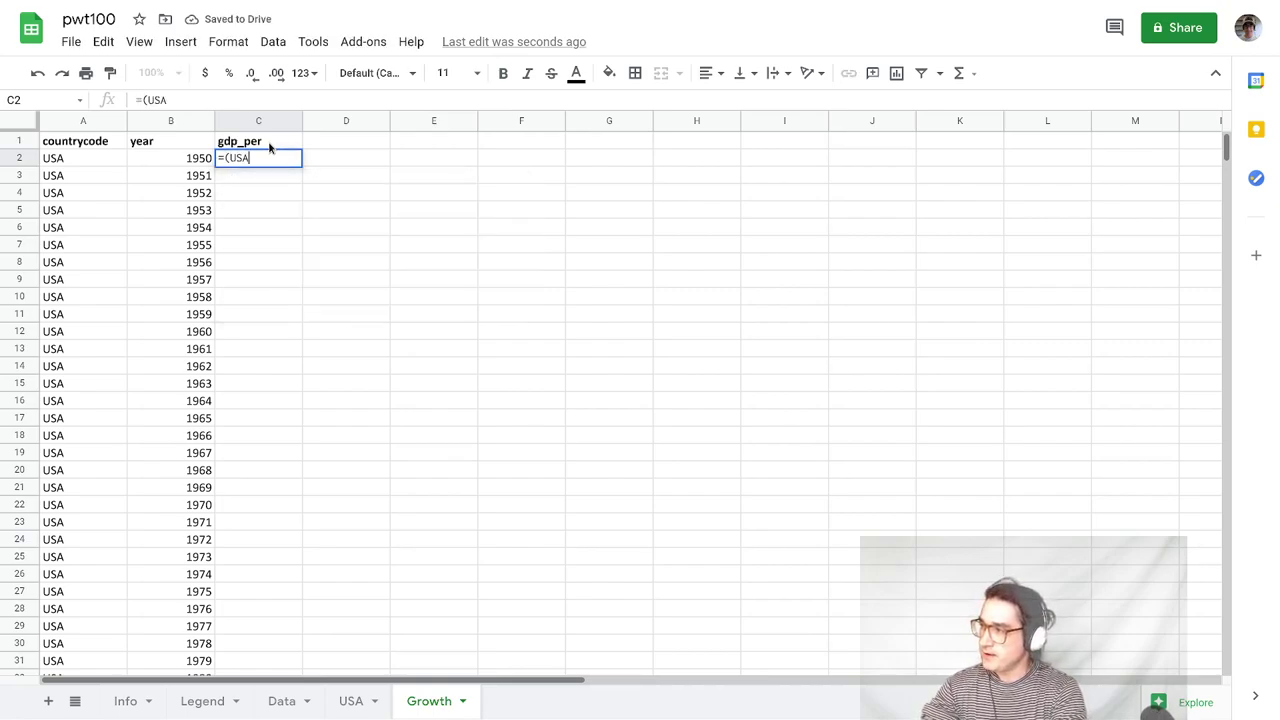
text(!G2)
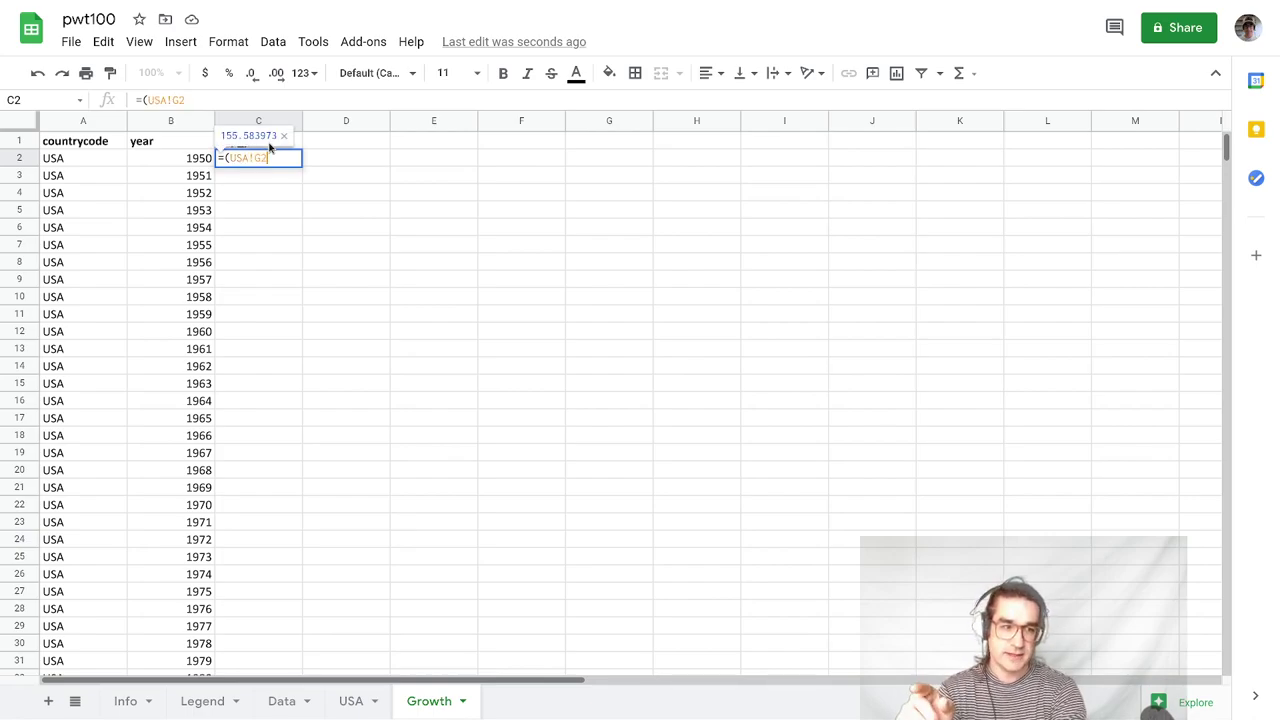
key(BackSpace)
key(BackSpace)
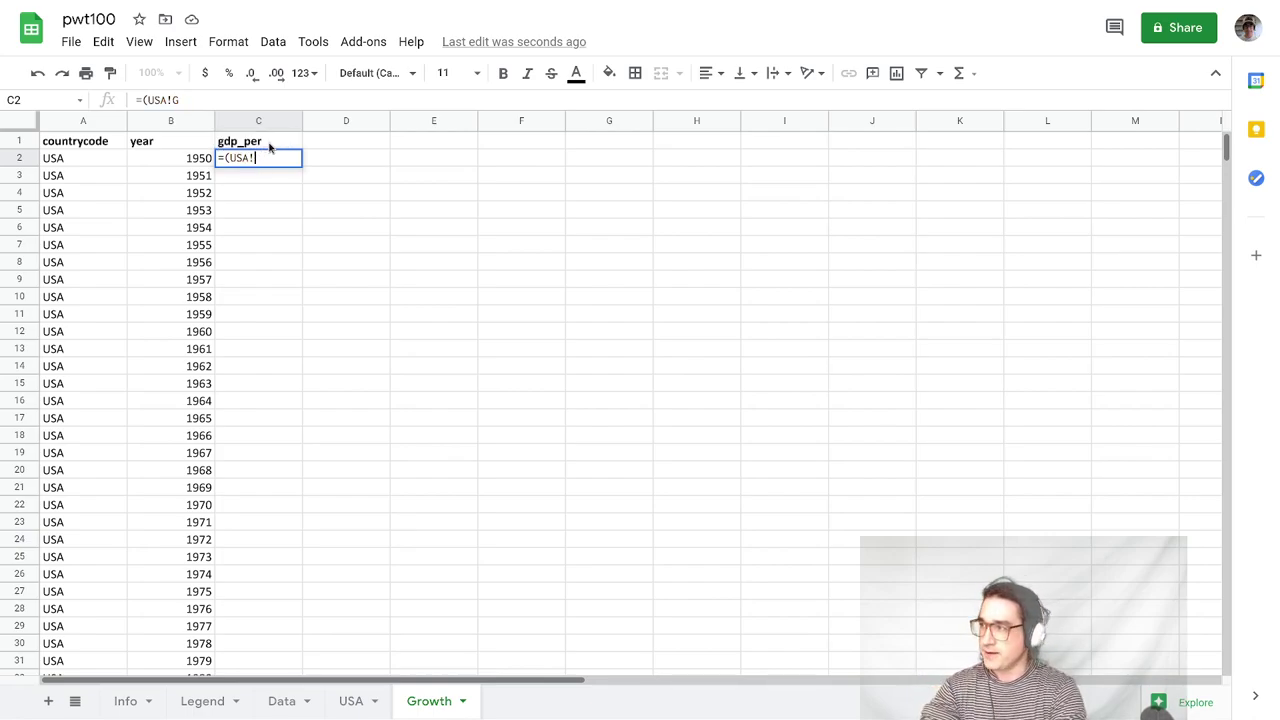
text(S2)
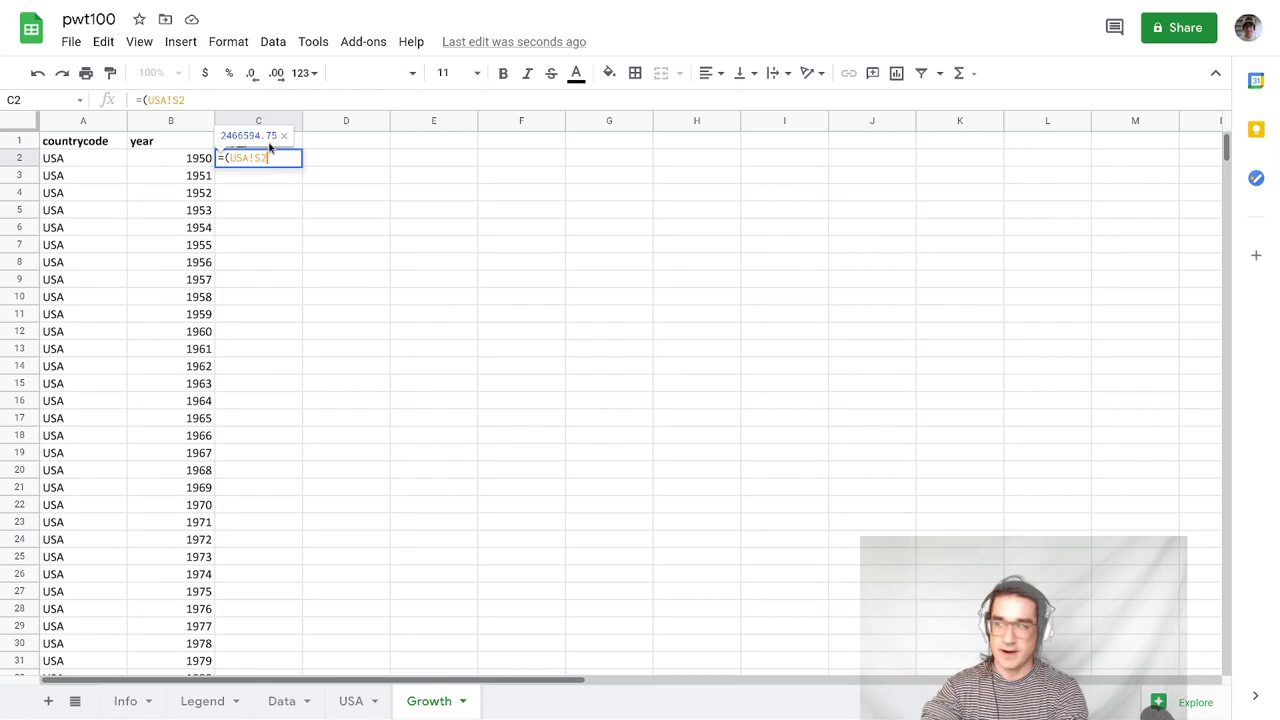
text()/)
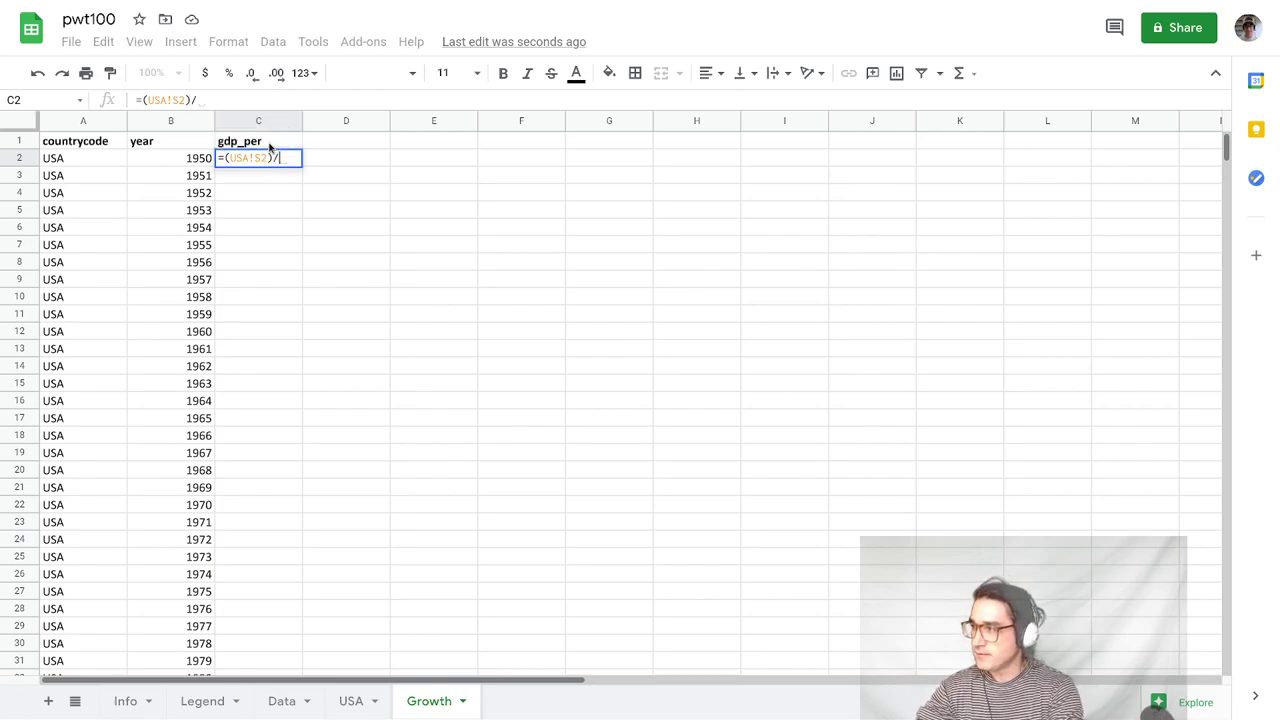
text((USA!G)
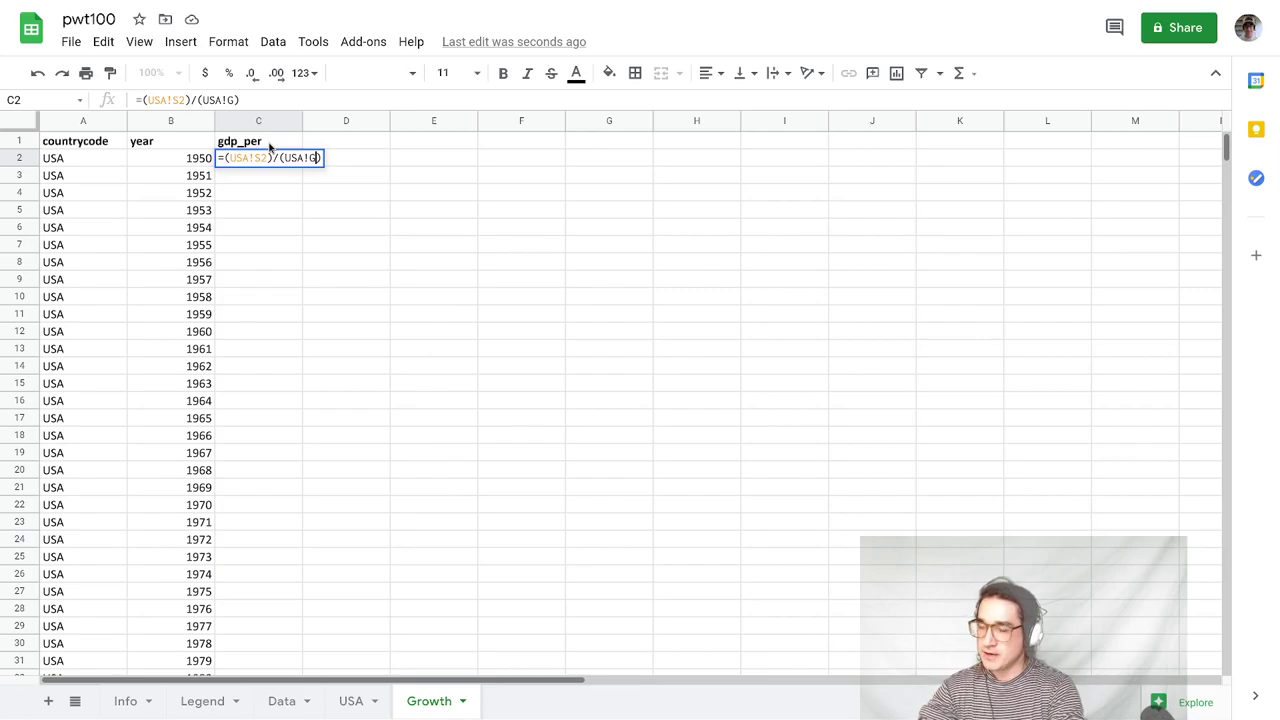
text(2))
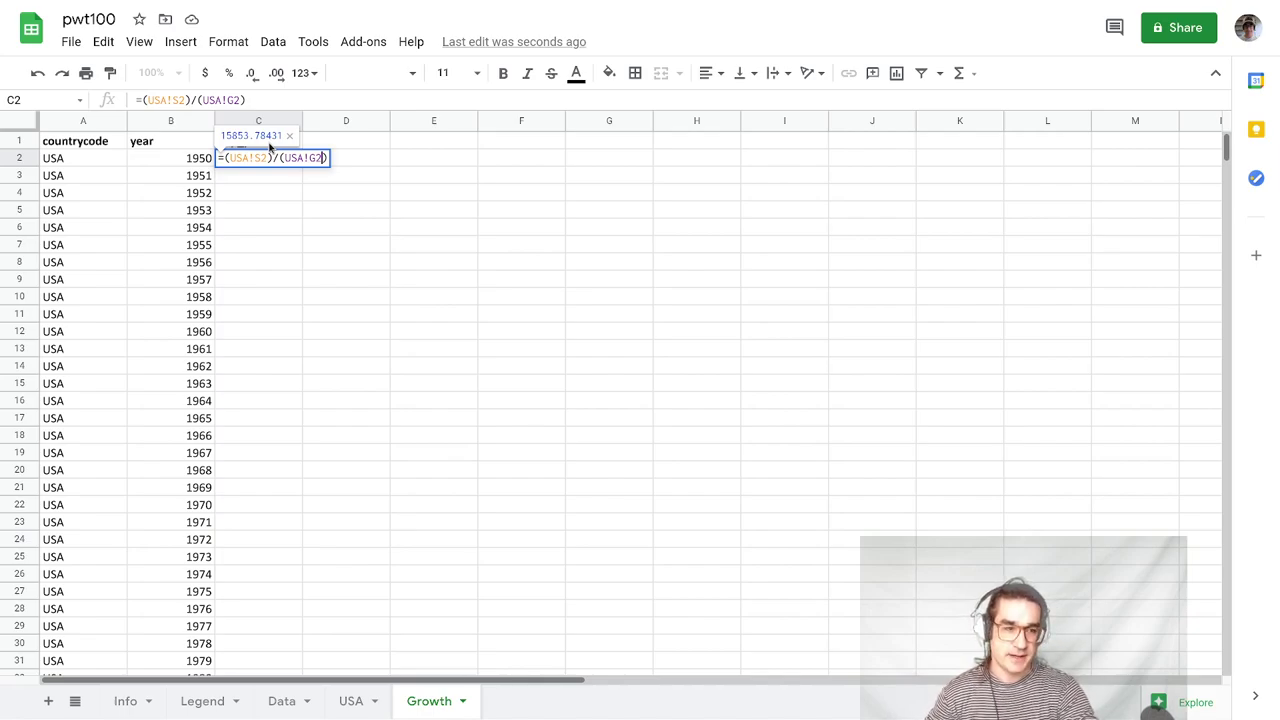
key(Return)
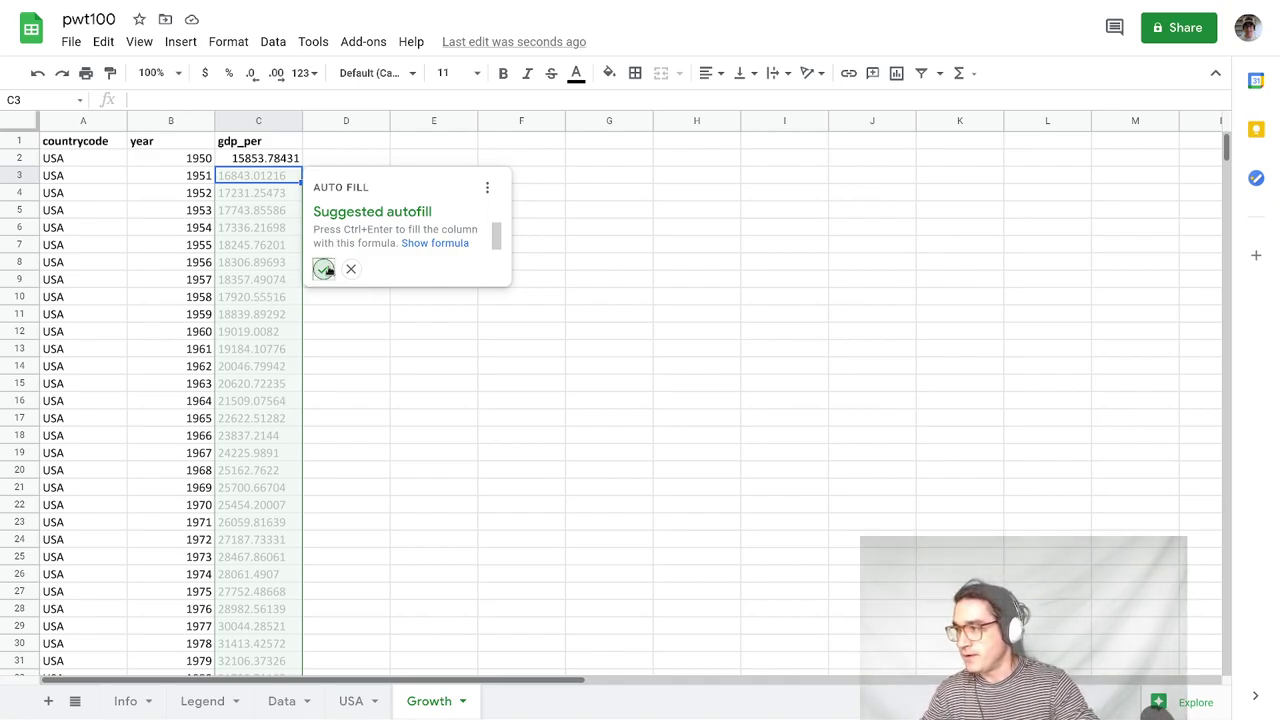
- Accept the suggested autofill so gdp_per fills down to 2019, and check the filled rows
click(323, 269)
click(355, 293)
scroll(377, 289, down, 8)
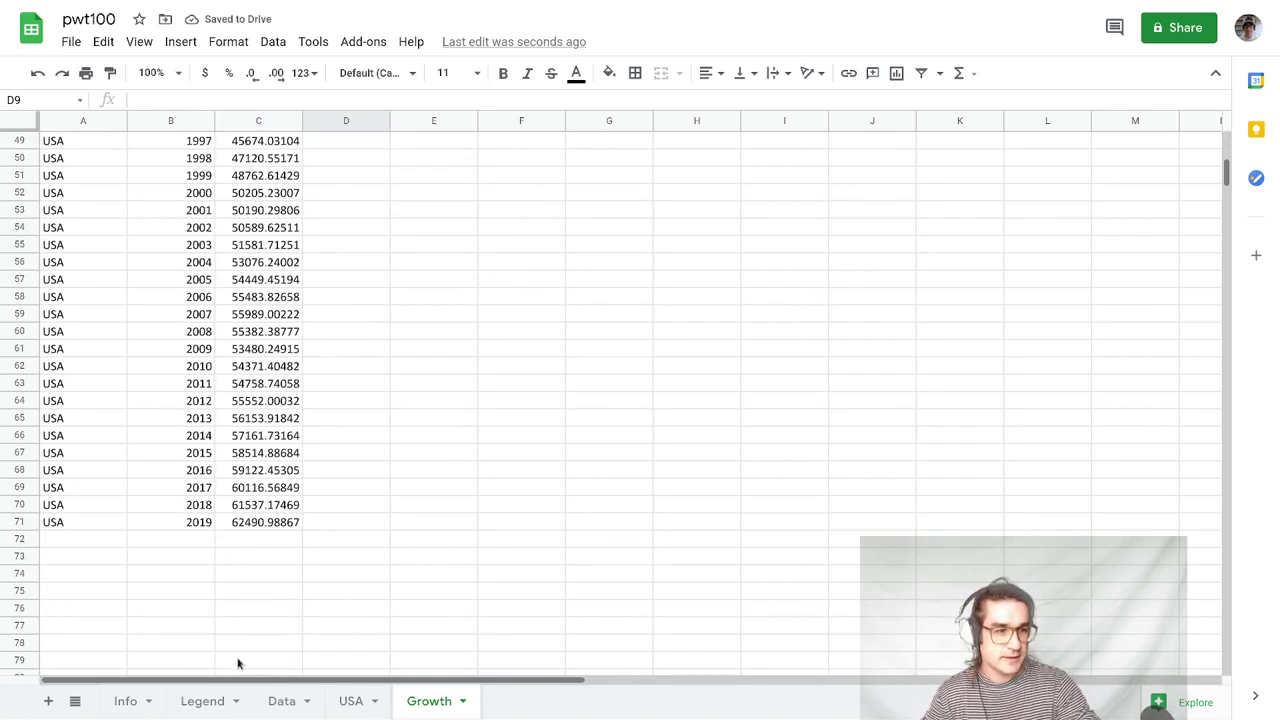
scroll(362, 361, up, 2)
scroll(303, 460, down, 3)
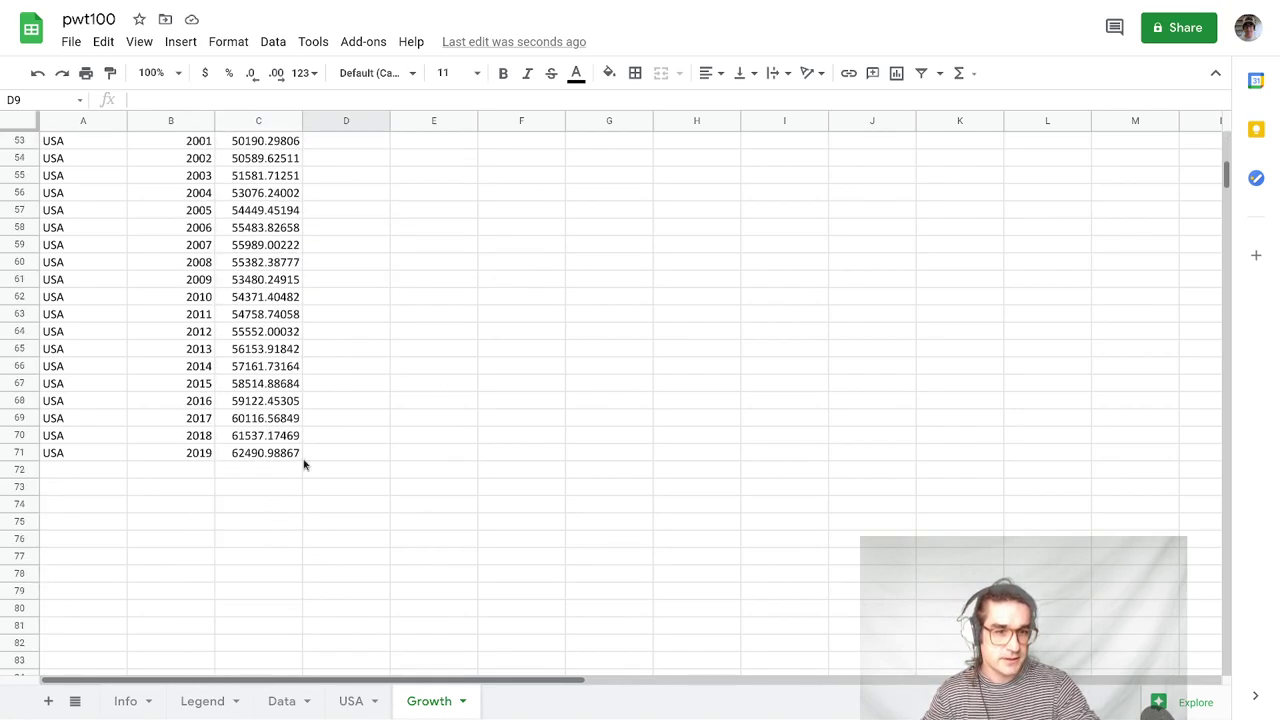
scroll(350, 400, up, 3)
scroll(350, 400, up, 6)
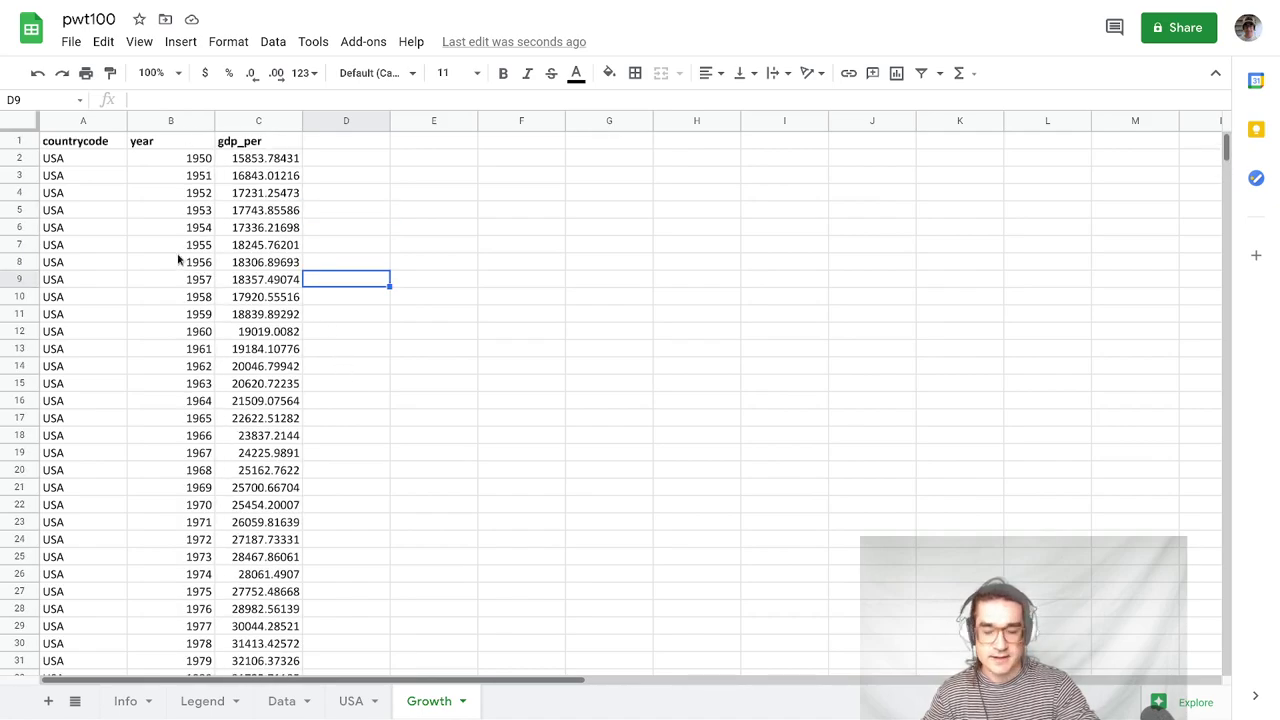
- Review the gdp_per header and the C2 formula, then settle on cell D2 for a log column
click(347, 142)
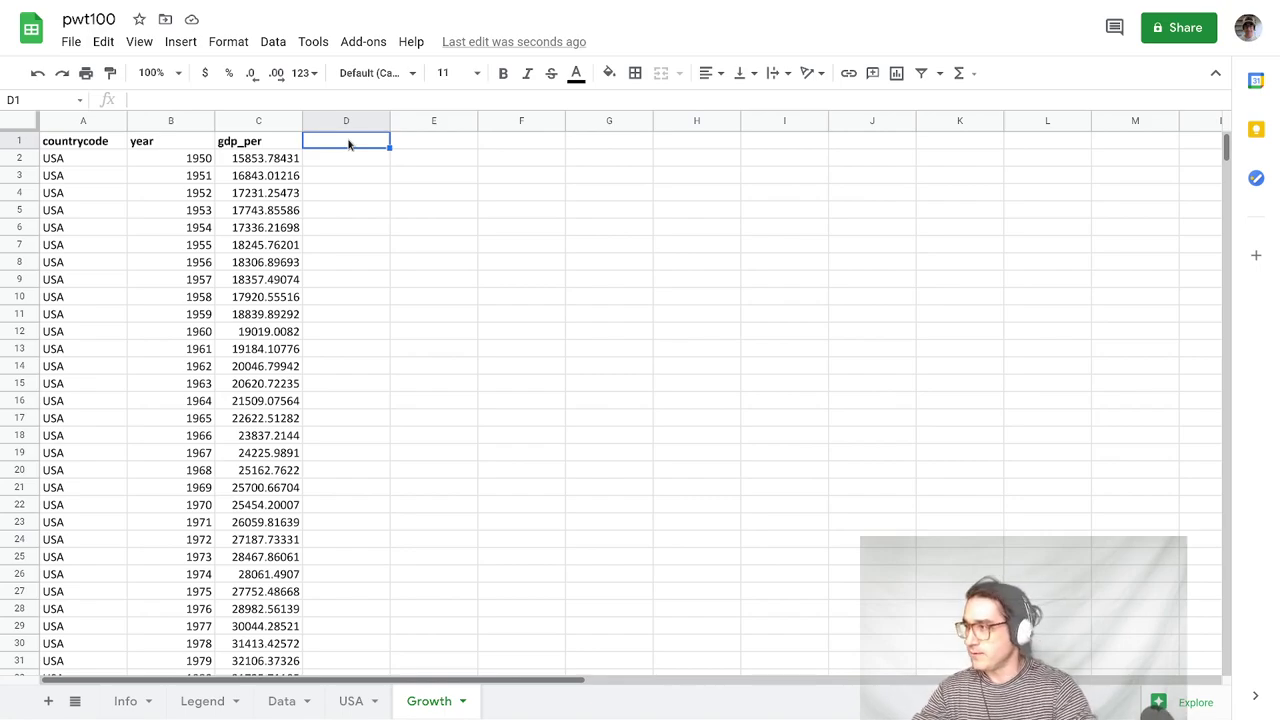
key(Left)
key(Down)
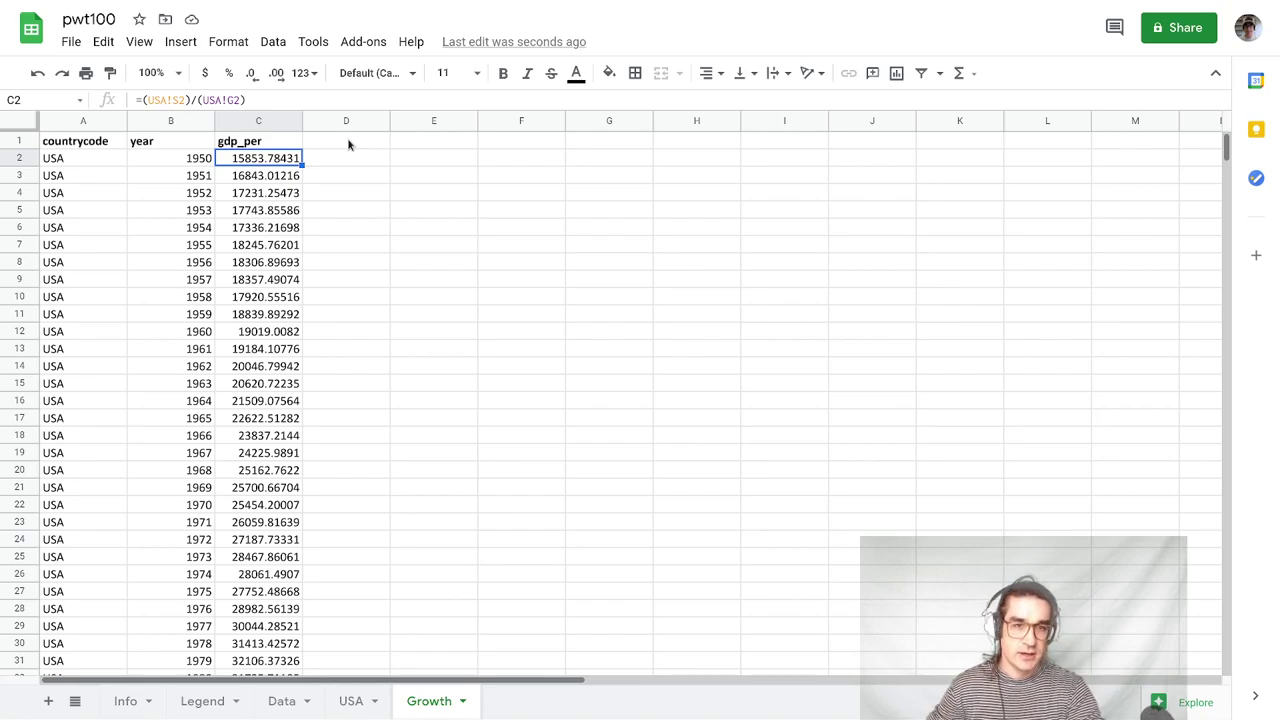
key(Right)
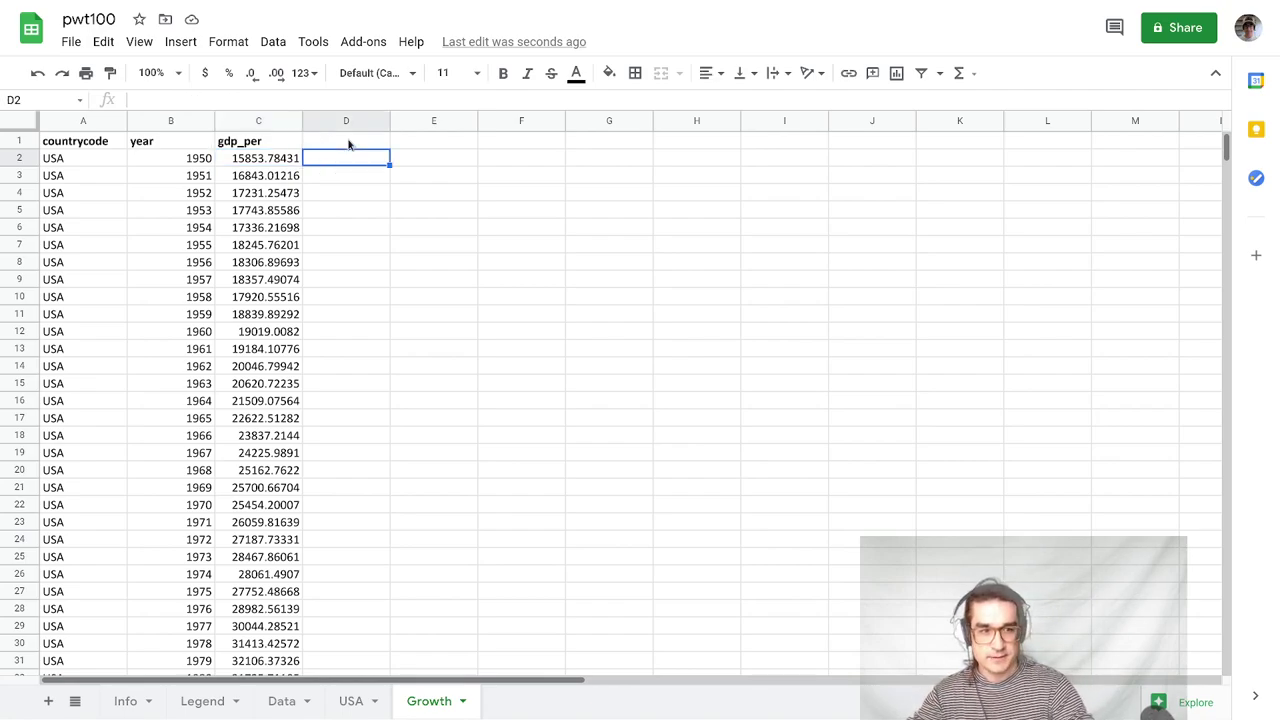
key(Left)
key(Left)
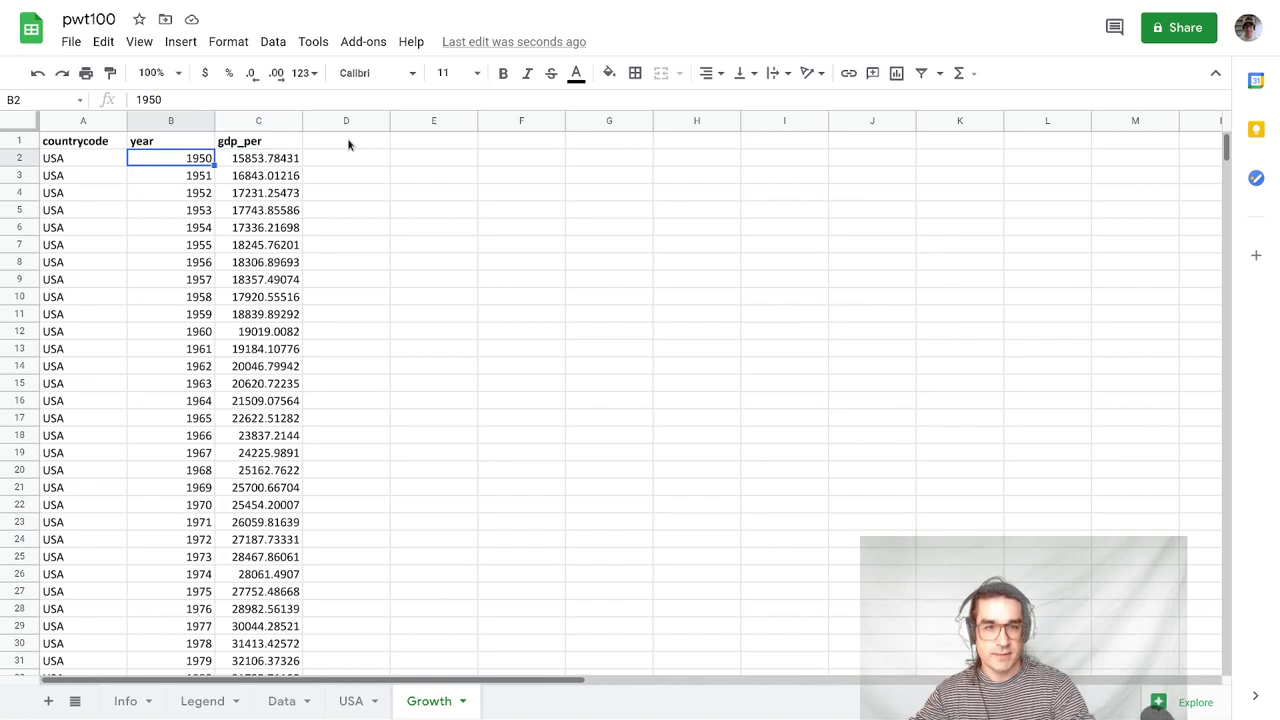
key(Right)
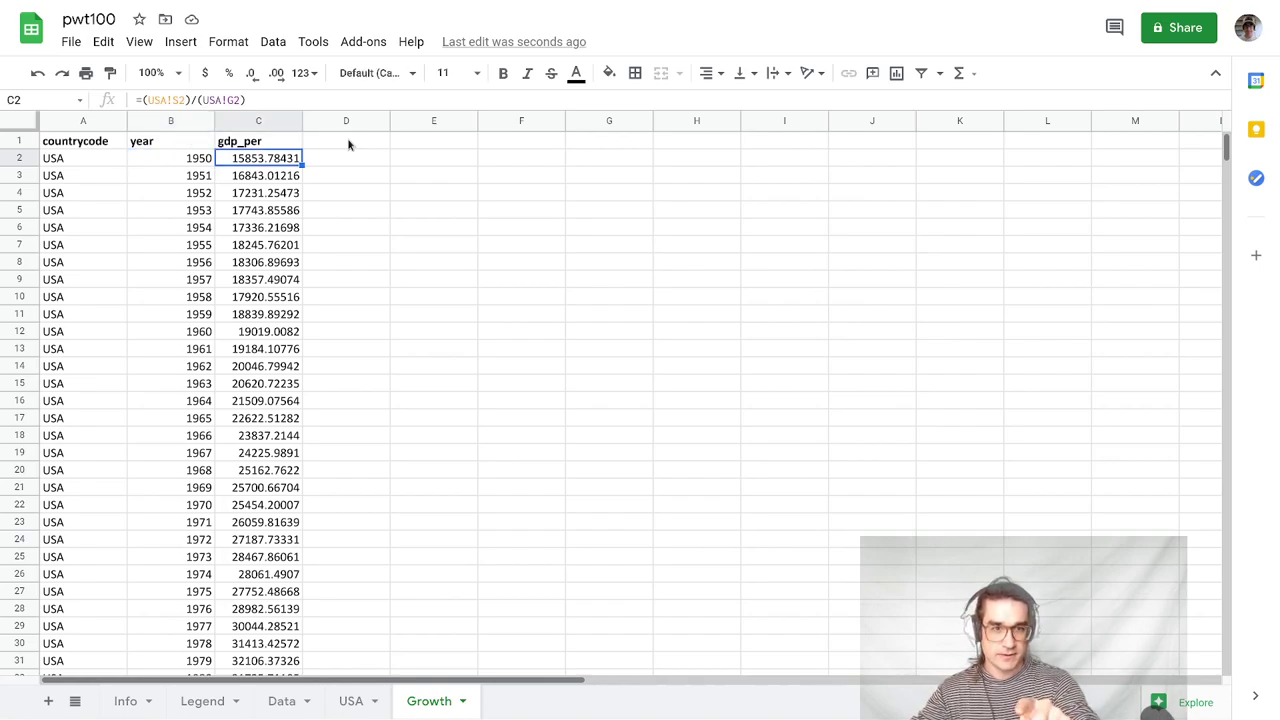
key(Right)
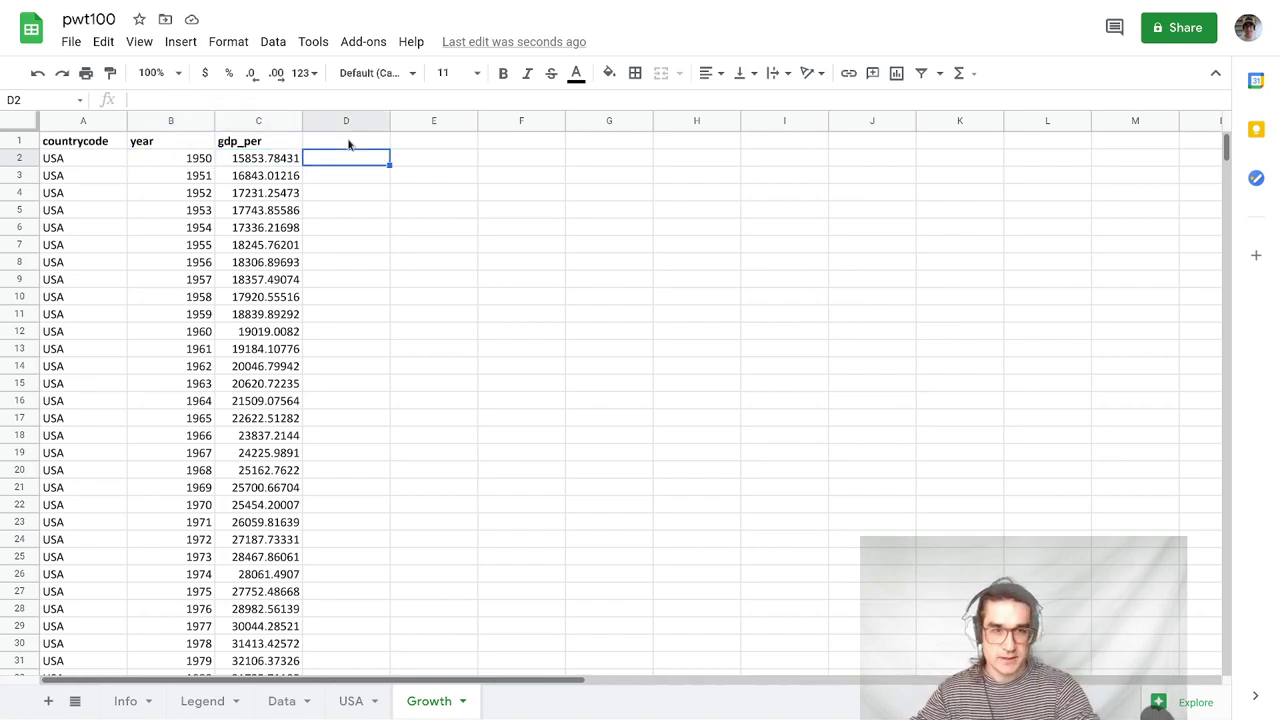
- Enter =LOG(C2) in D2 and autofill it down the whole column
text(=)
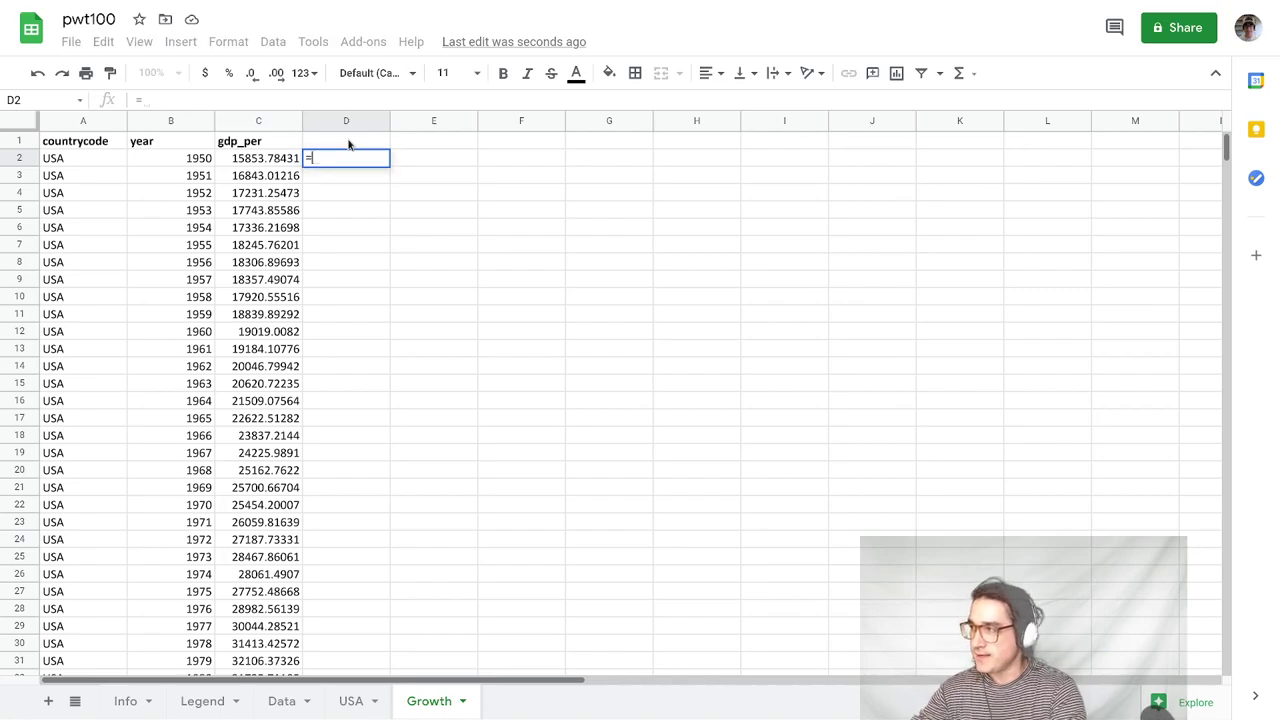
text(LOG()
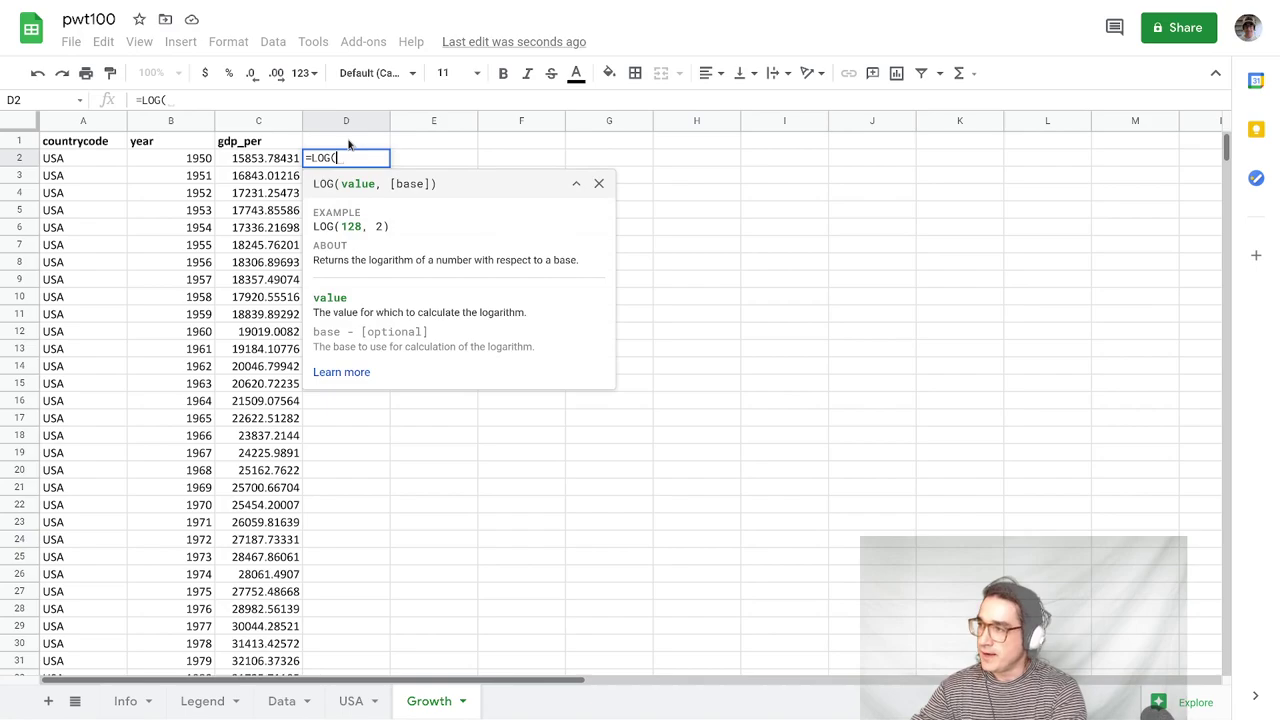
key(BackSpace)
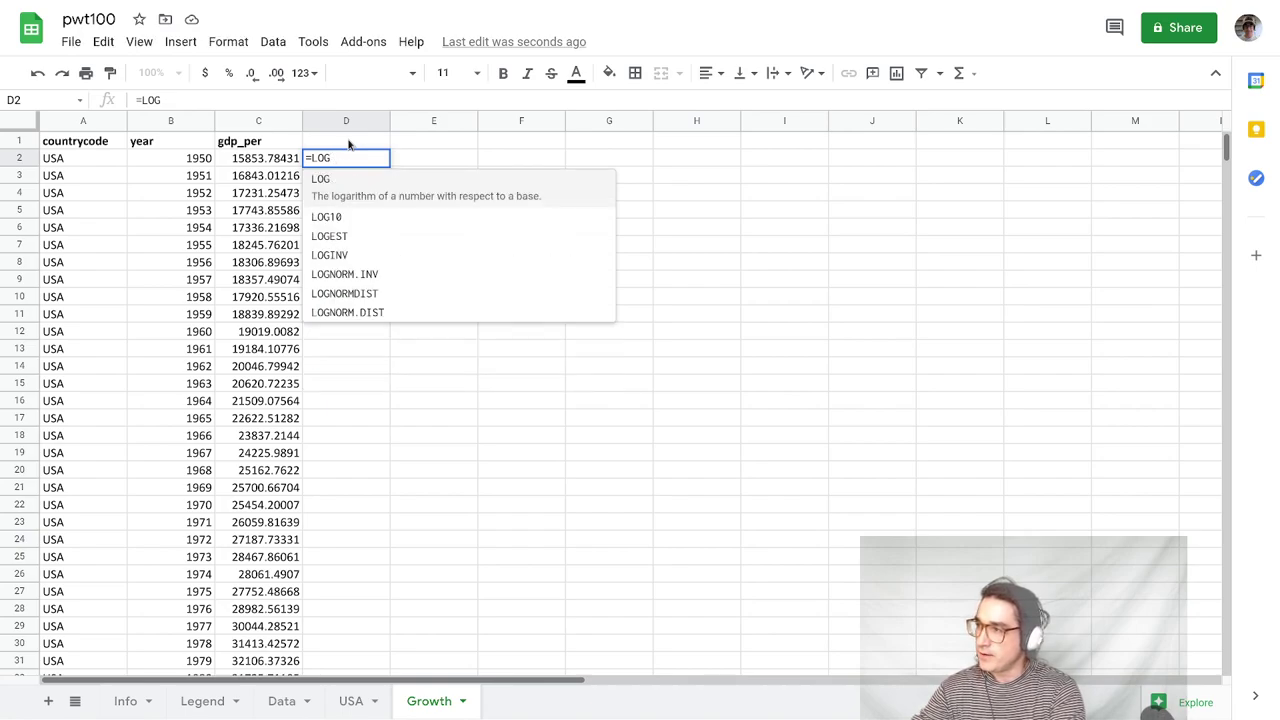
text(()
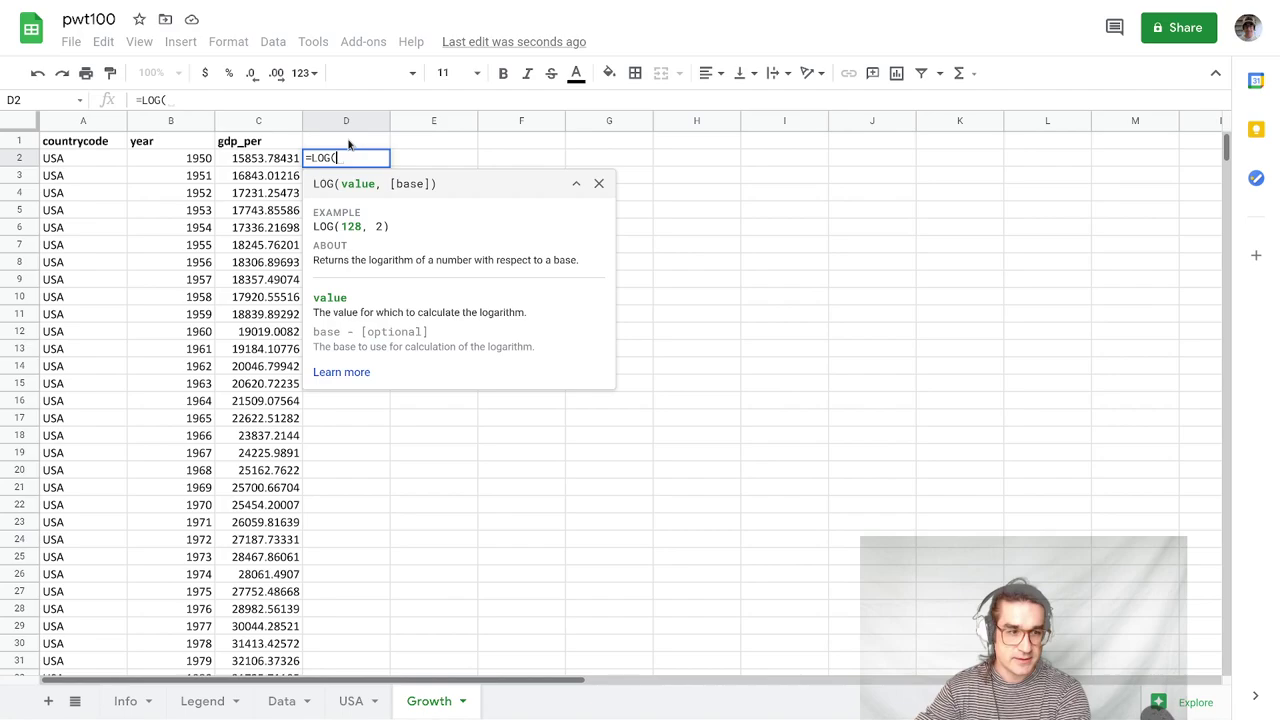
text(C2)
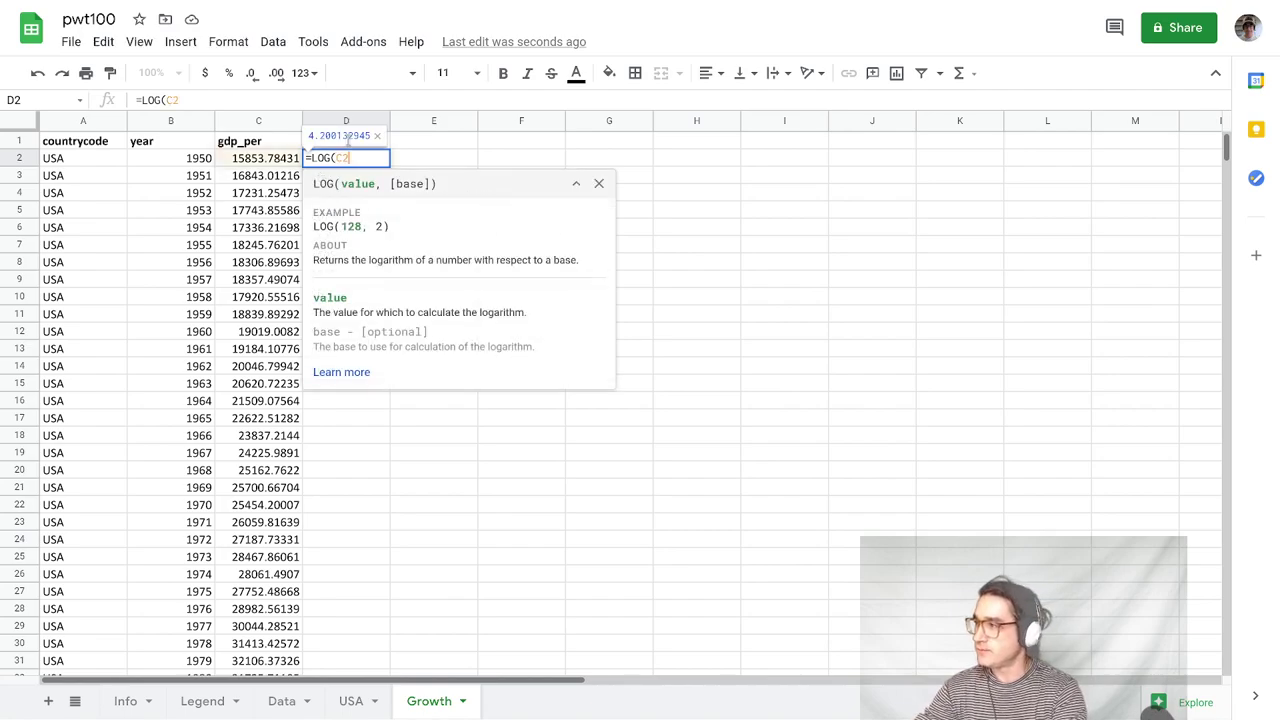
text())
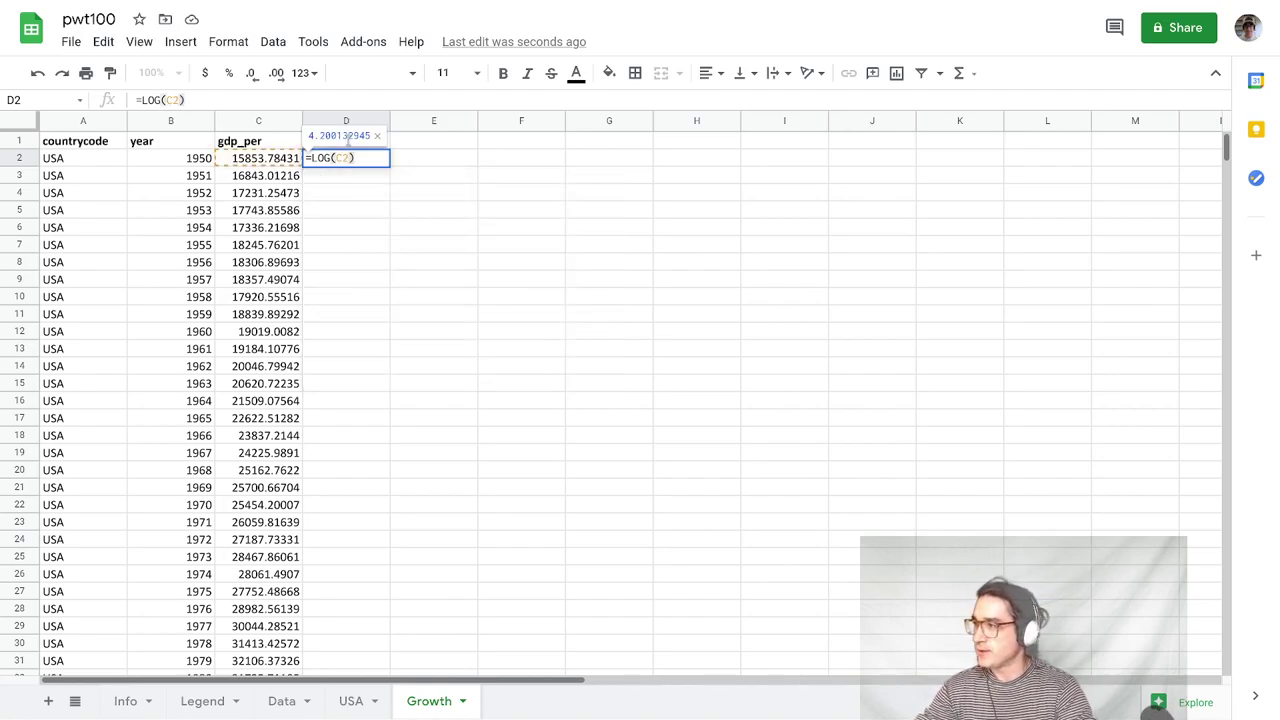
key(Return)
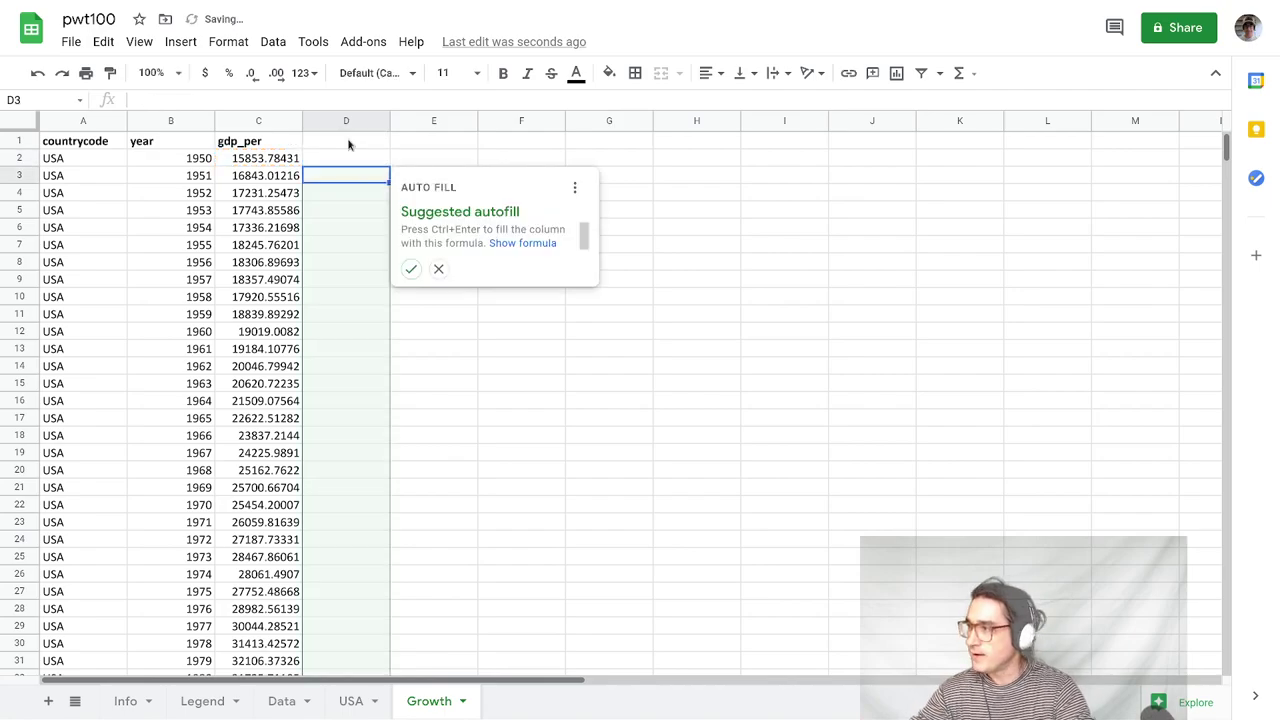
click(412, 269)
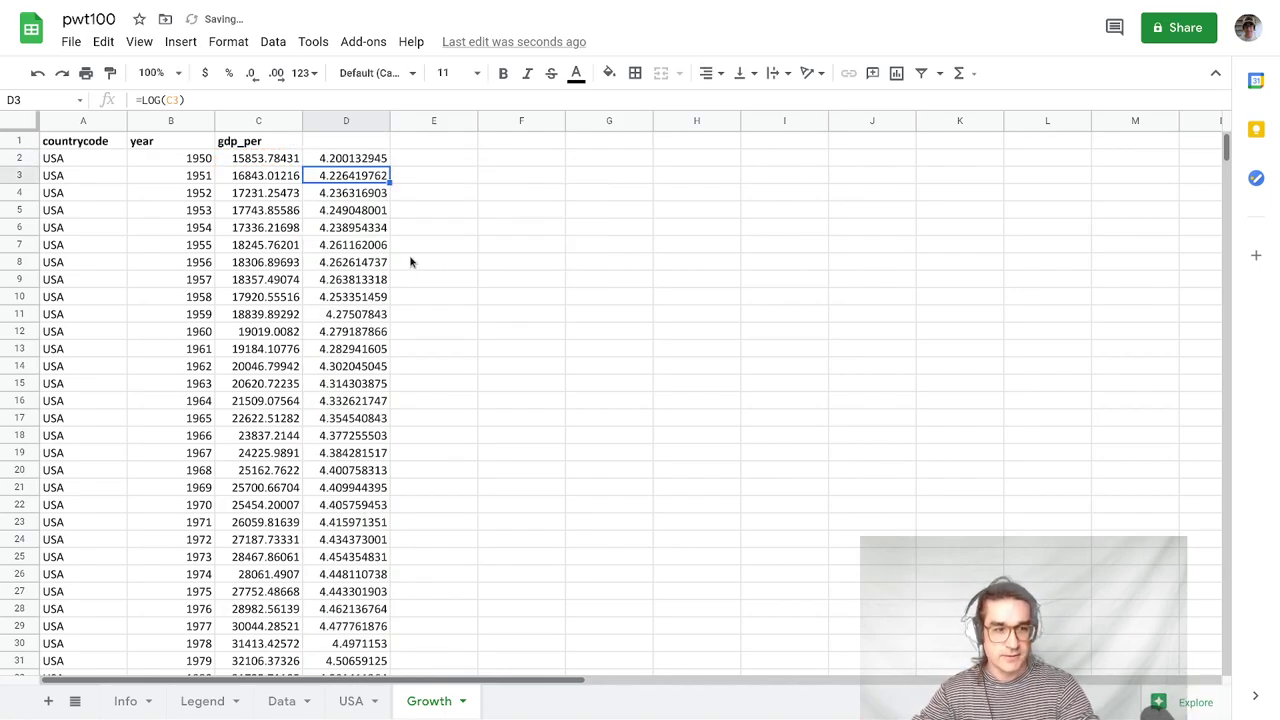
- Add the bold header log_gdp_per in cell D1
click(376, 148)
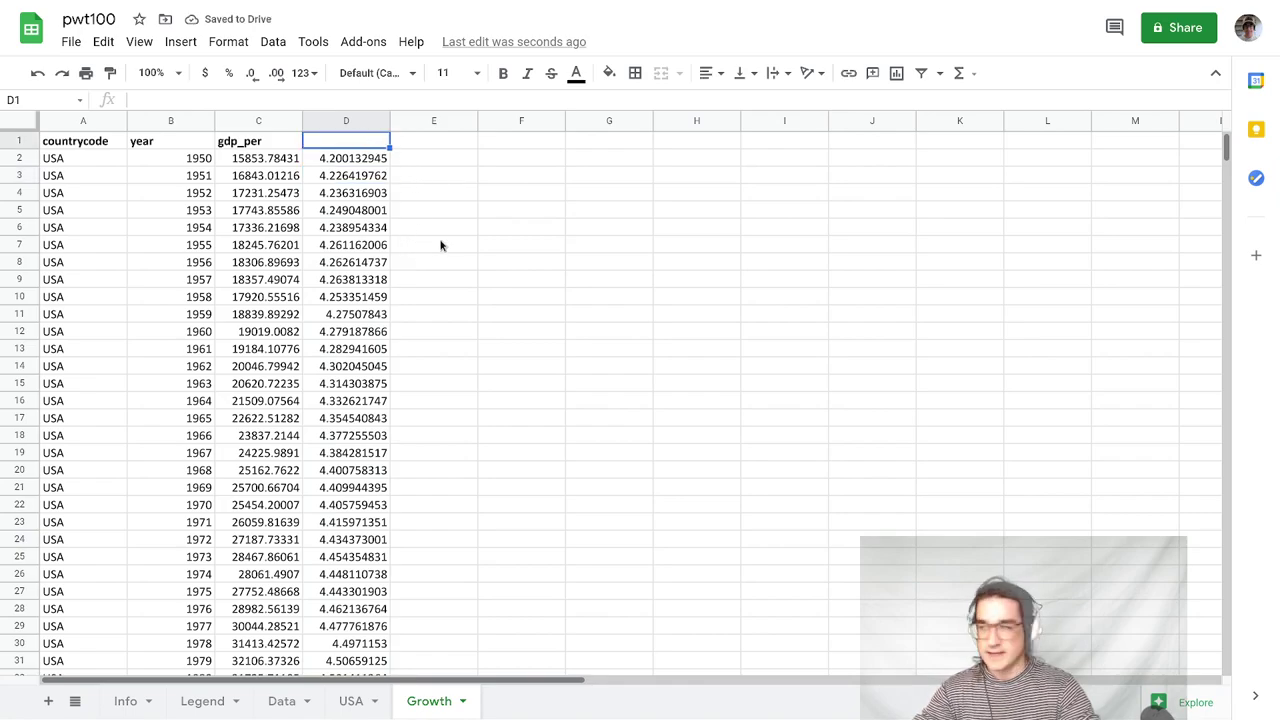
text(log_gd)
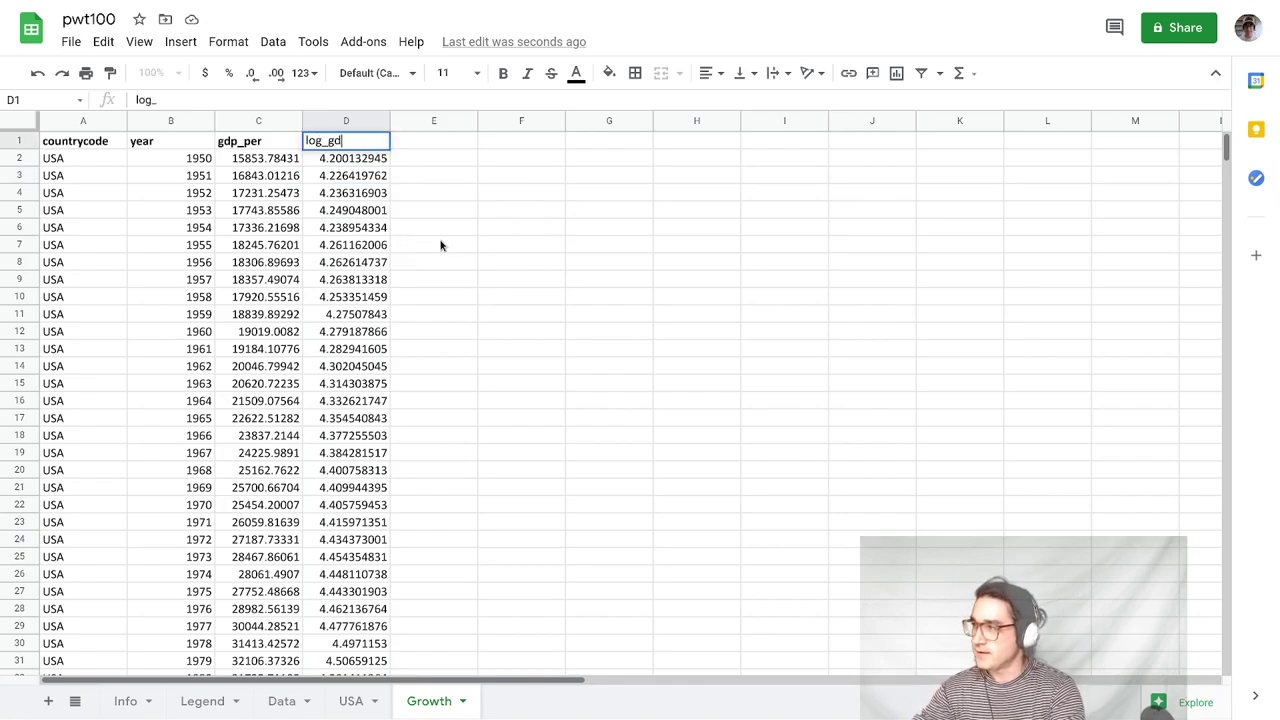
text(p_per)
key(Return)
key(Up)
key(ctrl+b)
key(Down)
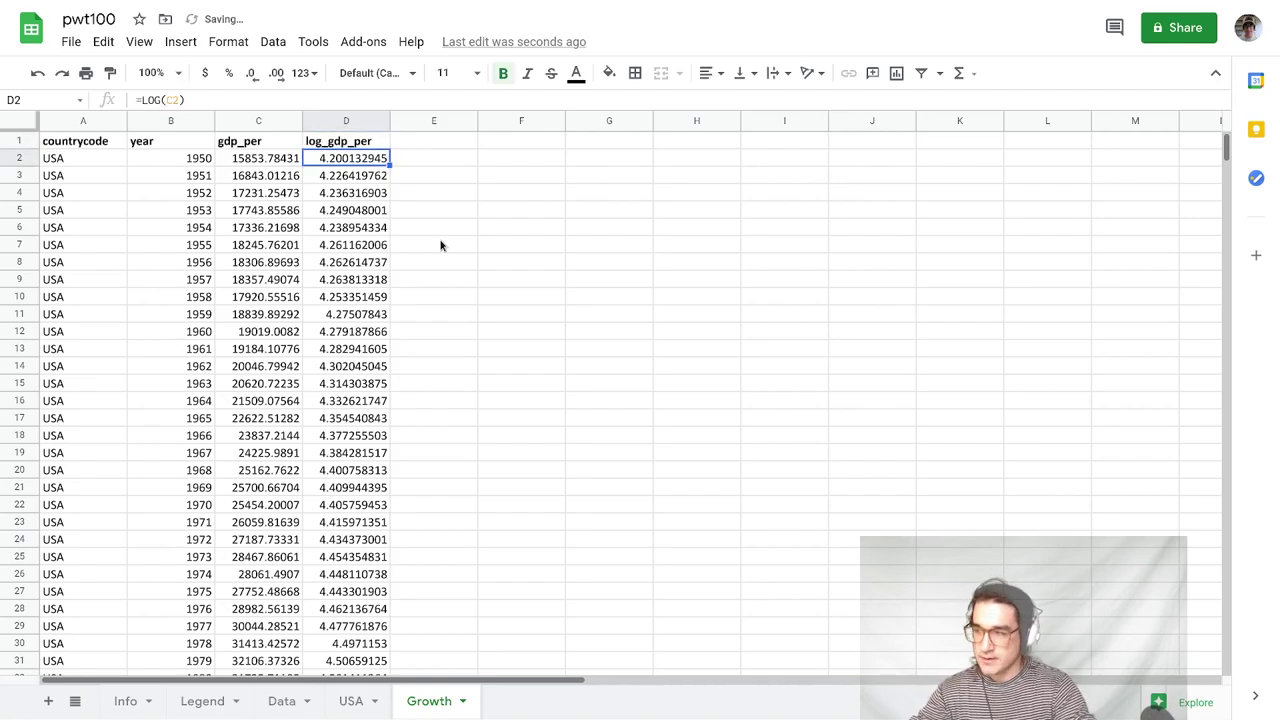
key(Right)
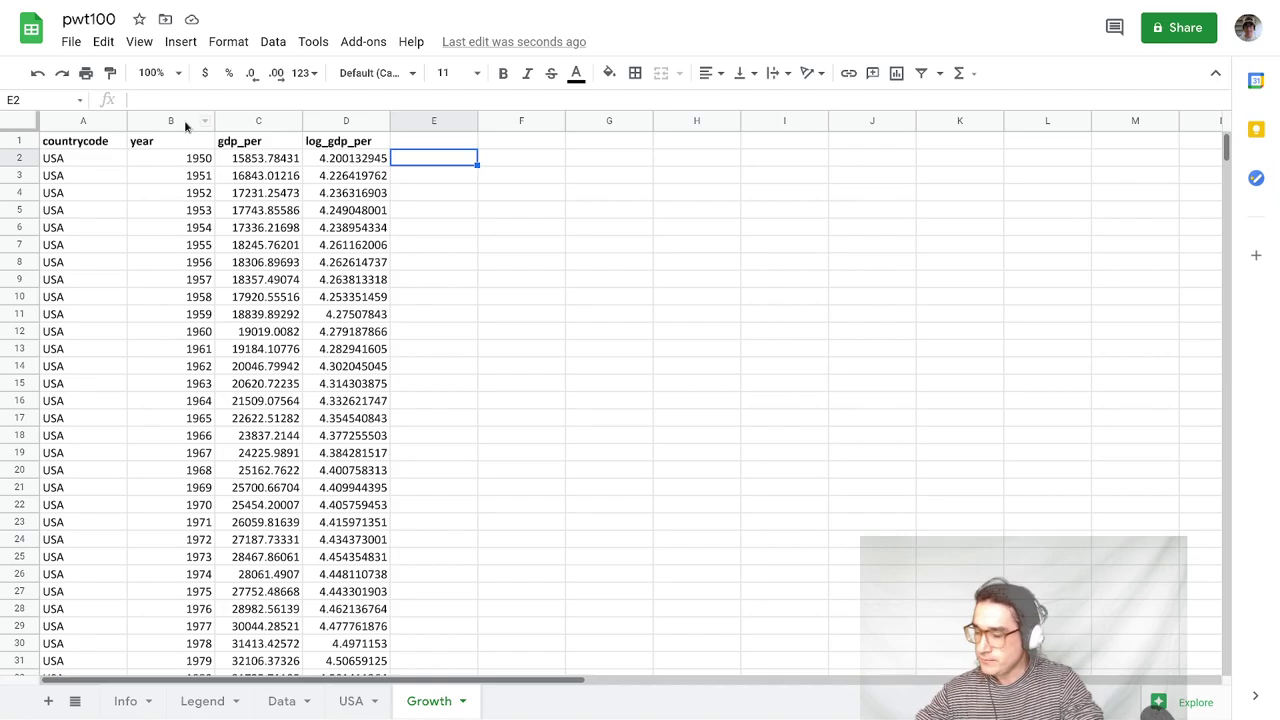
- Insert a line chart of year and gdp_per (columns B:C) and move it over columns E–J
click(184, 120)
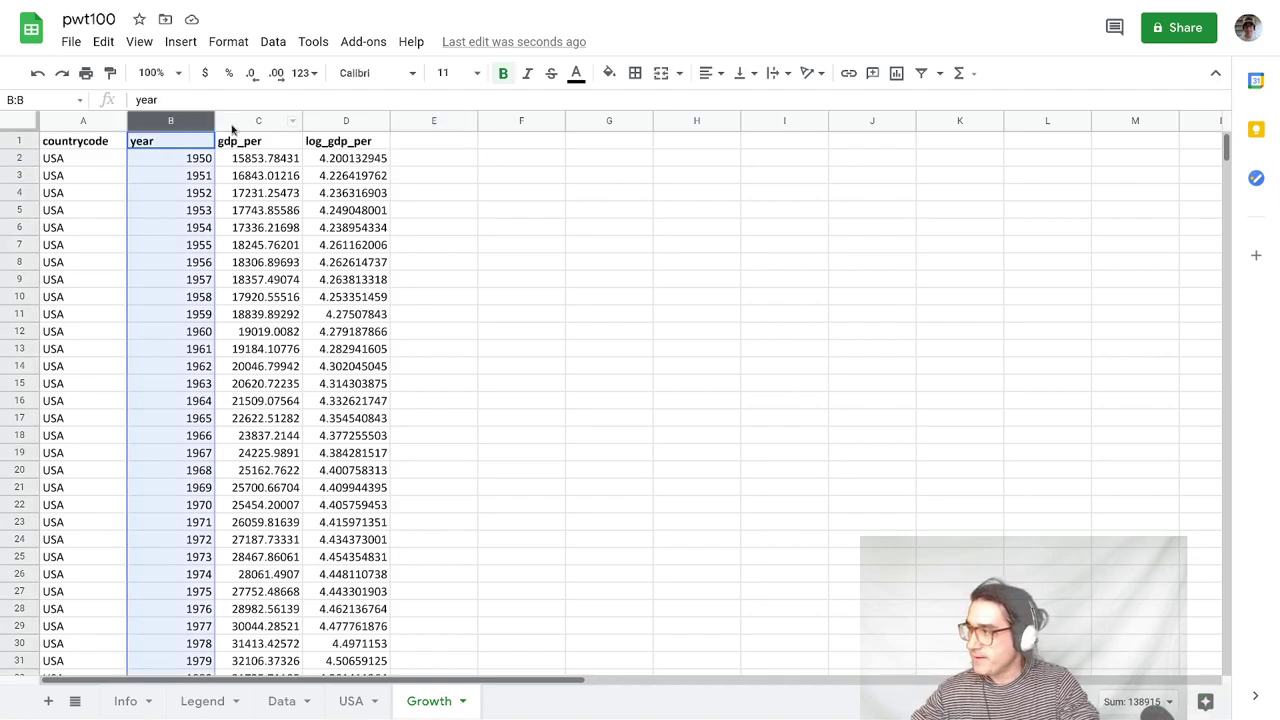
shift+click(259, 121)
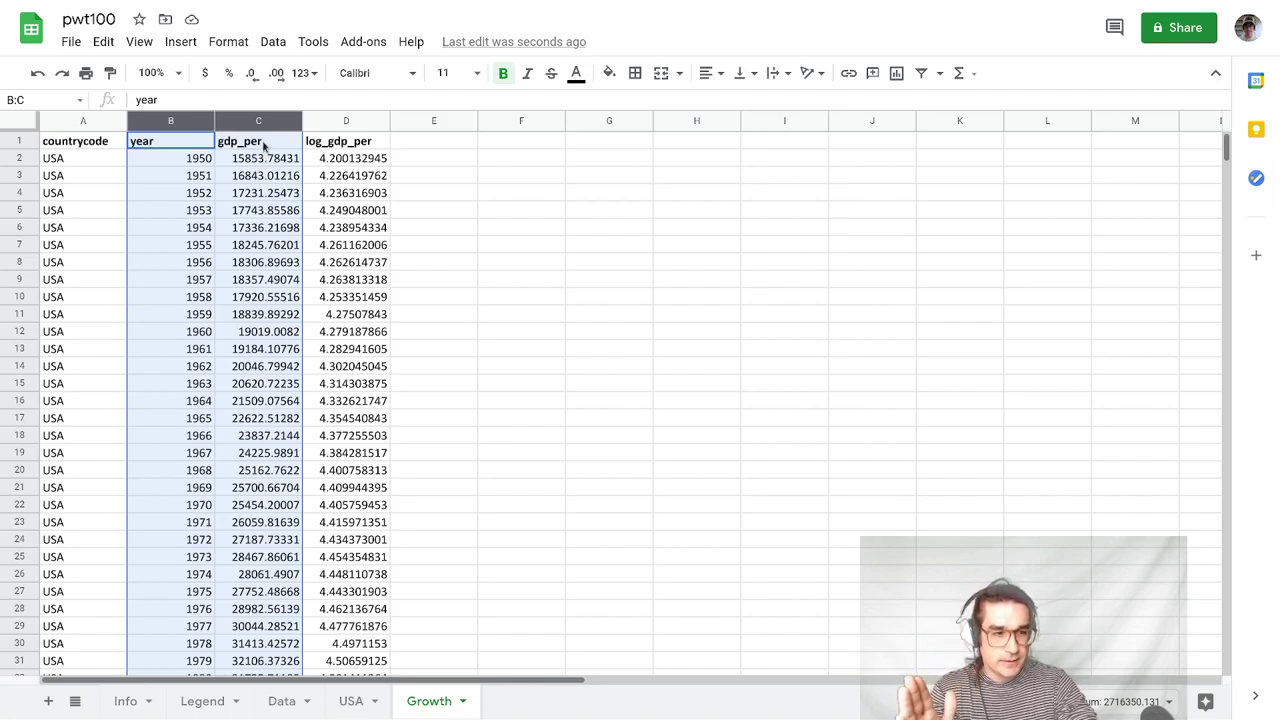
click(188, 46)
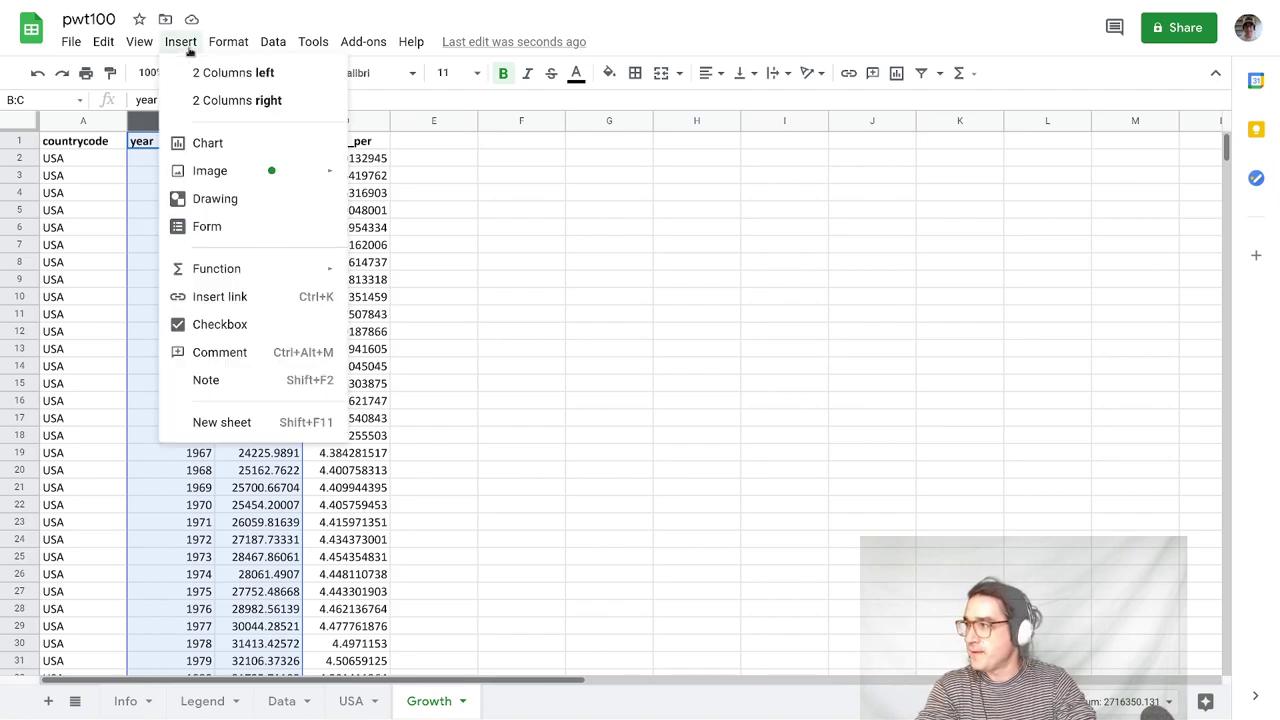
click(221, 146)
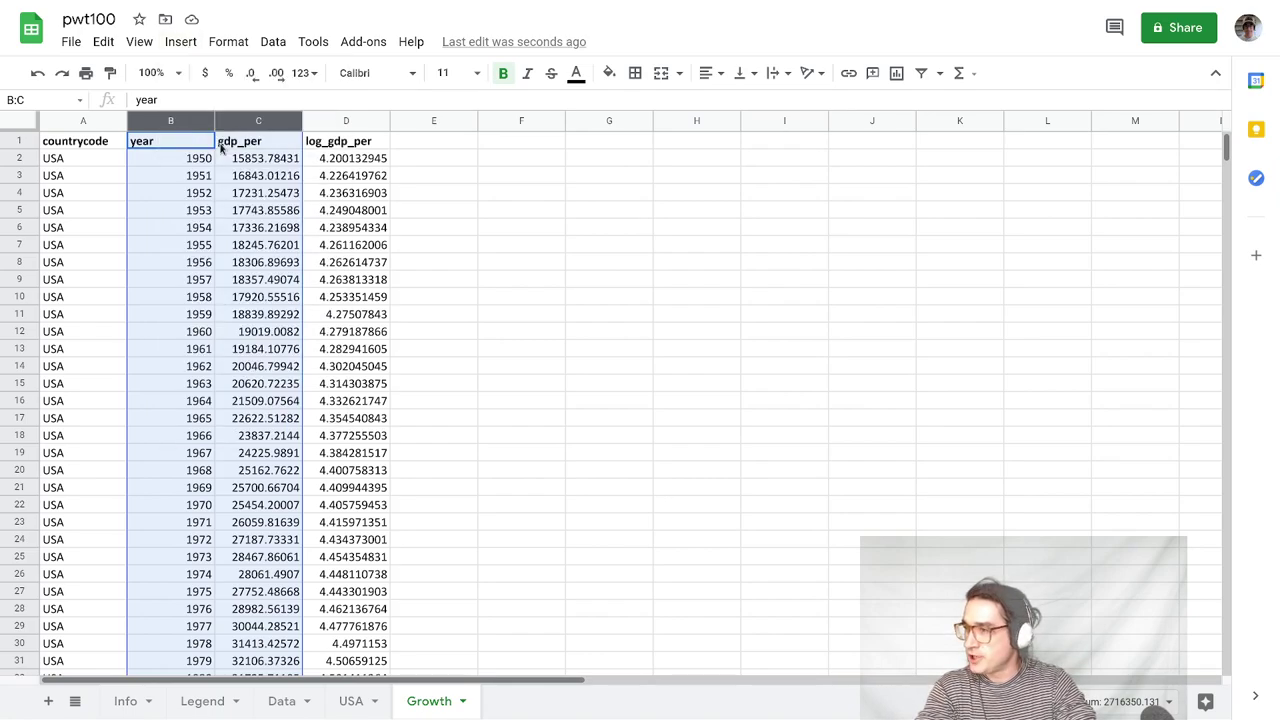
click(518, 259)
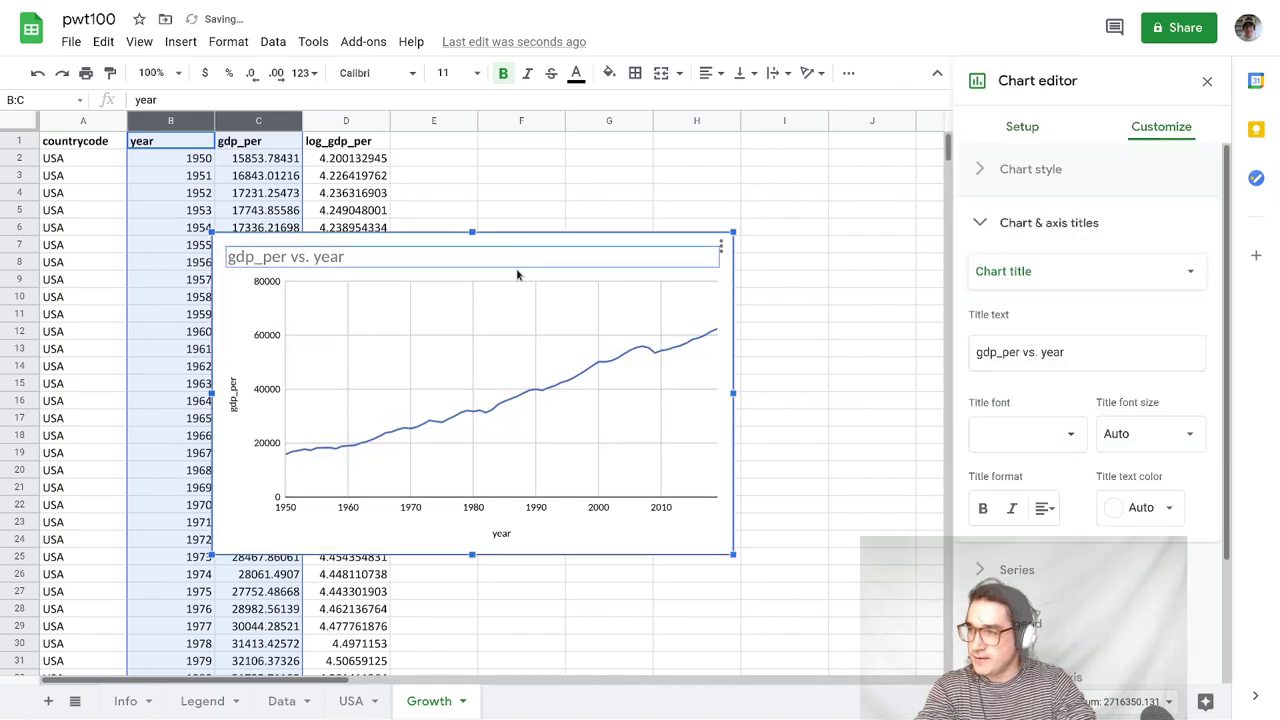
drag(518, 274, 721, 185)
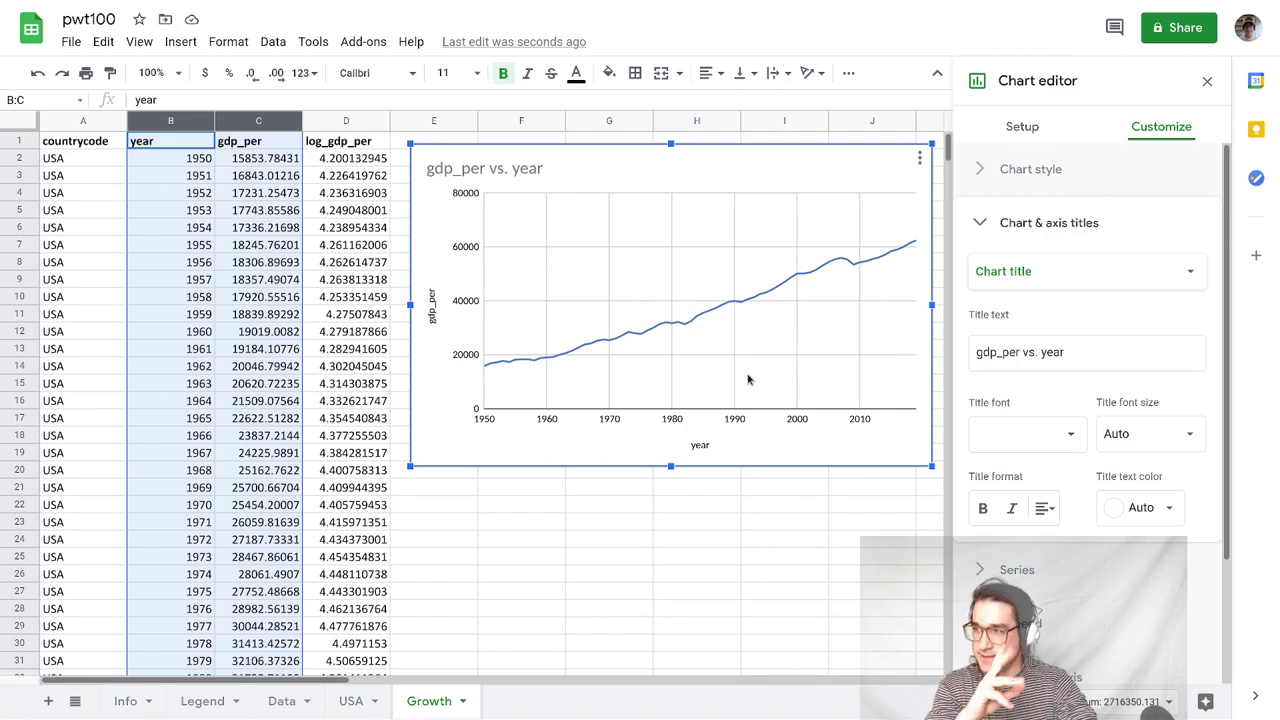
- Retitle the chart 'GDP Per Capita USA, 1950-2019'
click(503, 169)
click(500, 170)
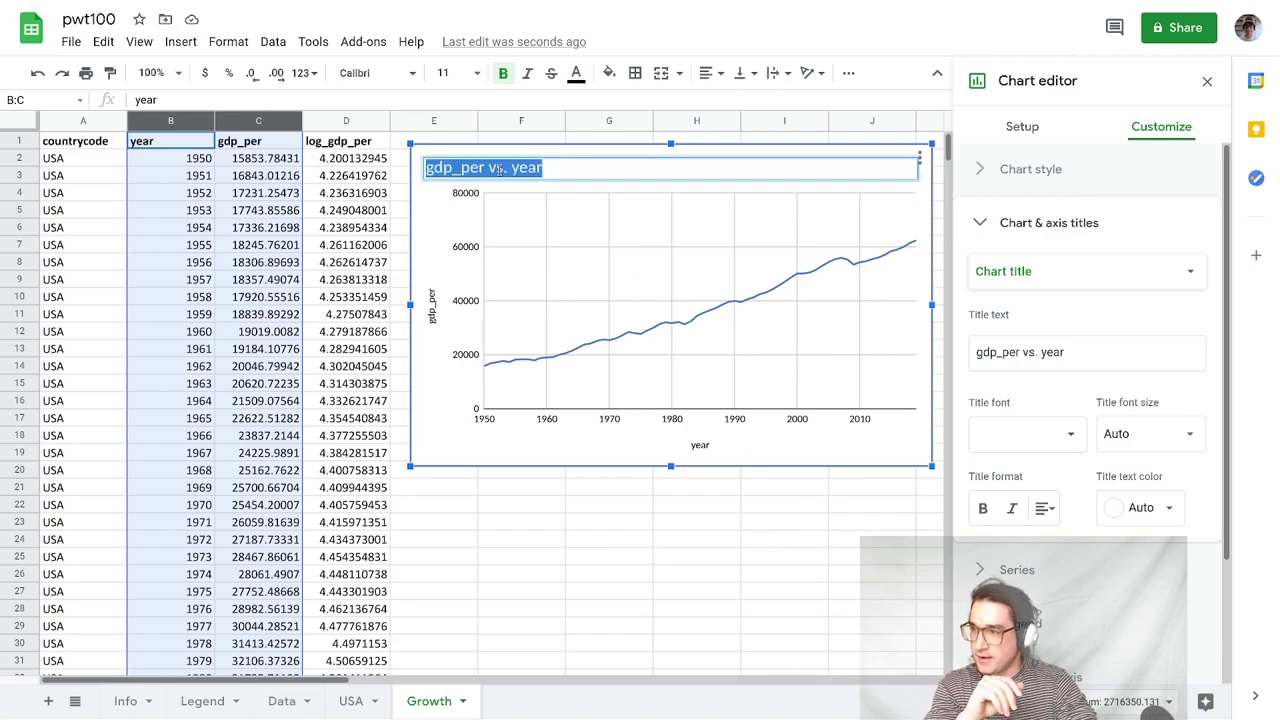
text(GD)
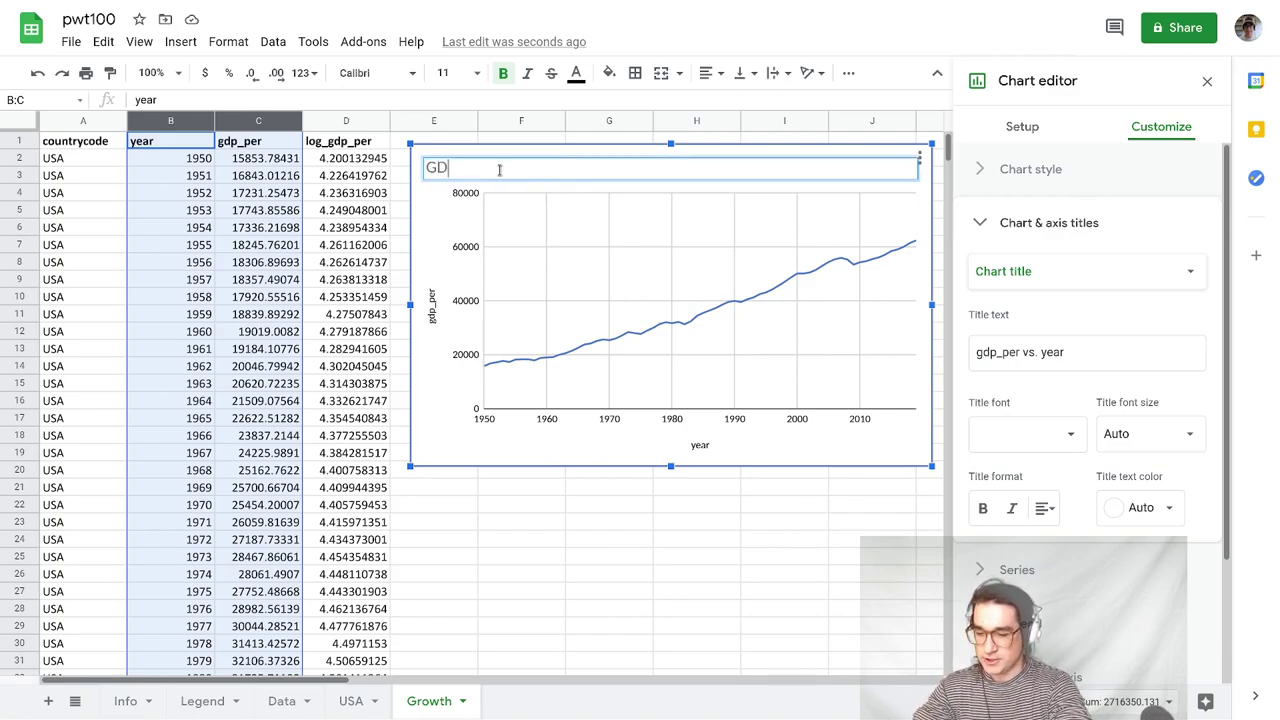
text(P Per )
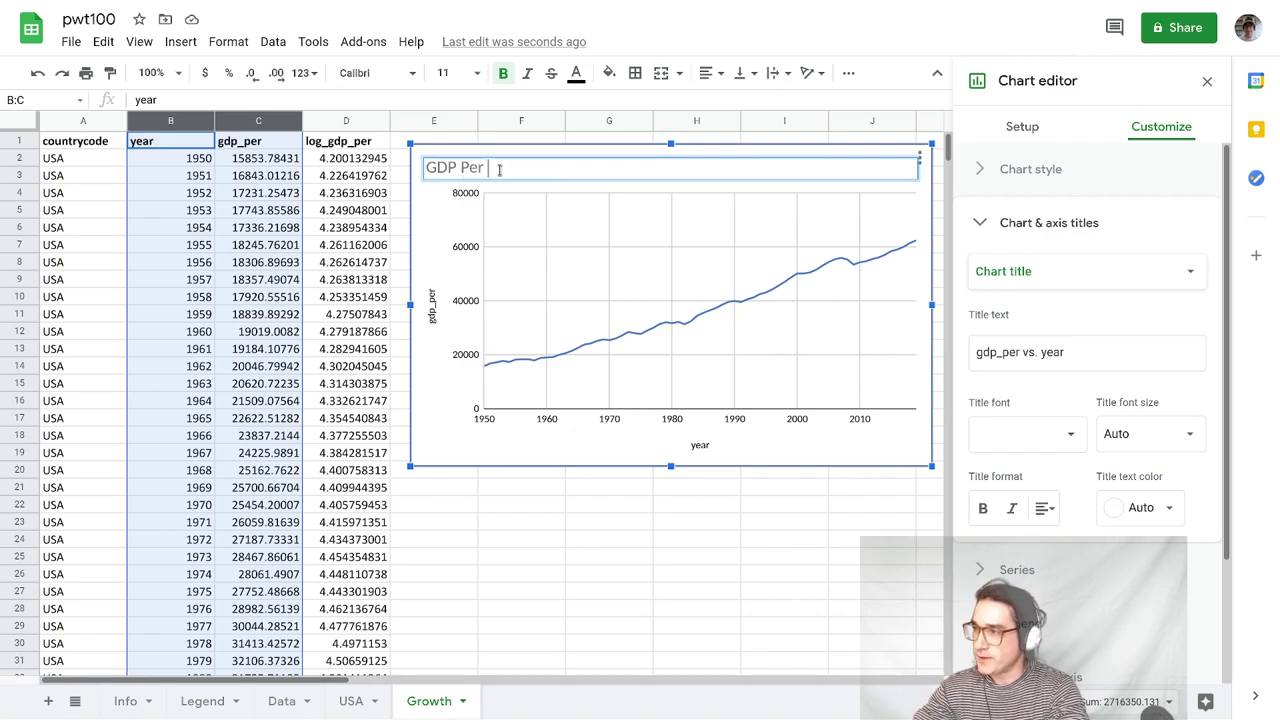
text(Capita USA, 19)
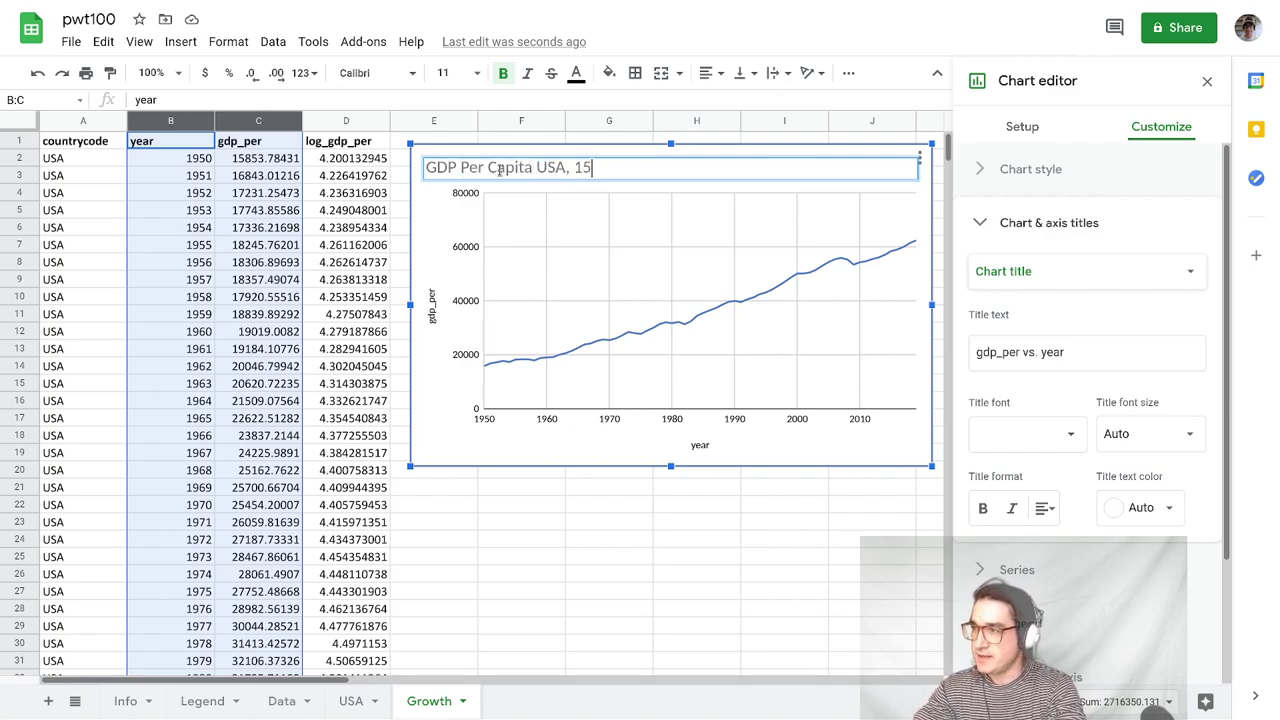
key(BackSpace)
text(950-)
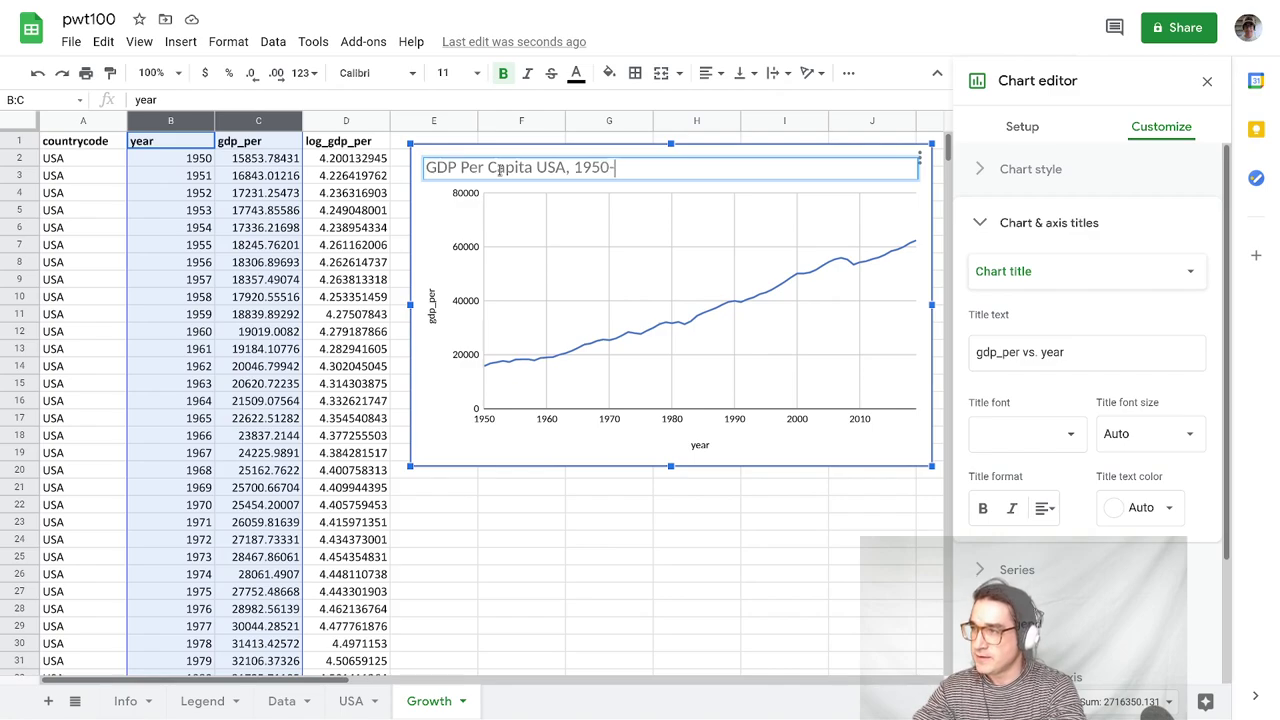
text(2019)
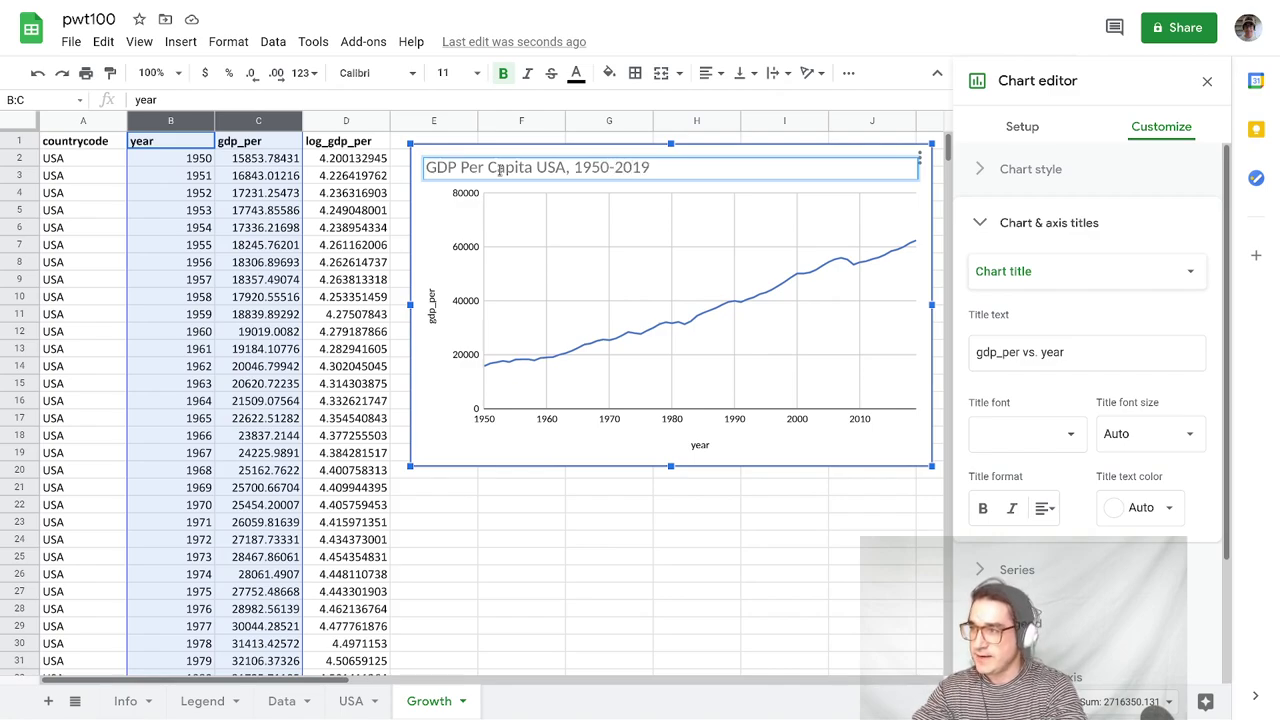
key(Return)
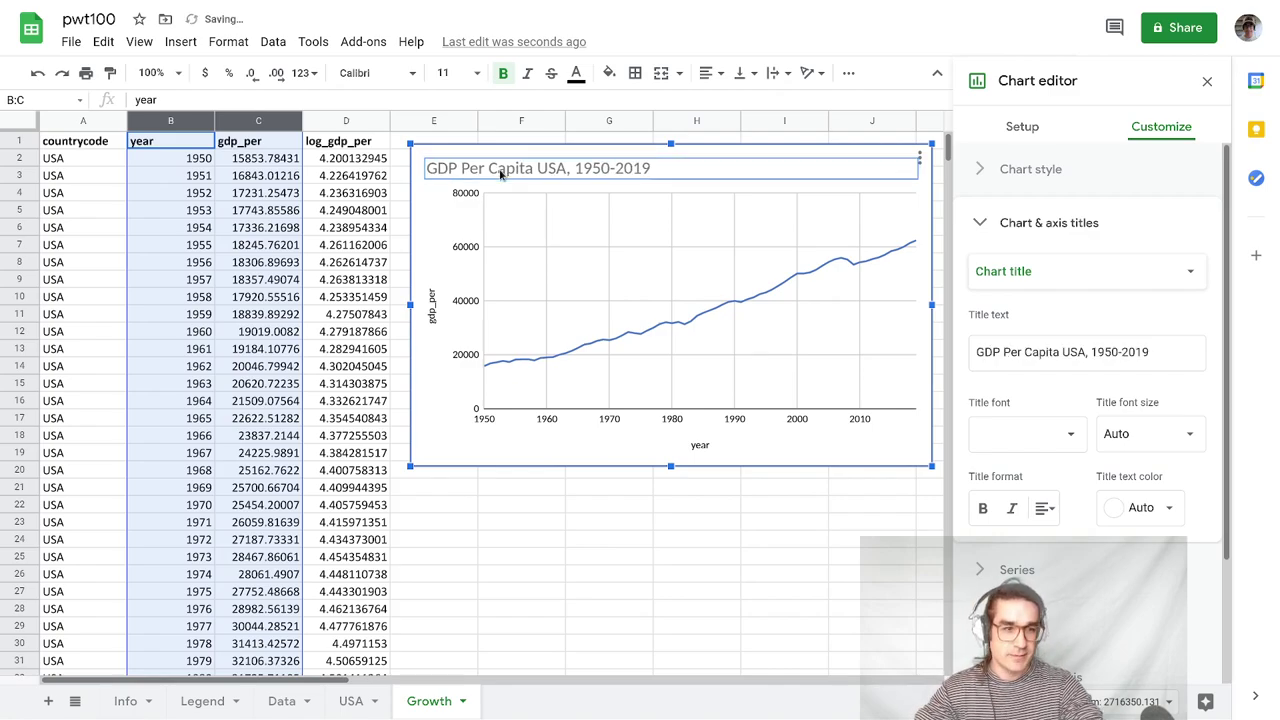
- Label the vertical axis 'GDP Per Capita' and the horizontal axis 'Year'
click(431, 308)
click(432, 325)
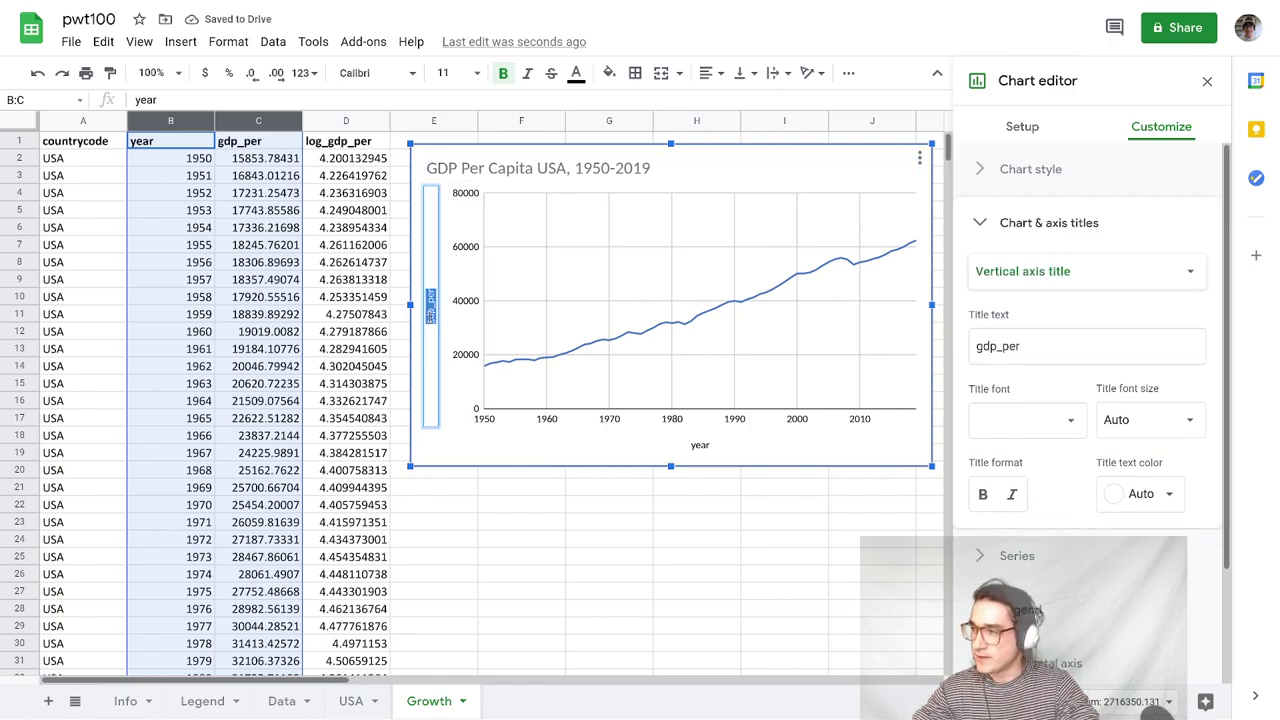
text(GDP Per)
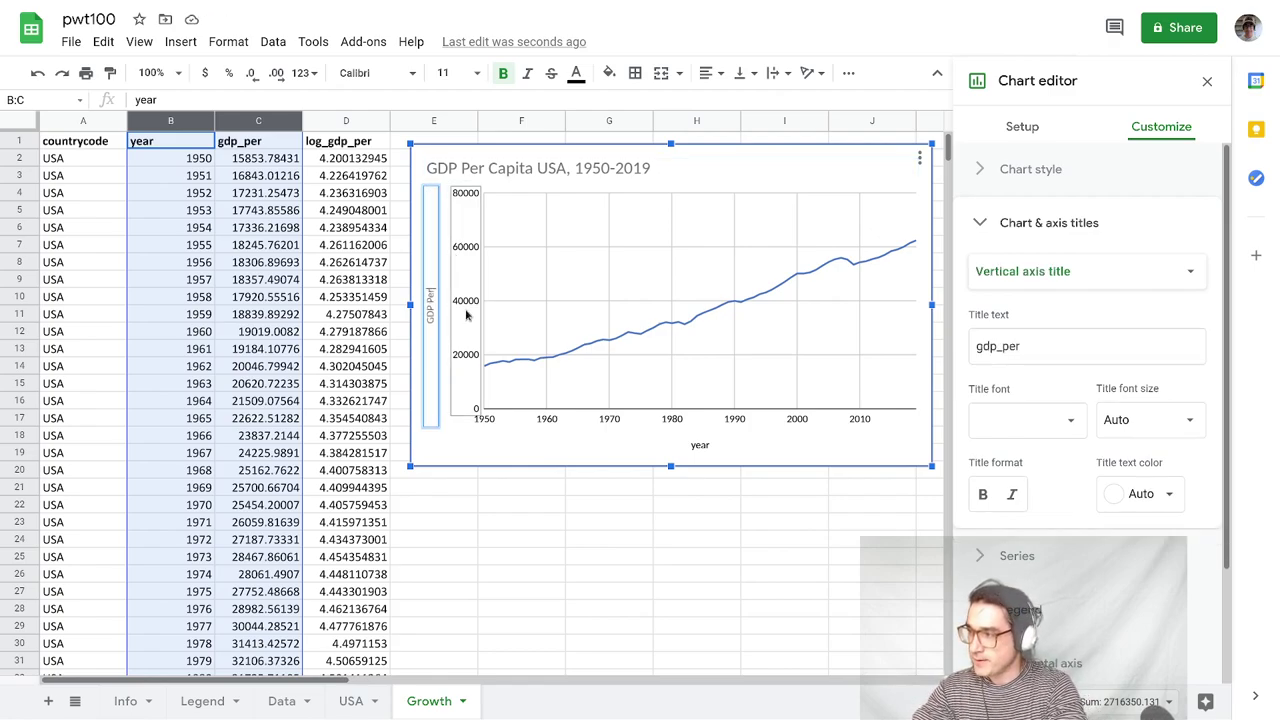
text( Capita)
key(Return)
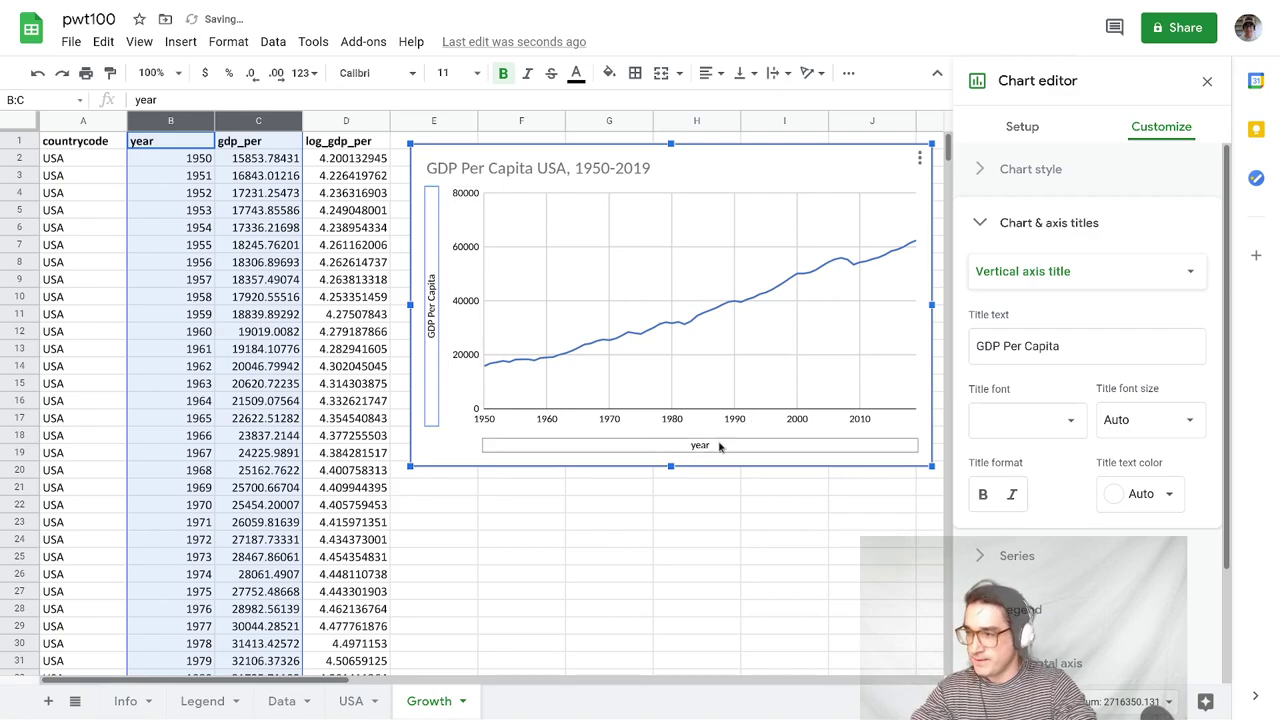
click(718, 447)
click(712, 446)
text(Year)
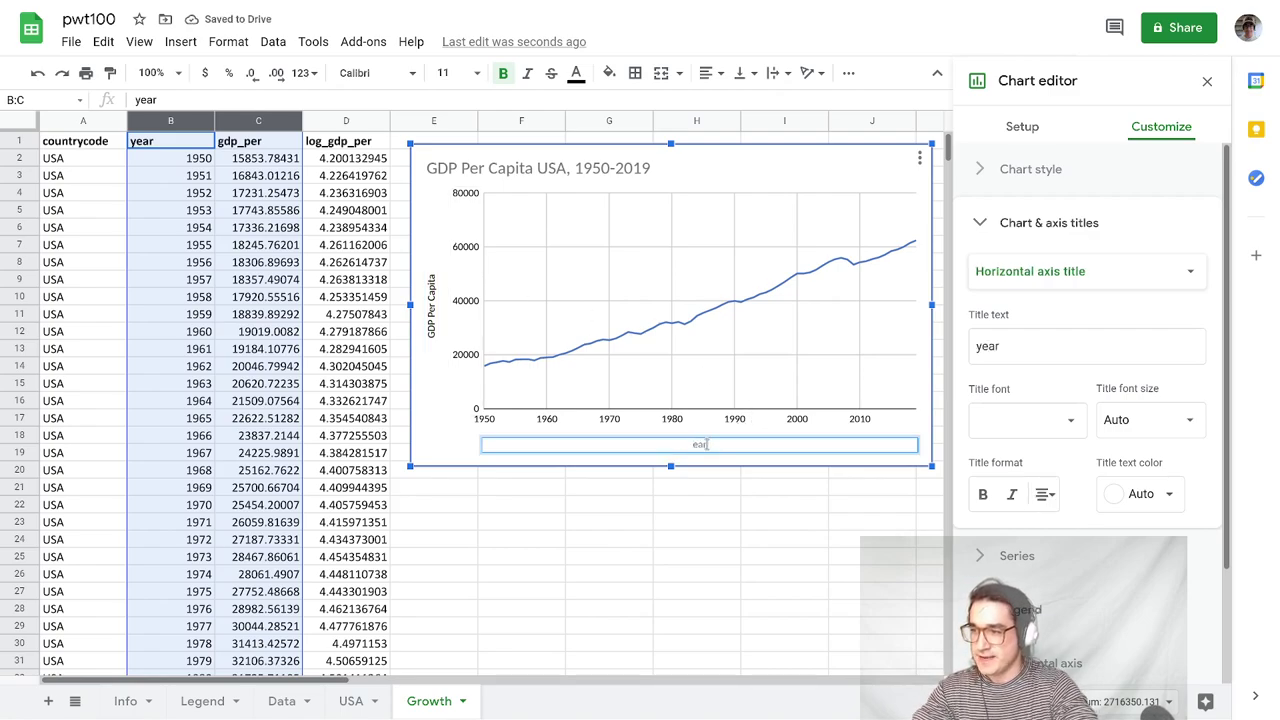
key(Return)
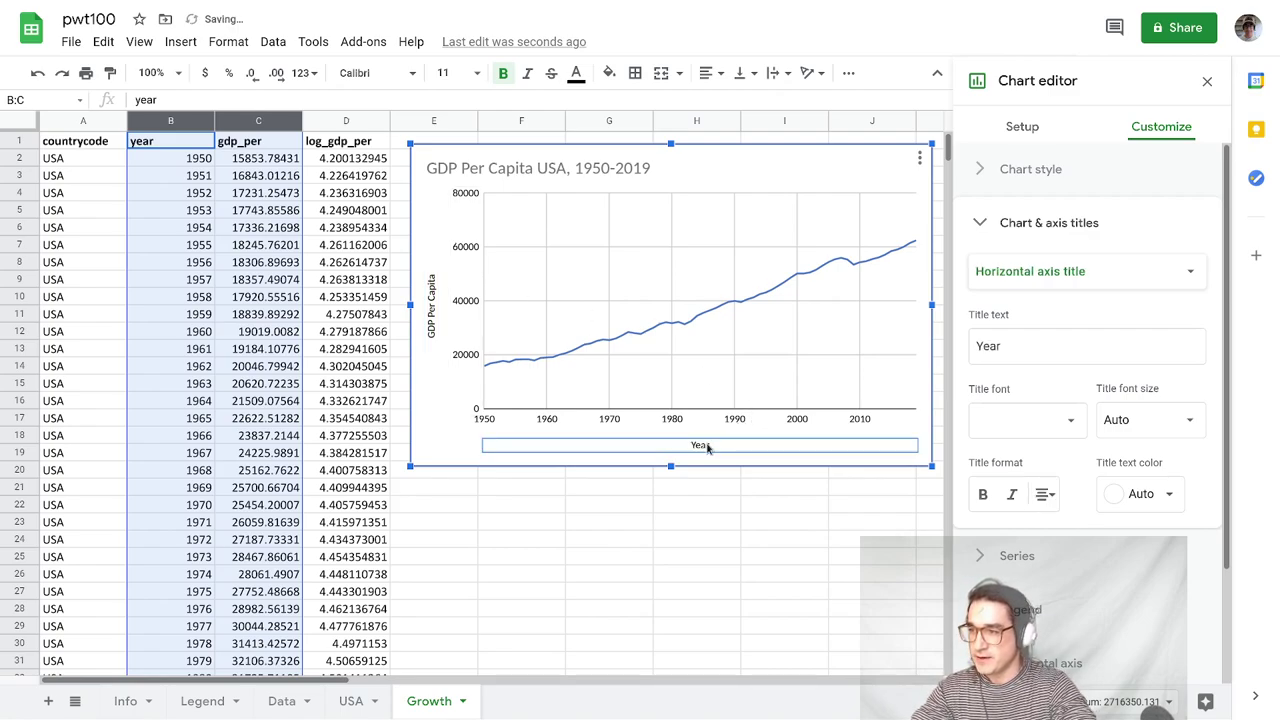
click(440, 450)
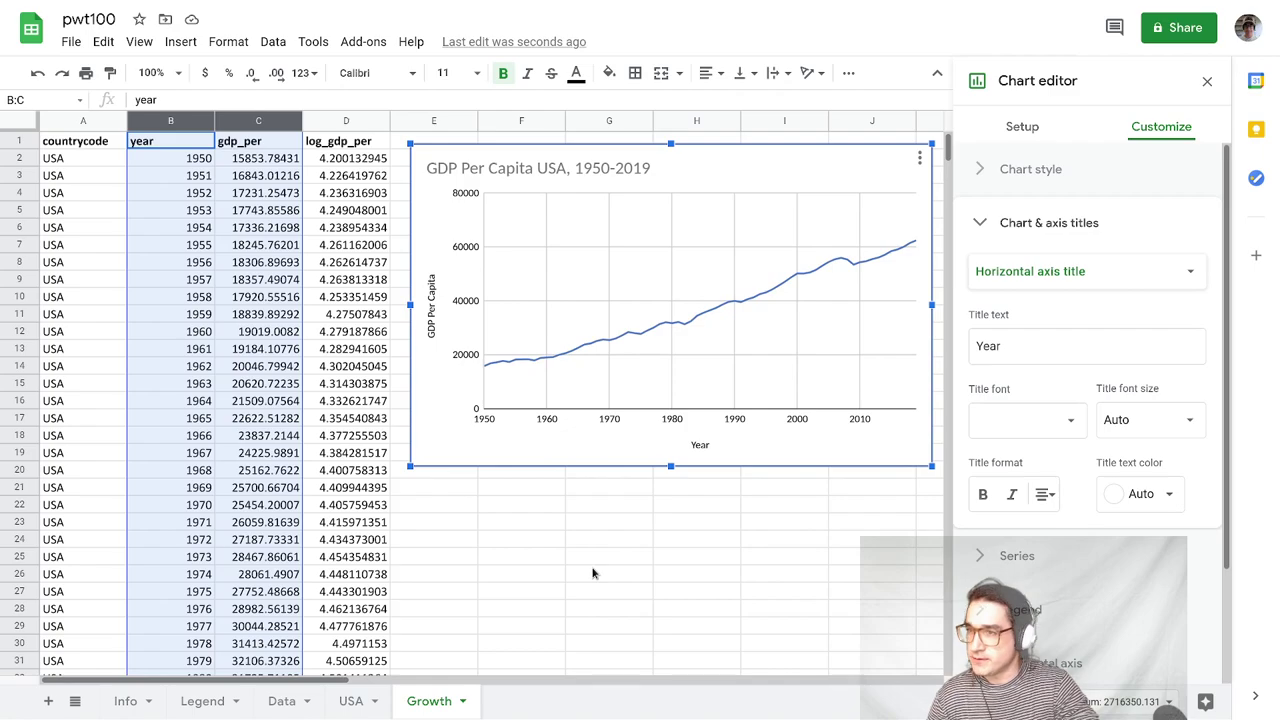
- Close the chart editor and select the year and log_gdp_per columns (B and D)
click(920, 158)
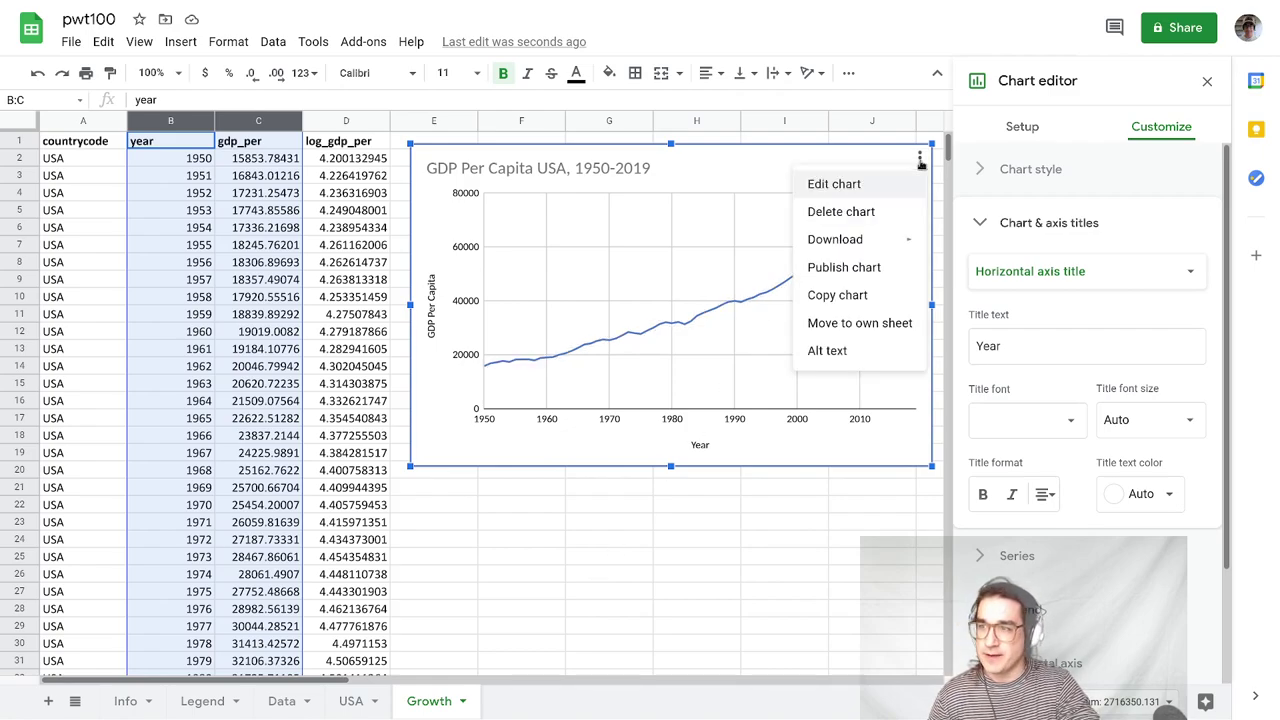
click(860, 539)
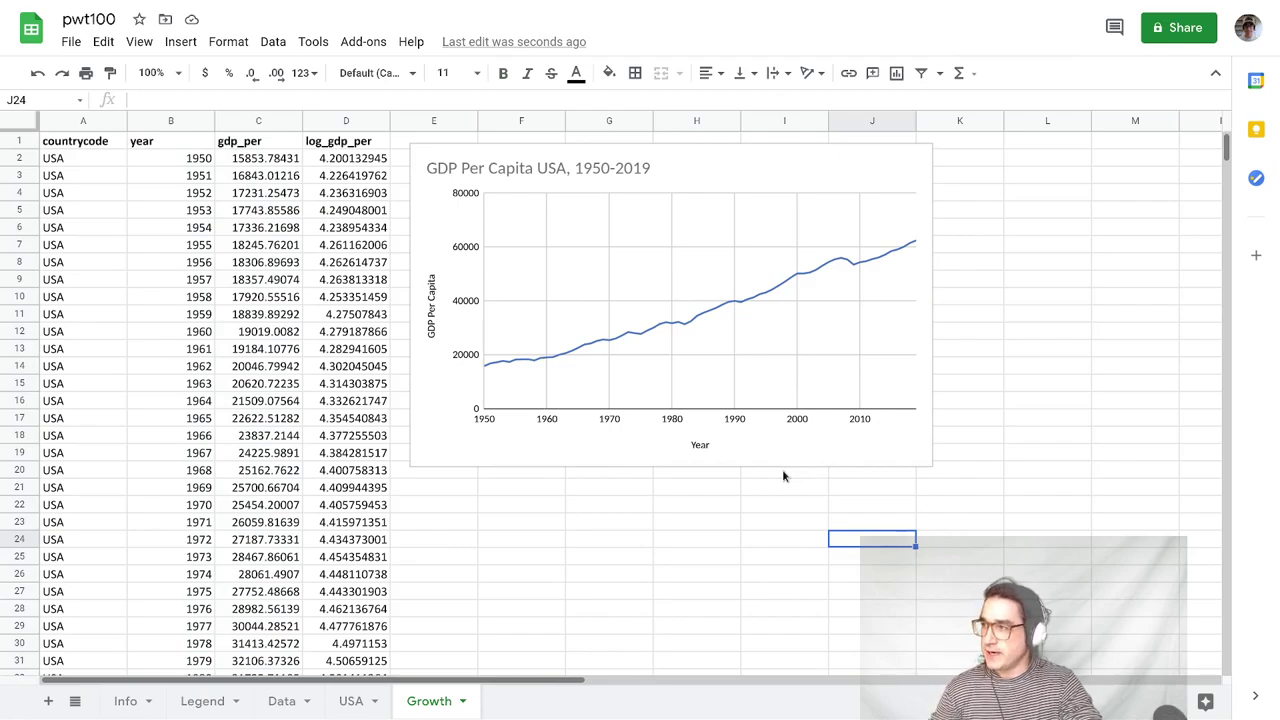
click(178, 124)
ctrl+click(328, 127)
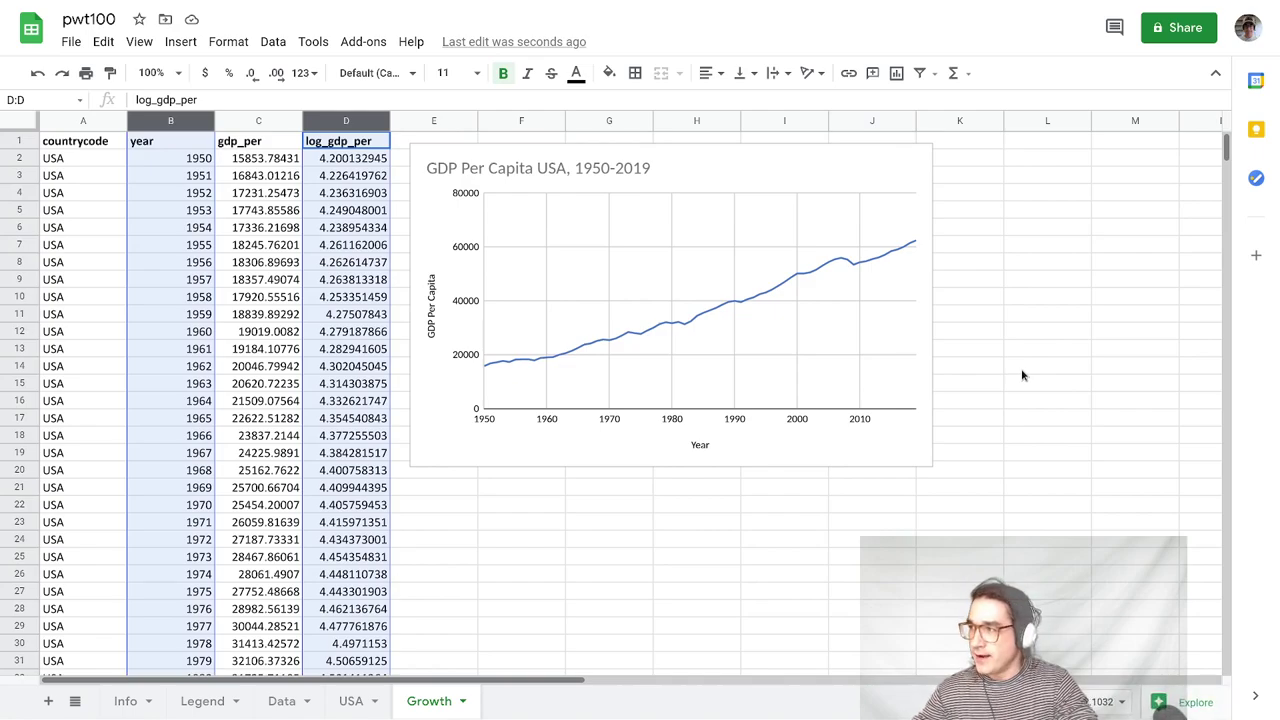
scroll(1022, 375, down, 3)
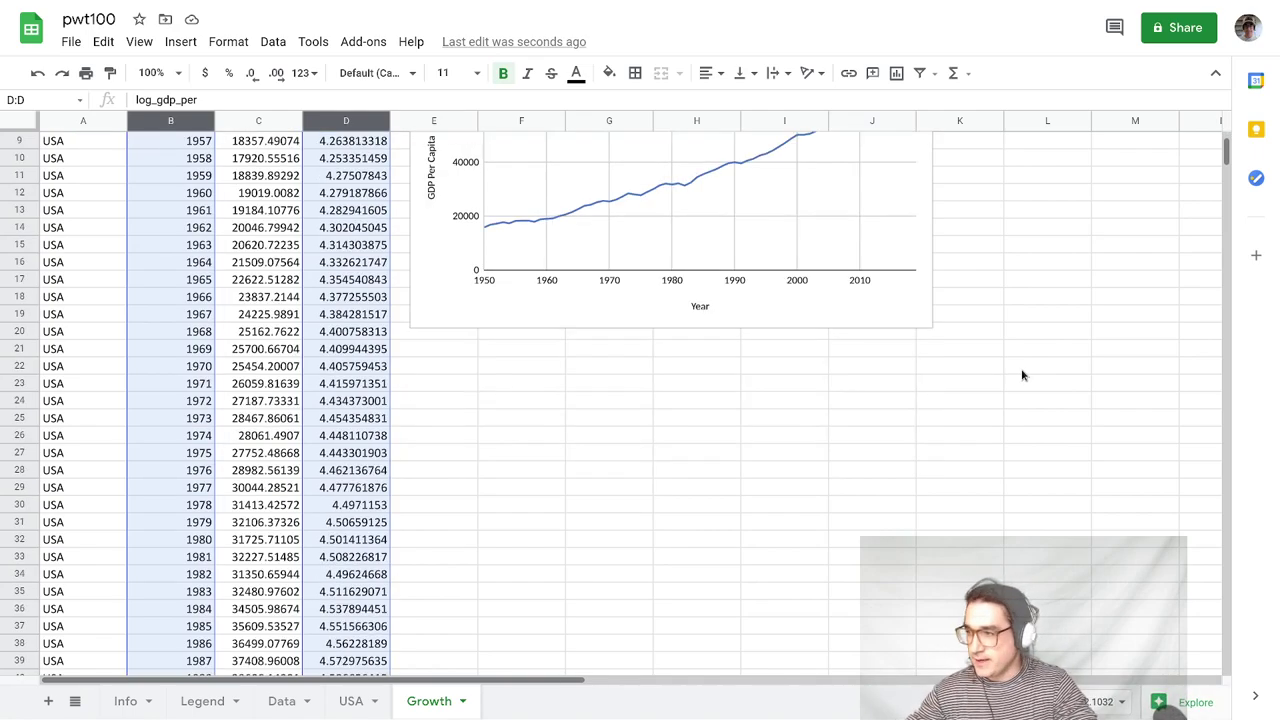
scroll(1022, 375, down, 3)
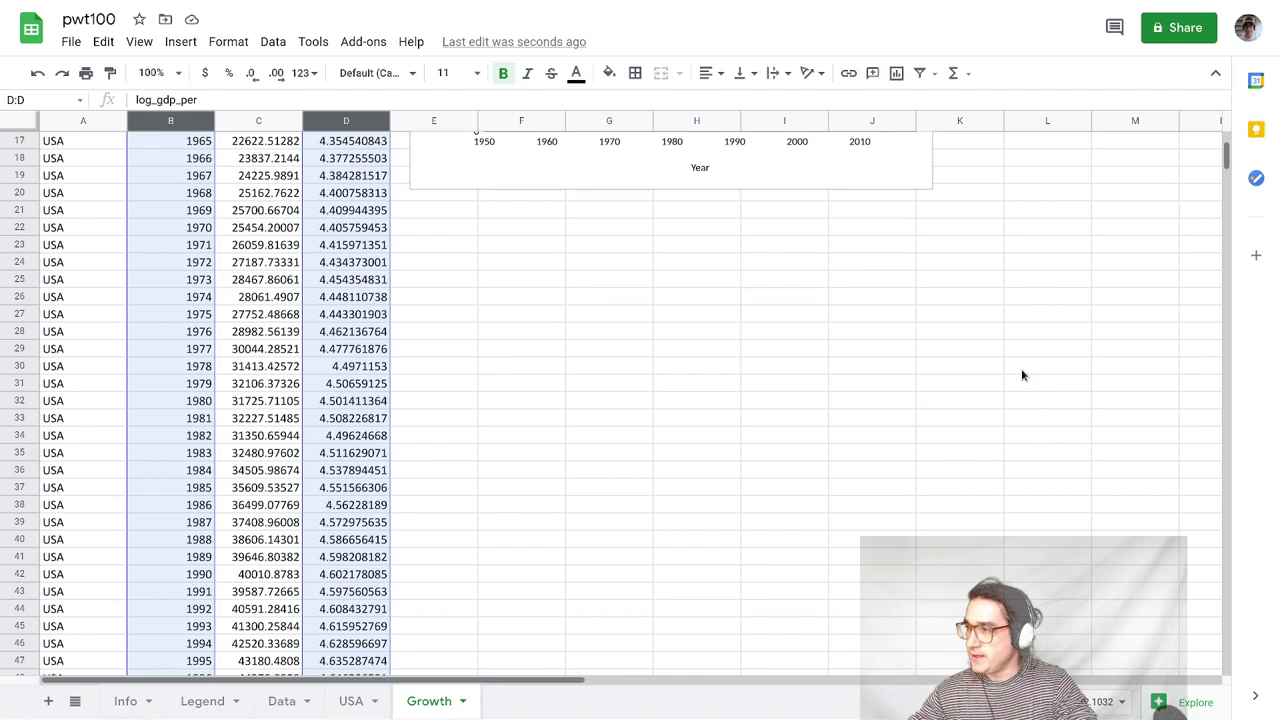
- Look through the Insert menu options with columns B and D still selected
click(180, 41)
mouse_move(180, 41)
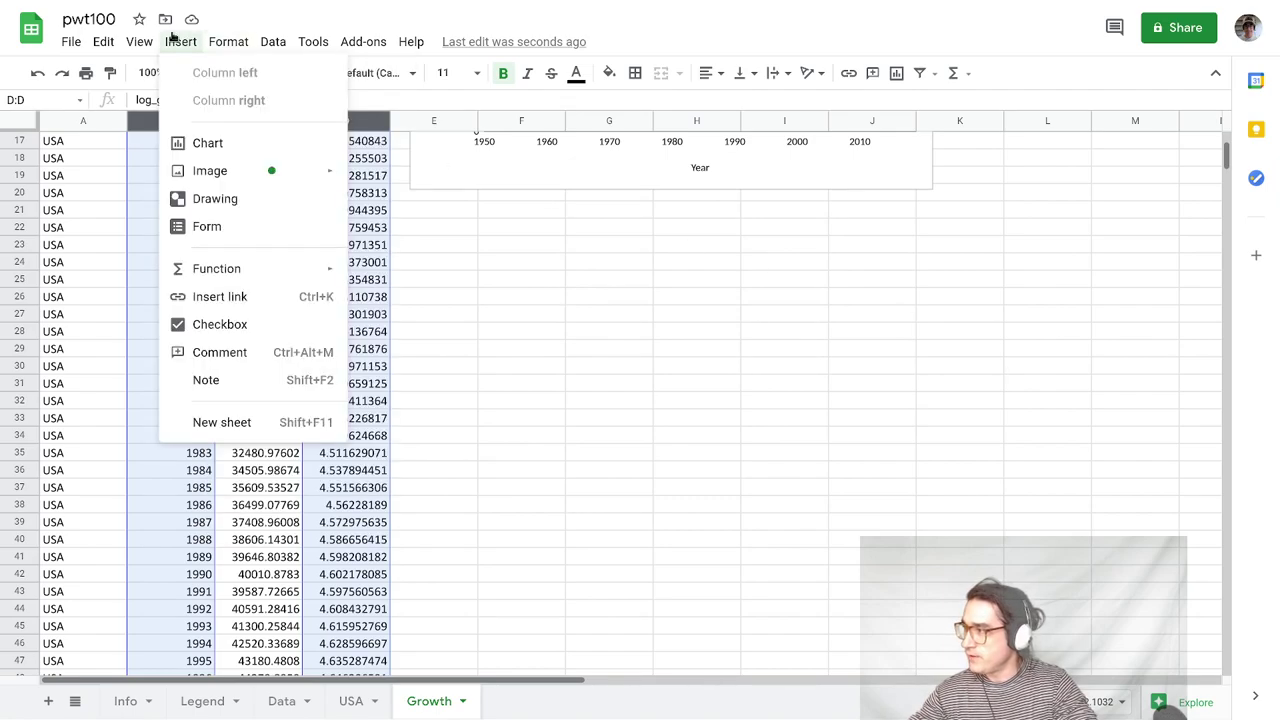
click(206, 140)
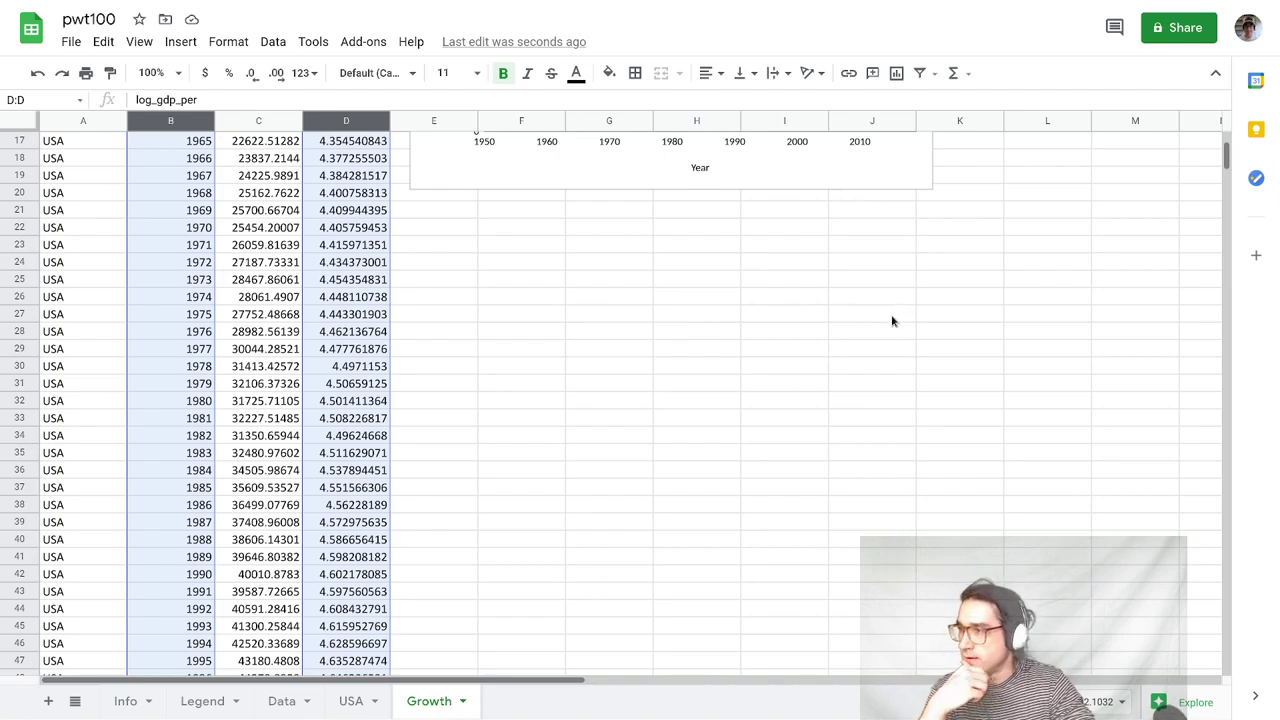
scroll(893, 321, up, 5)
scroll(894, 324, down, 5)
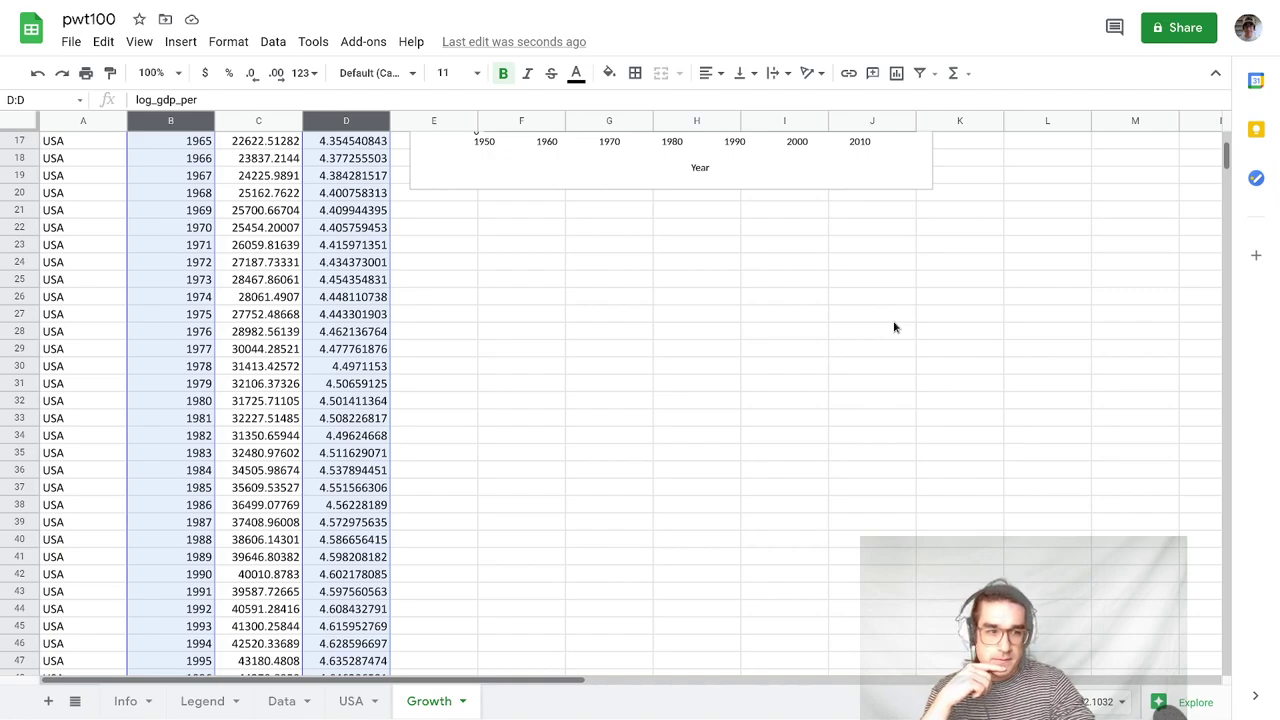
- Insert a line chart of log_gdp_per against year and place it below the GDP chart
key(alt+i)
key(h)
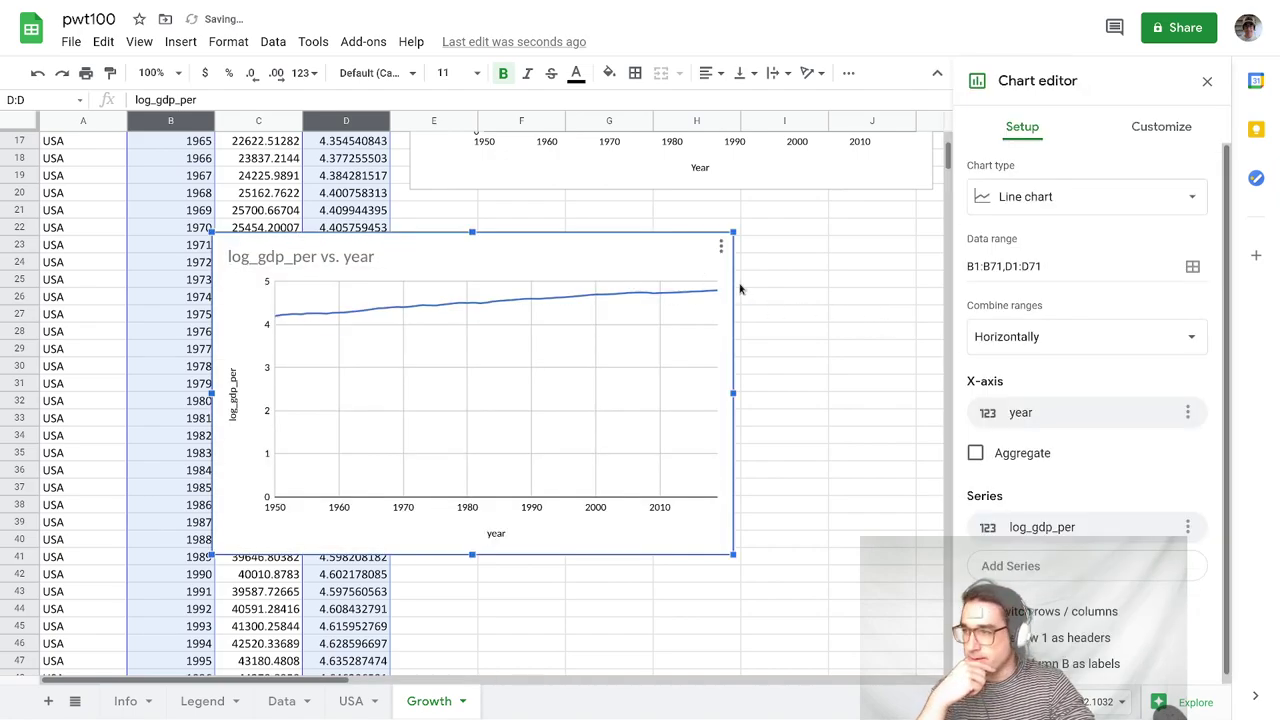
drag(728, 283, 940, 256)
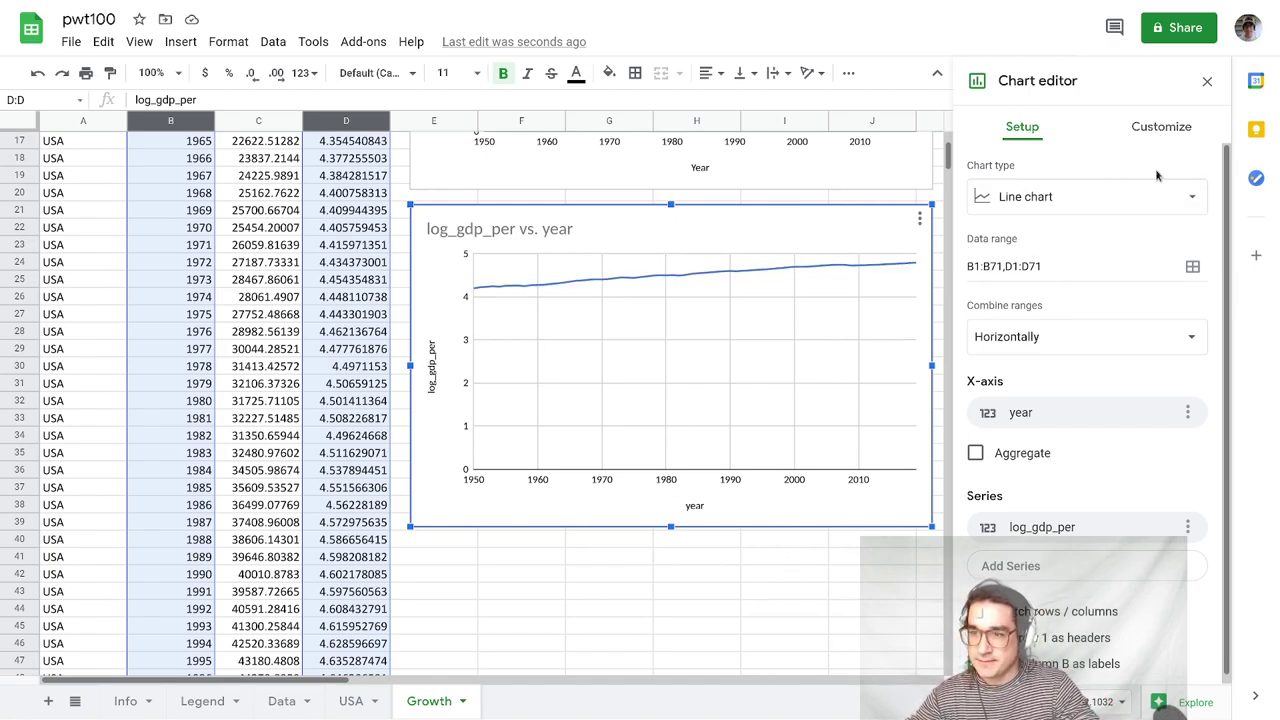
scroll(1130, 393, down, 1)
- Set the log chart's vertical axis minimum to 4 and maximum to 5
scroll(1130, 390, up, 1)
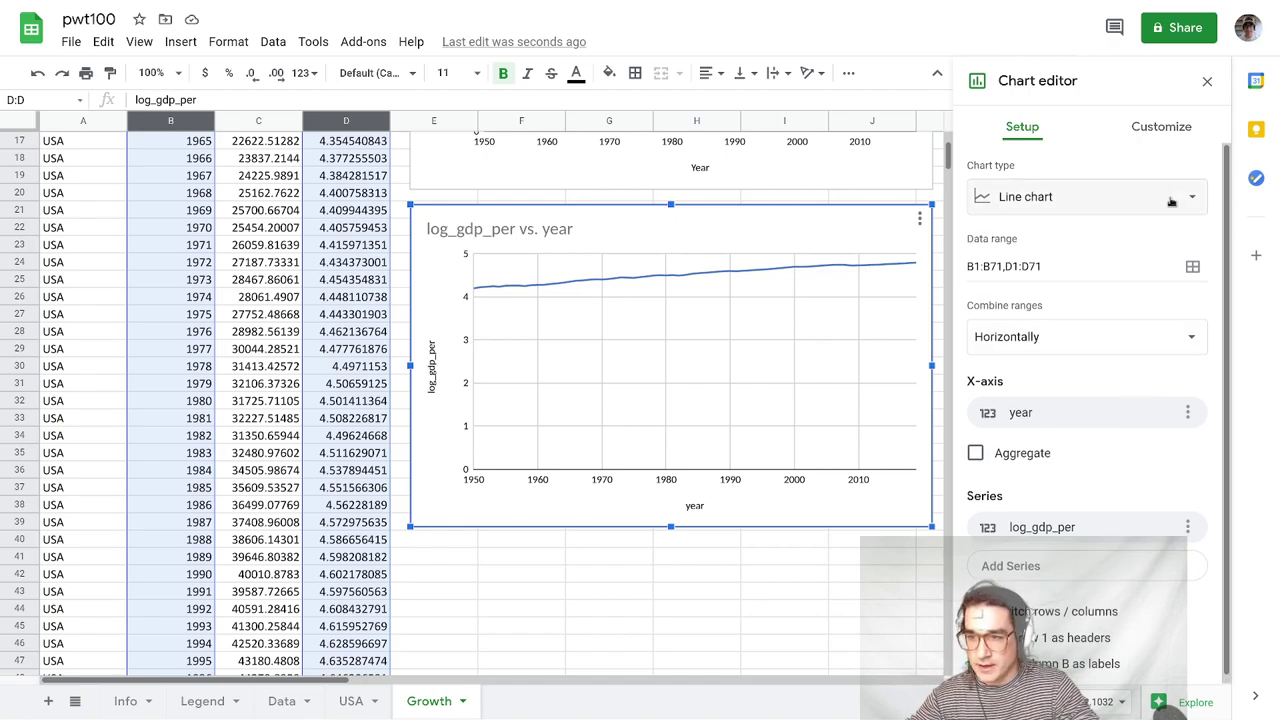
click(1166, 128)
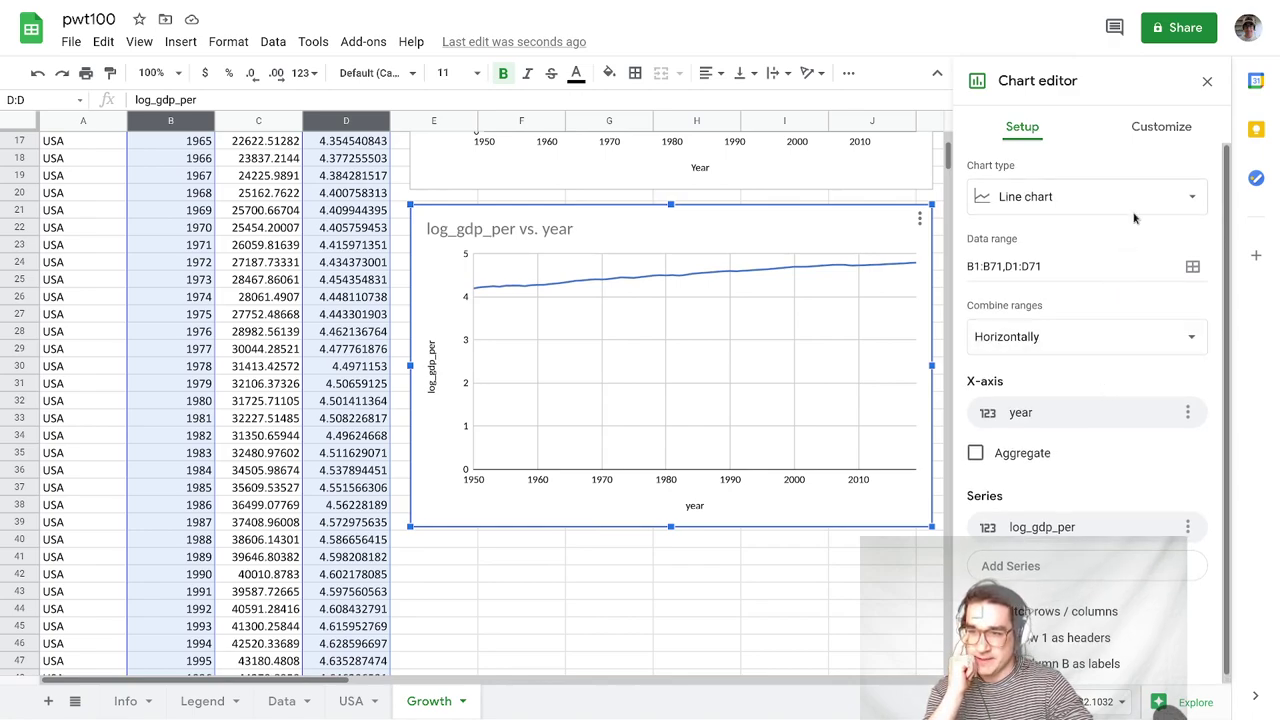
click(1142, 130)
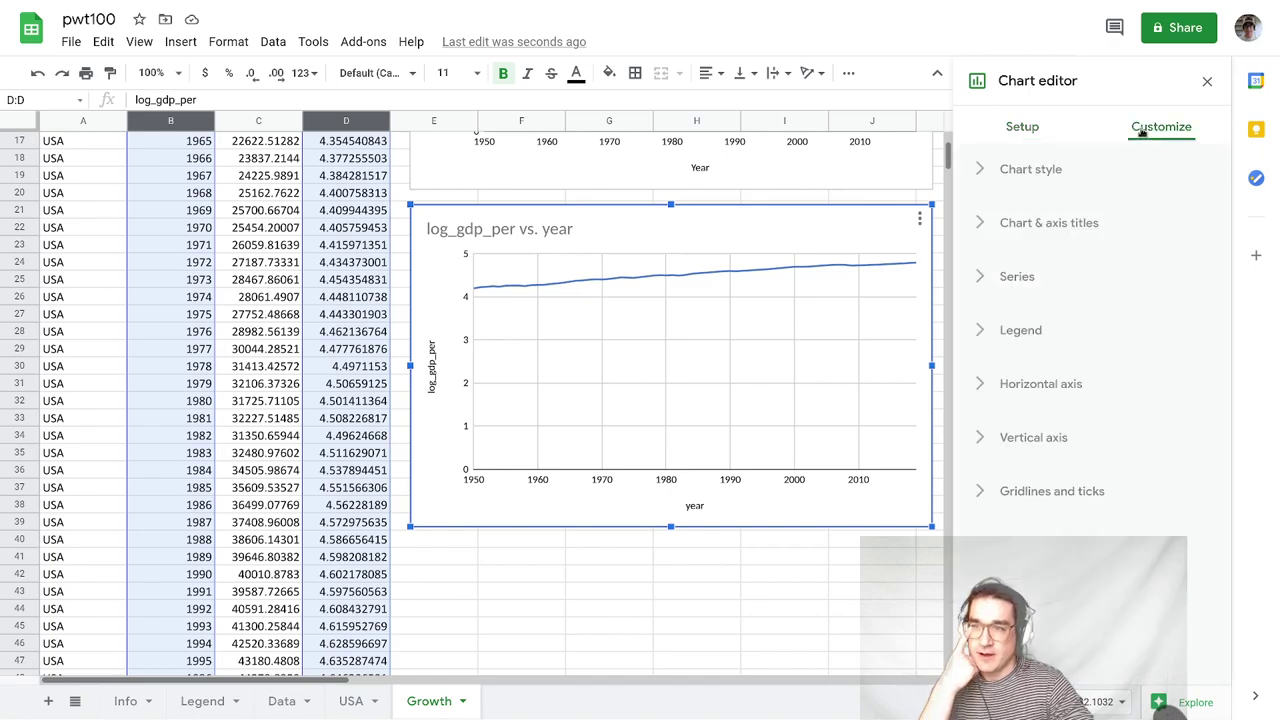
click(1060, 437)
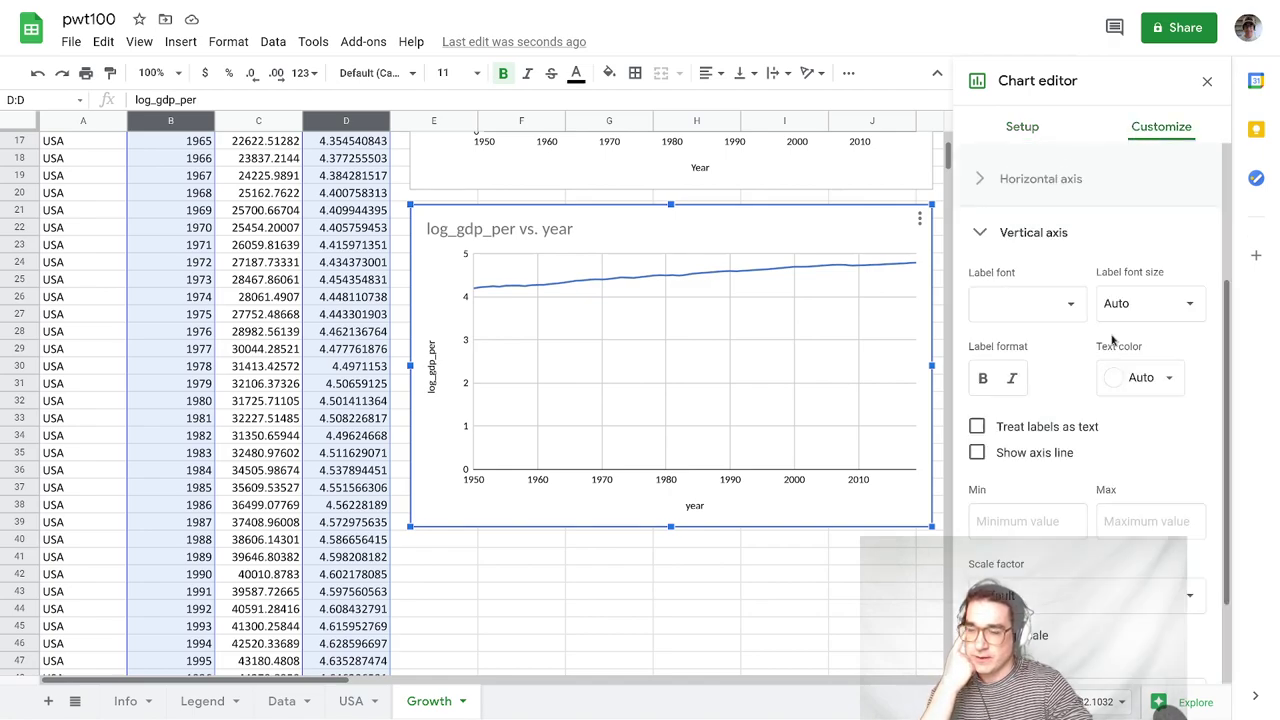
scroll(1095, 453, down, 1)
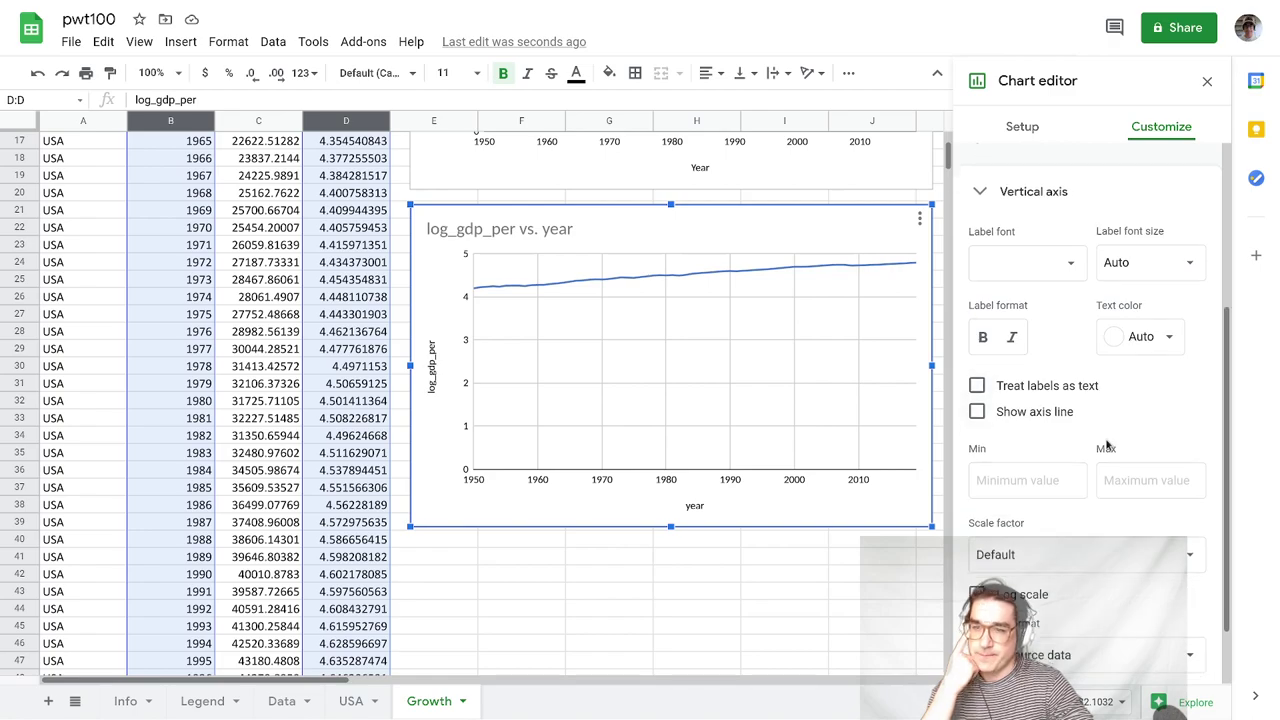
click(1020, 482)
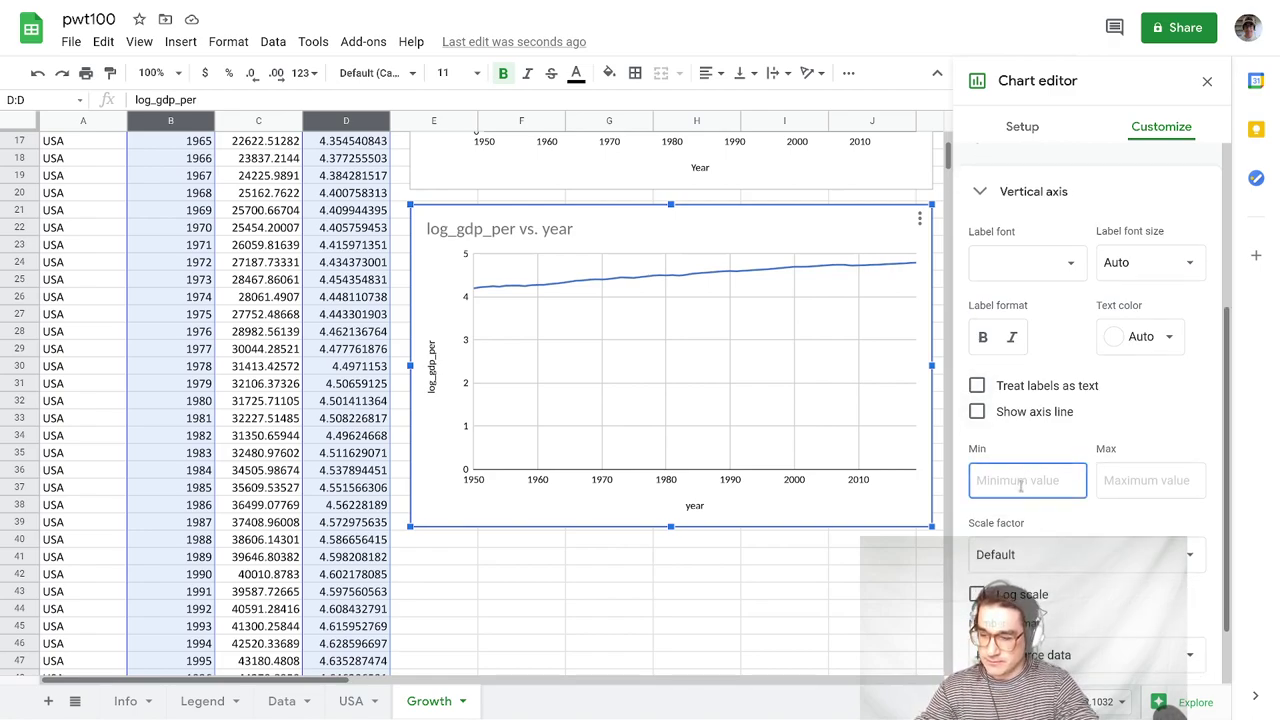
text(4)
click(1137, 478)
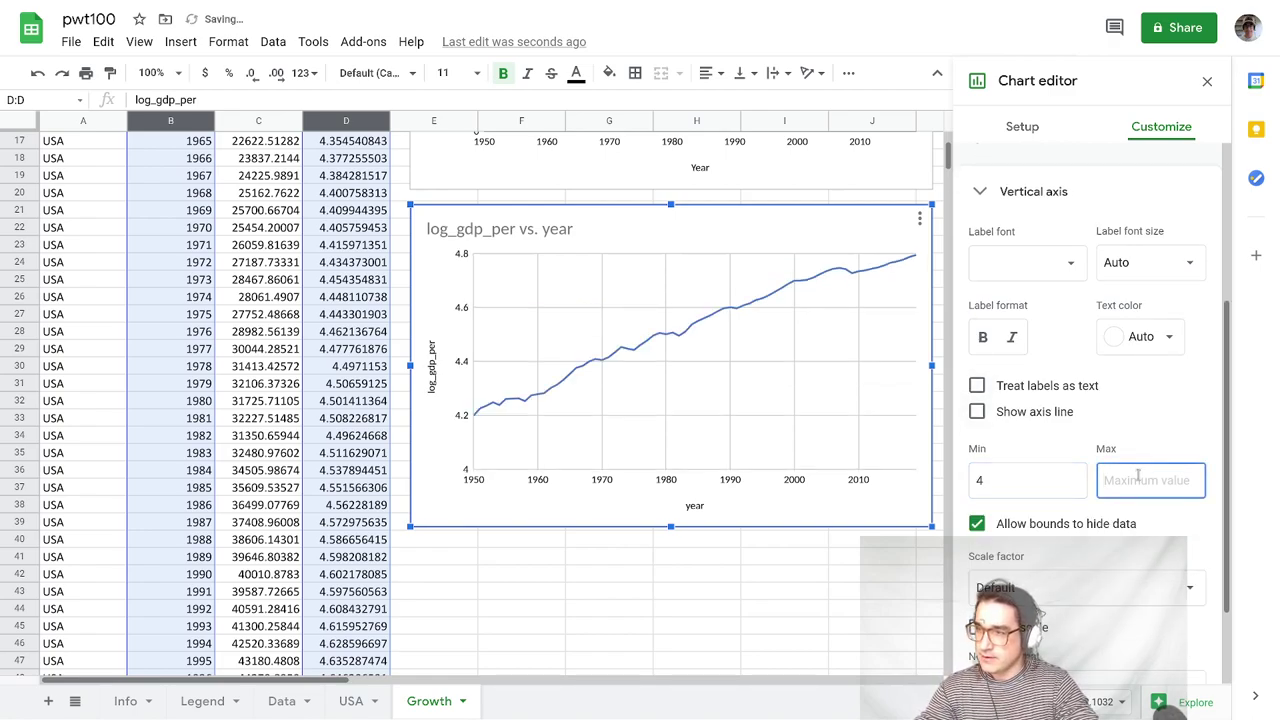
text(5)
click(1172, 433)
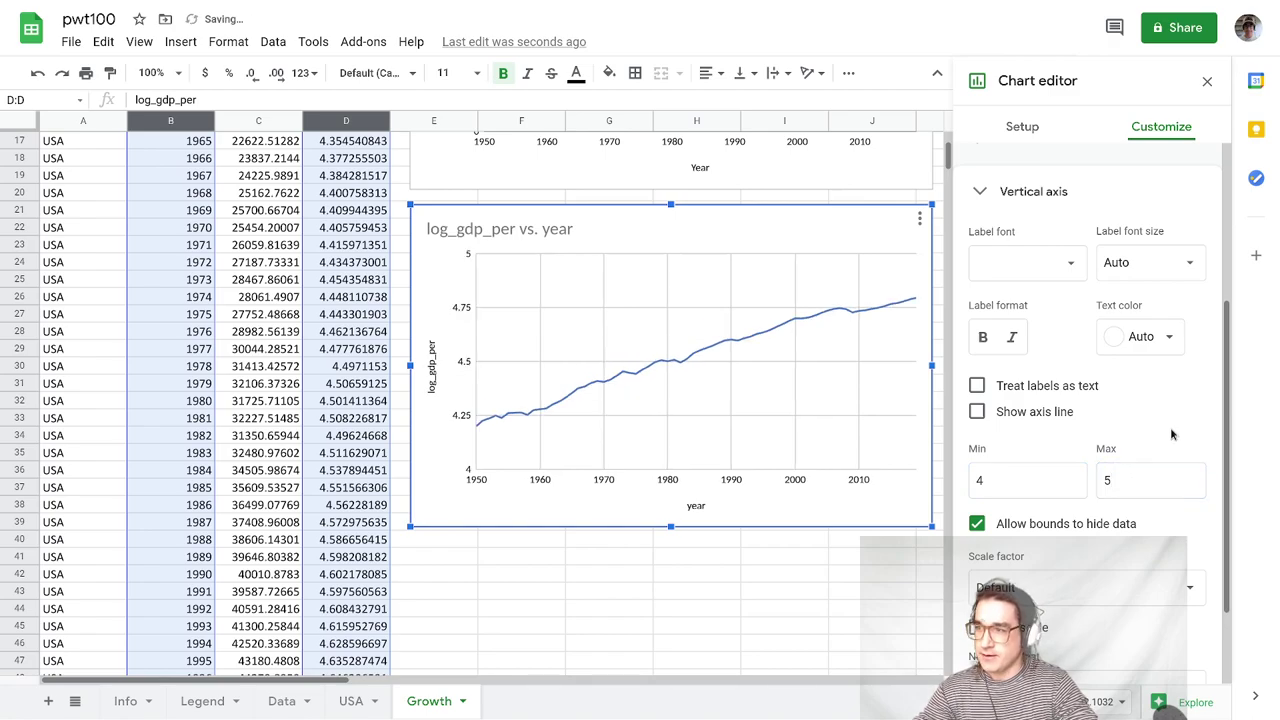
scroll(777, 425, up, 5)
scroll(780, 430, down, 1)
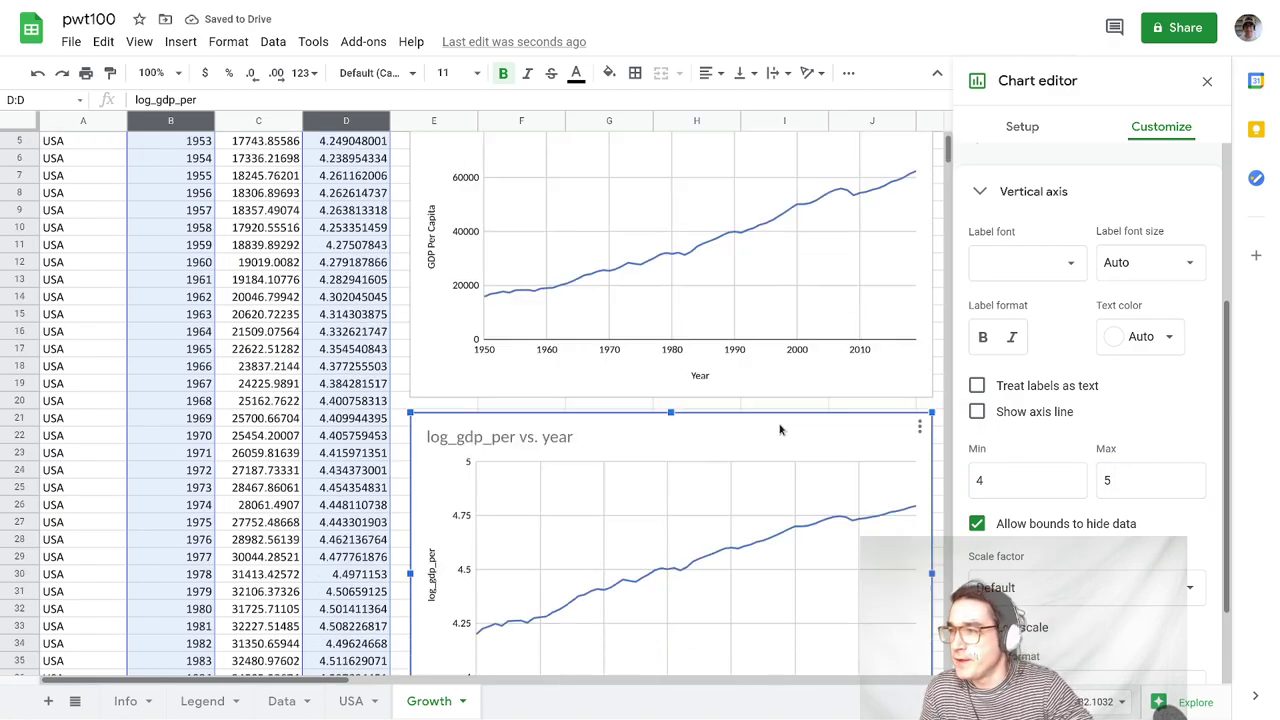
scroll(798, 420, down, 1)
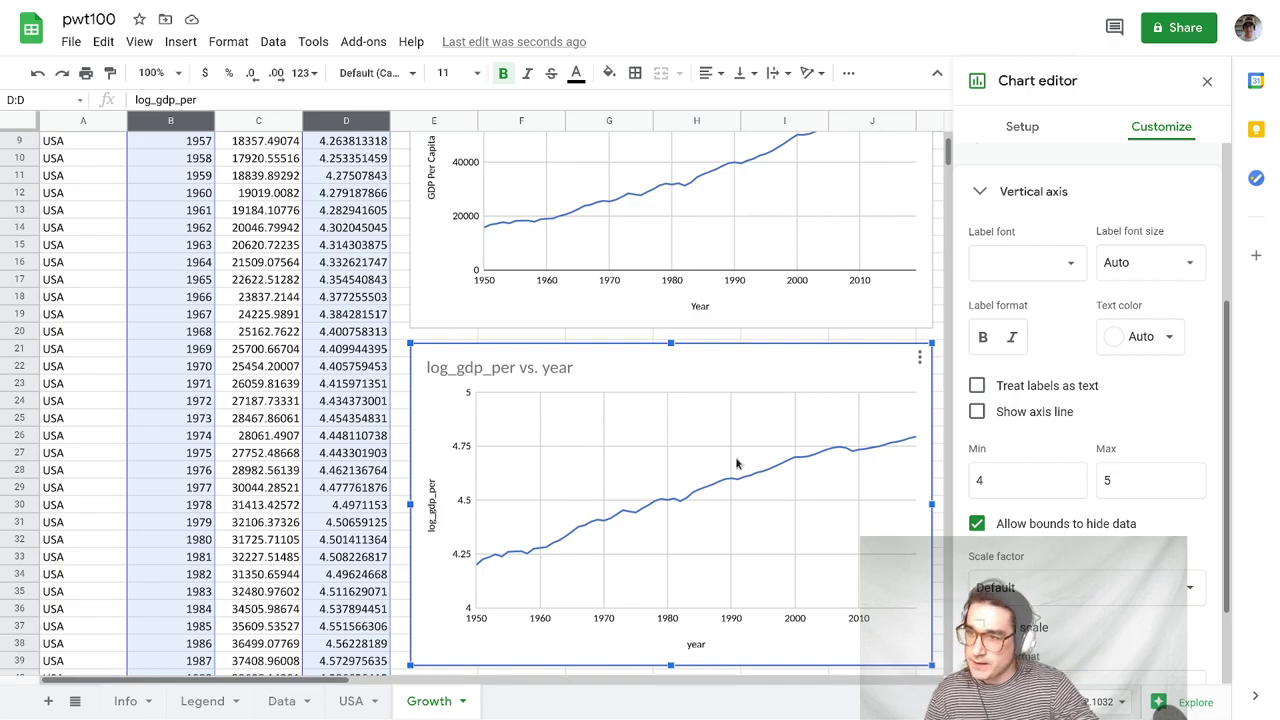
scroll(730, 470, down, 1)
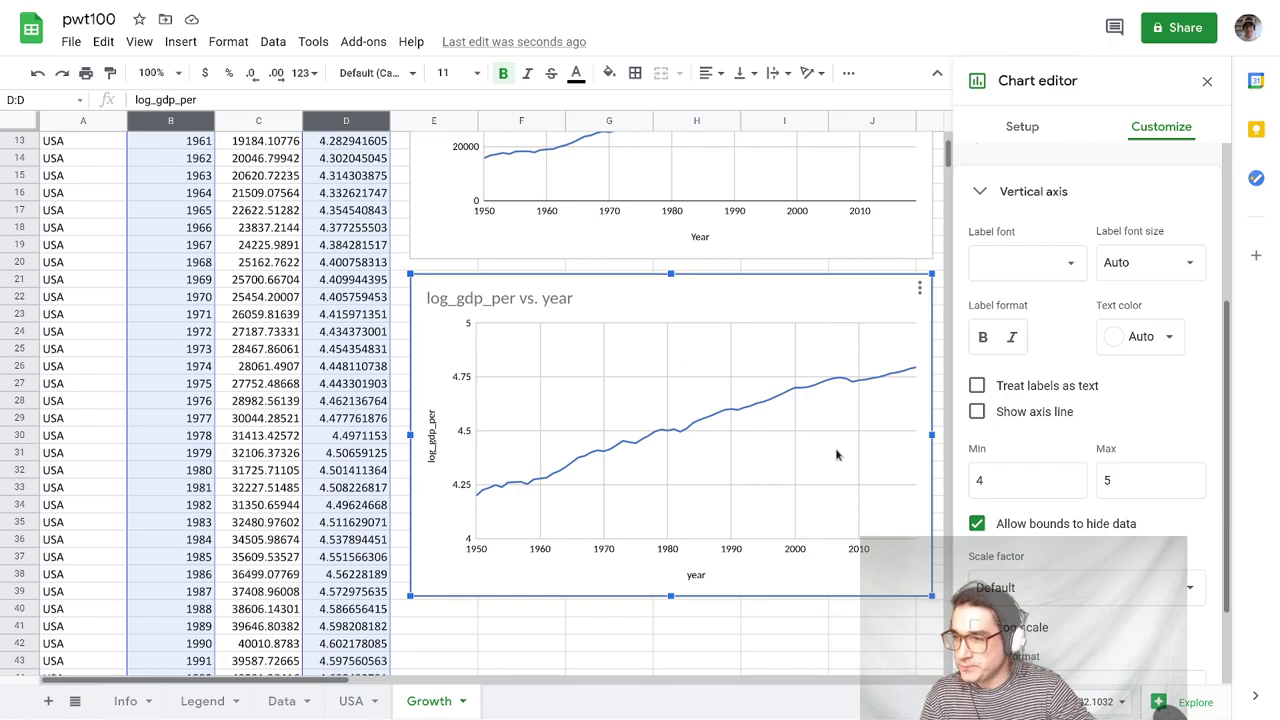
scroll(836, 456, up, 2)
scroll(832, 461, down, 4)
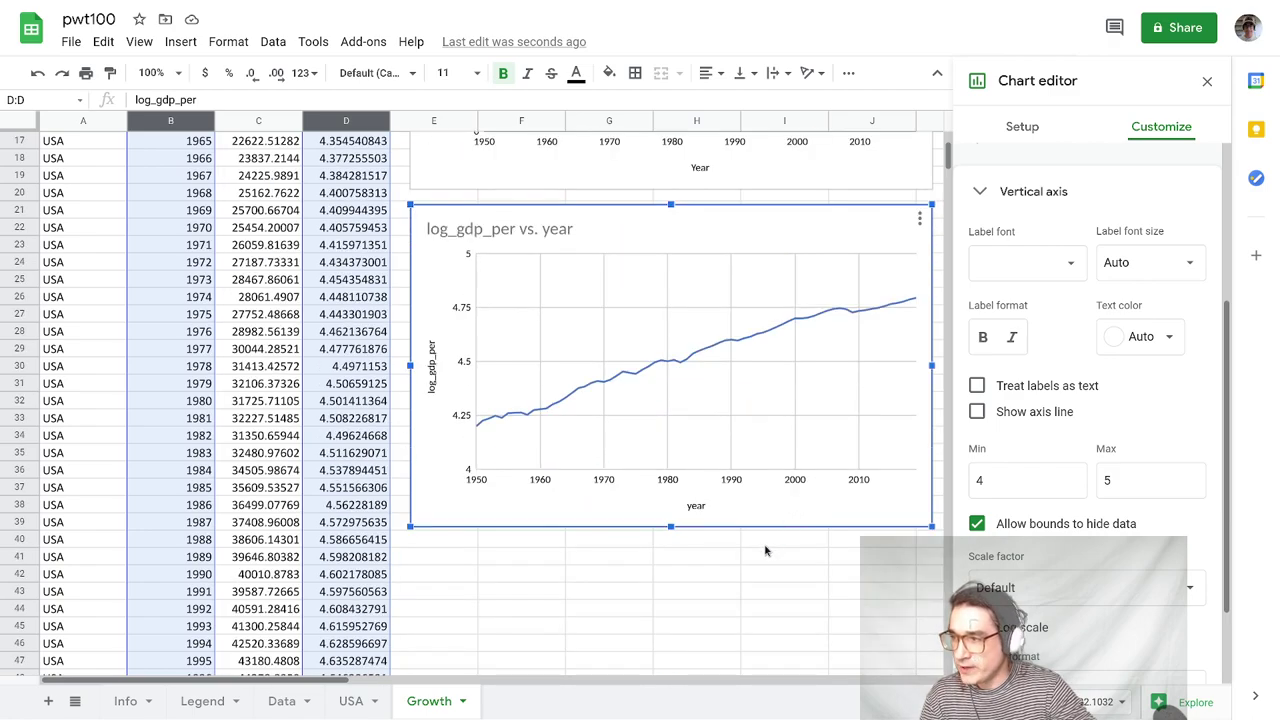
- Title the log chart 'Log GDP Per Capita' and label its vertical axis 'Log GDP Per Capita'
click(551, 234)
click(551, 233)
text(Lo)
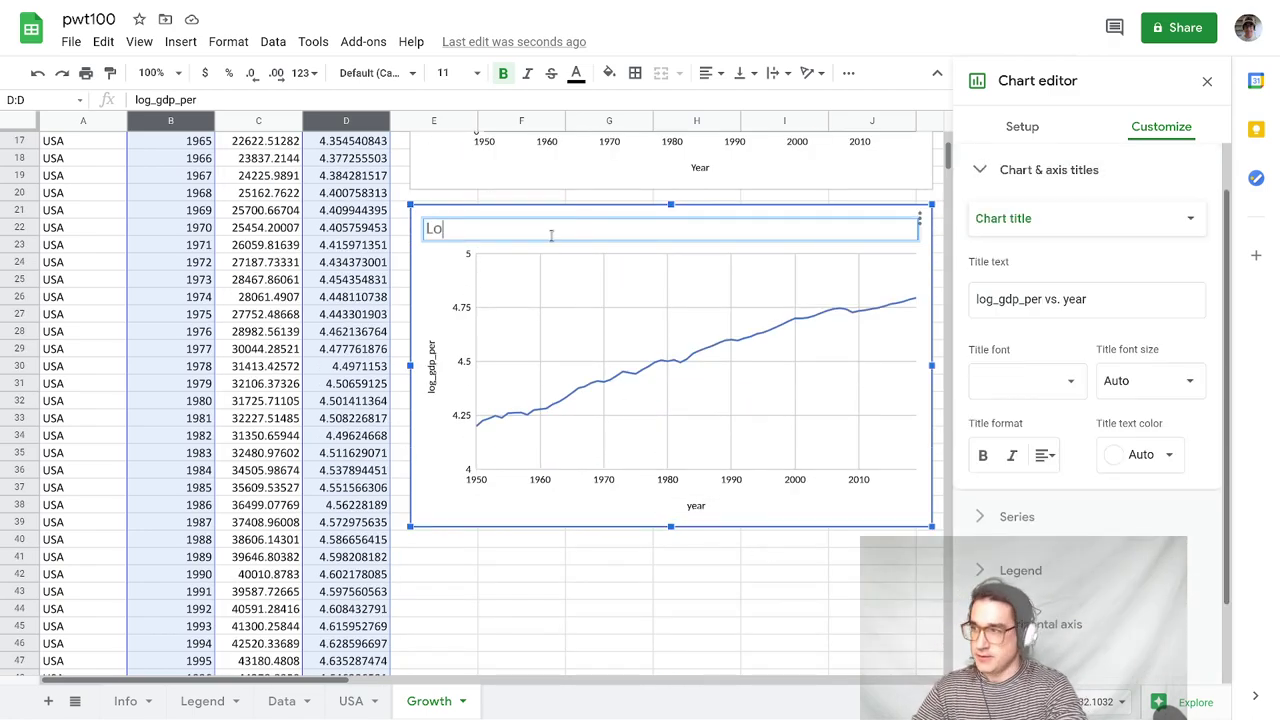
text(g GDP Per Capita)
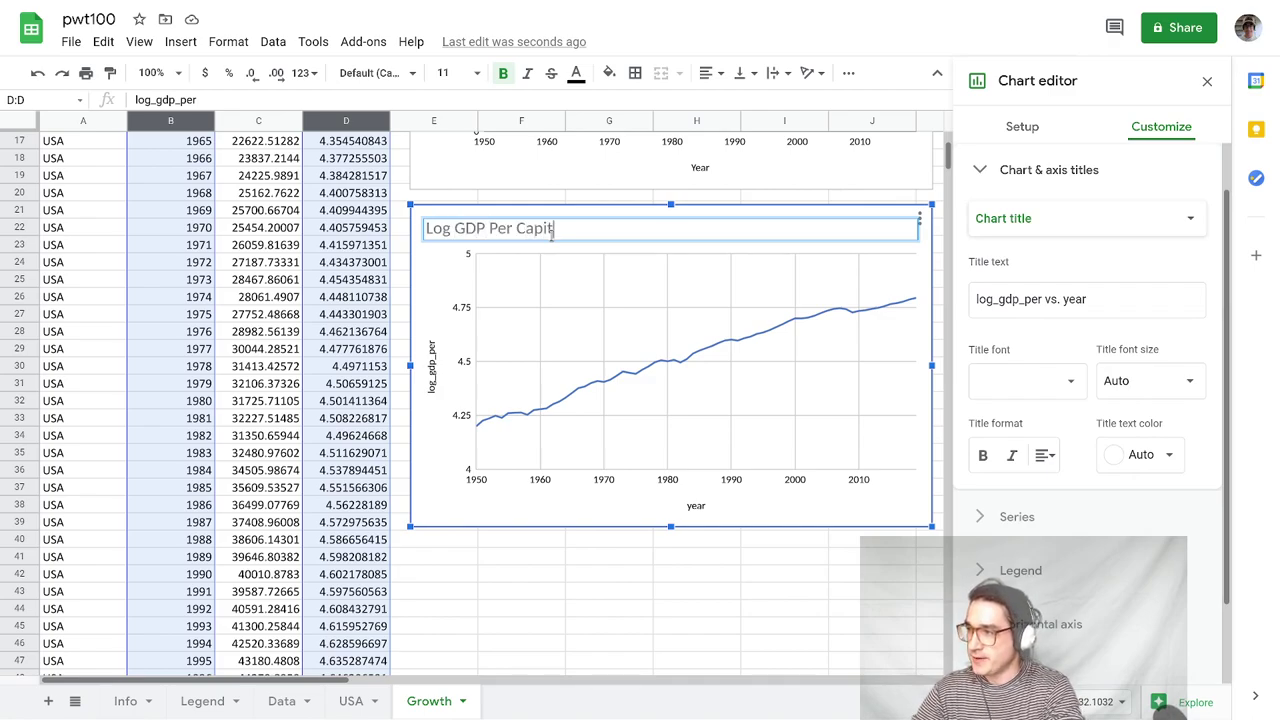
key(Return)
click(434, 383)
click(434, 383)
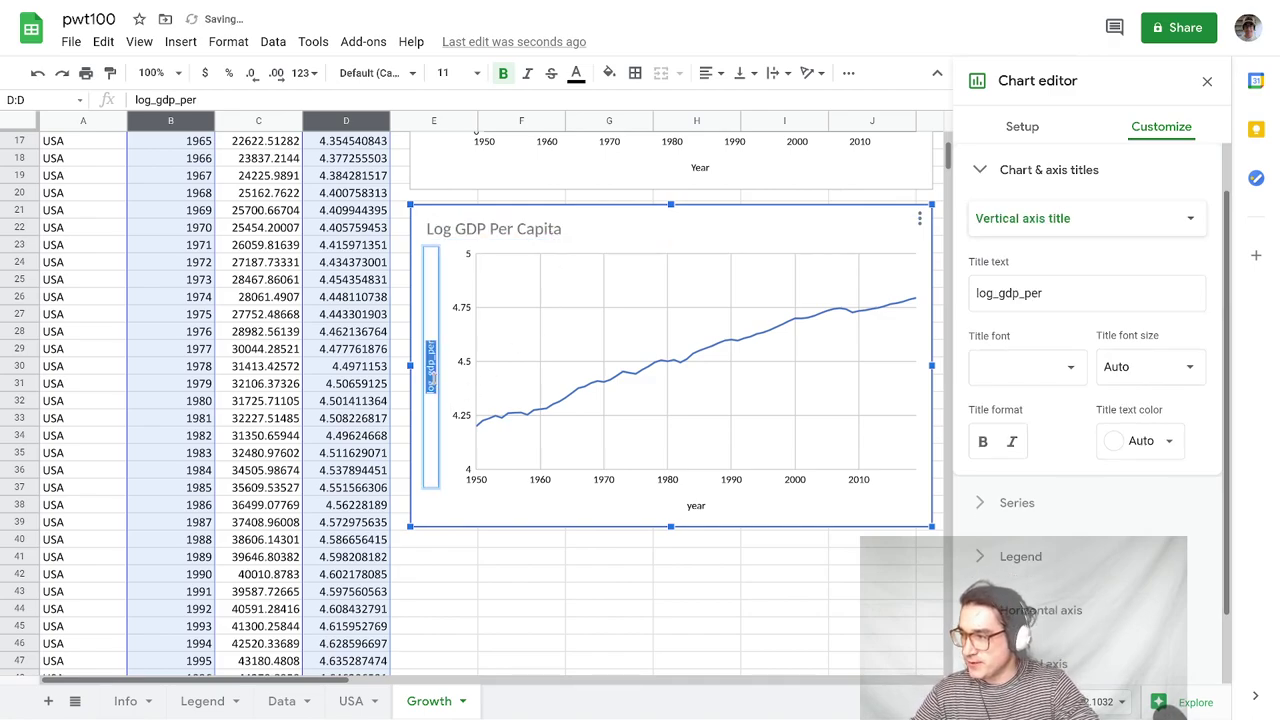
text(Log GDP)
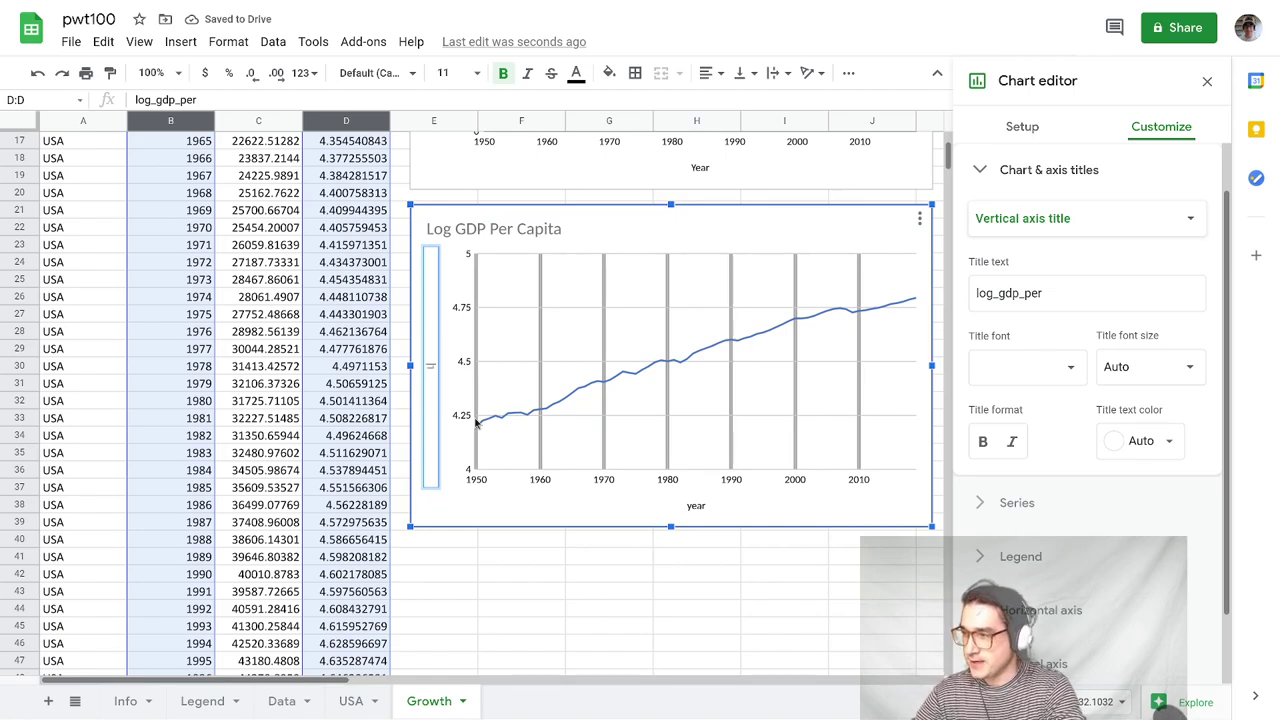
text( Per Capita)
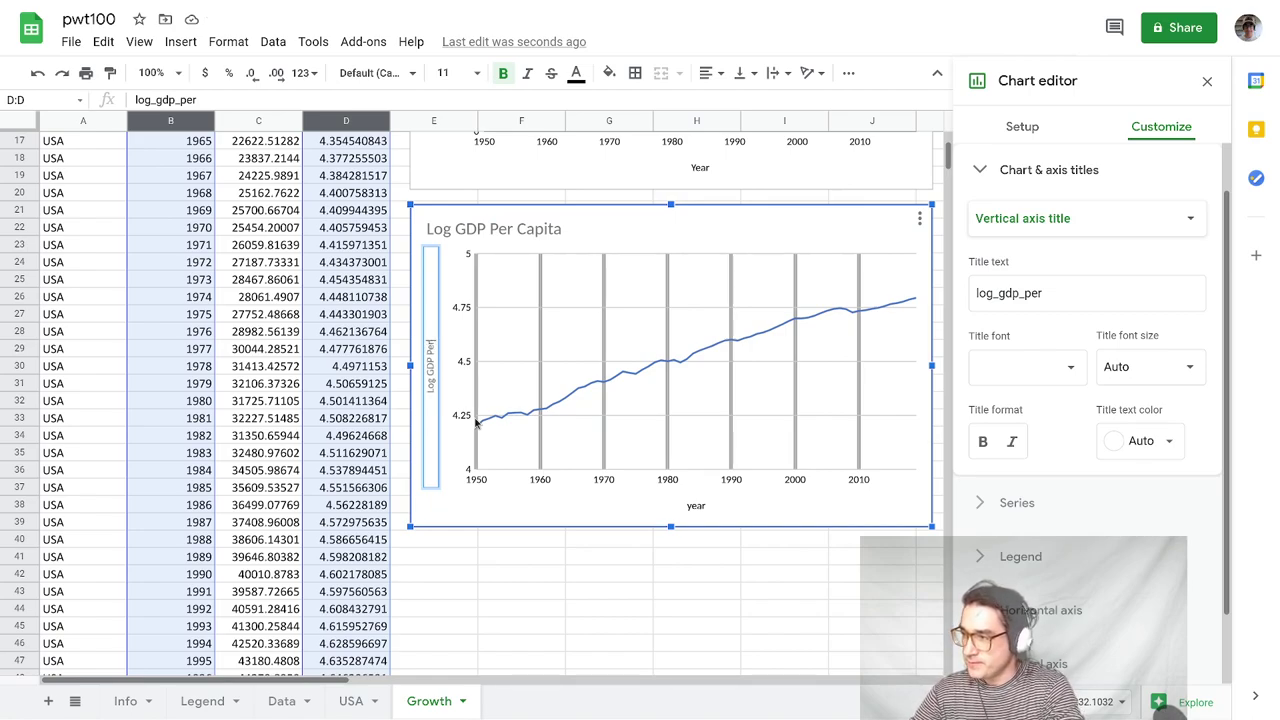
key(Return)
- Extend the title to 'Log GDP Per Capita USA, 1950-2019' and label the horizontal axis 'Year'
click(612, 228)
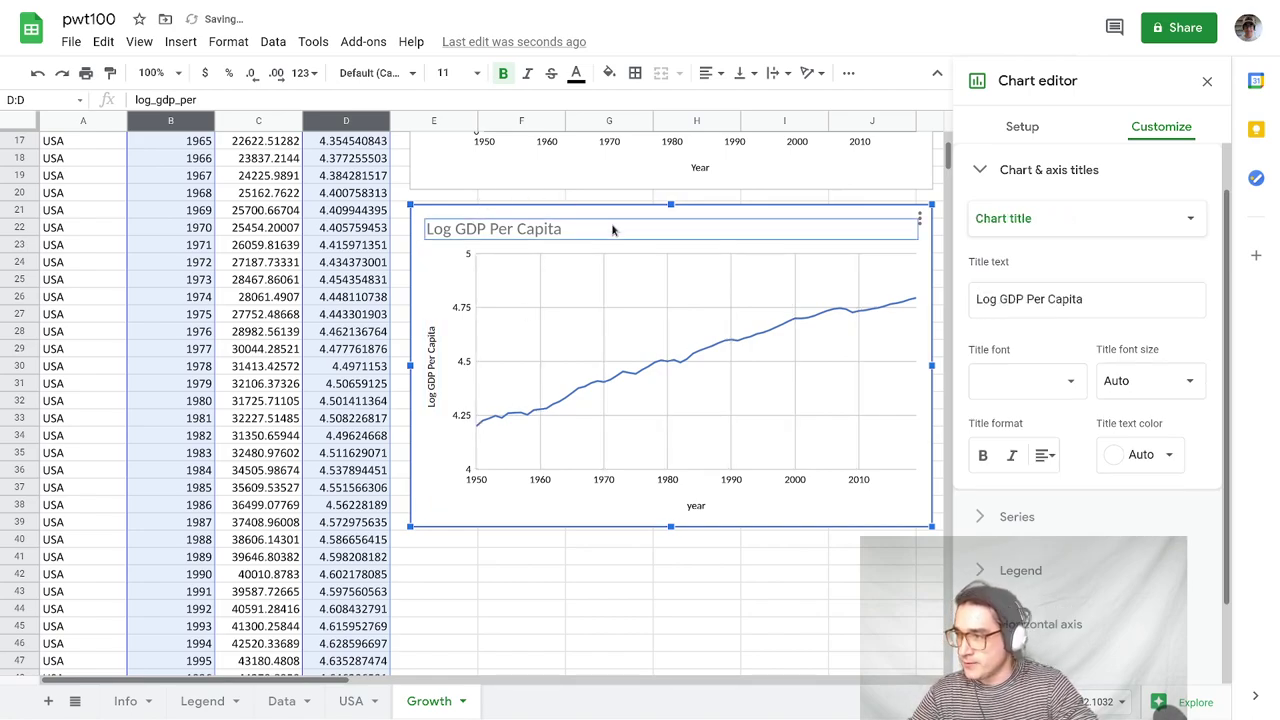
click(614, 228)
click(620, 230)
text(USA, 19)
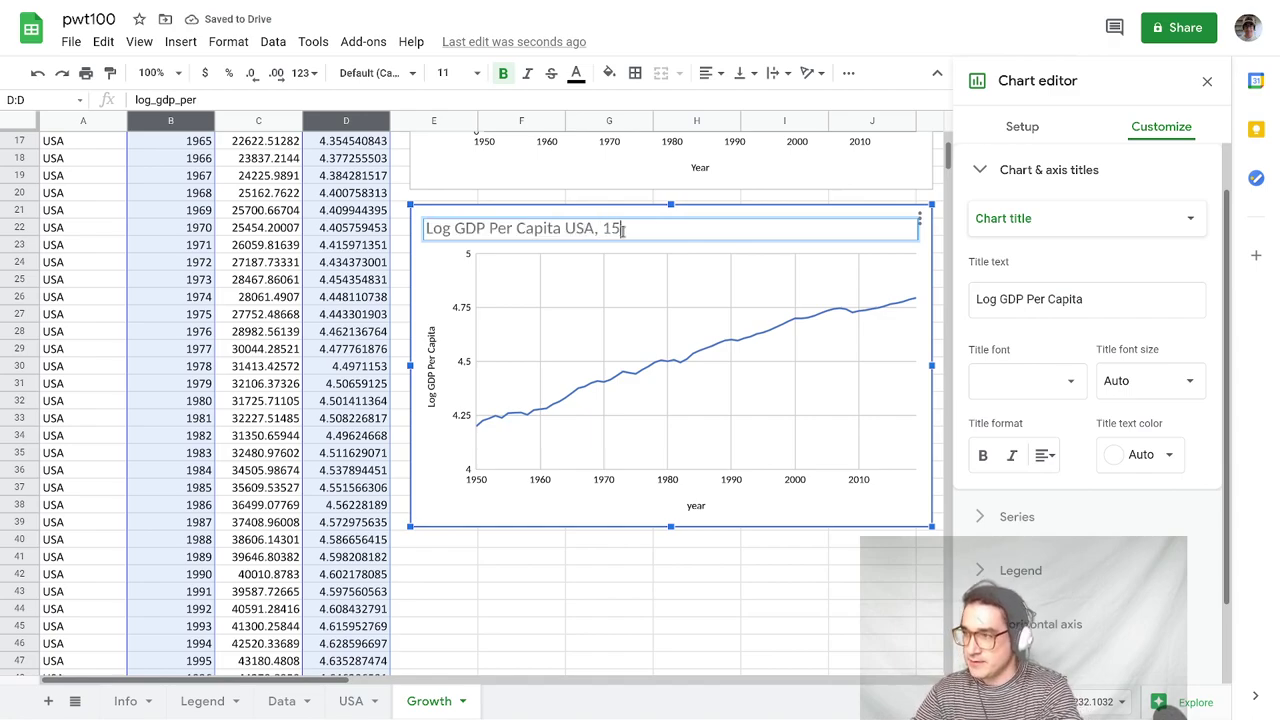
key(BackSpace)
text(950-2019)
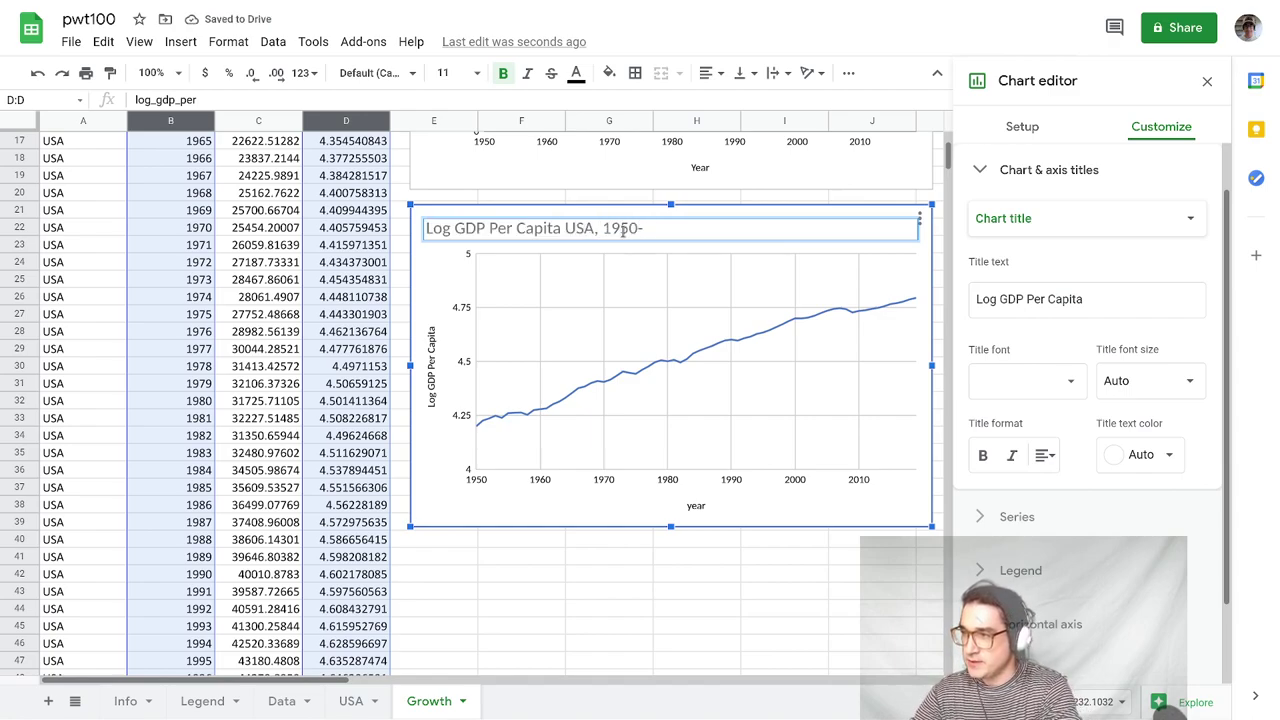
key(Return)
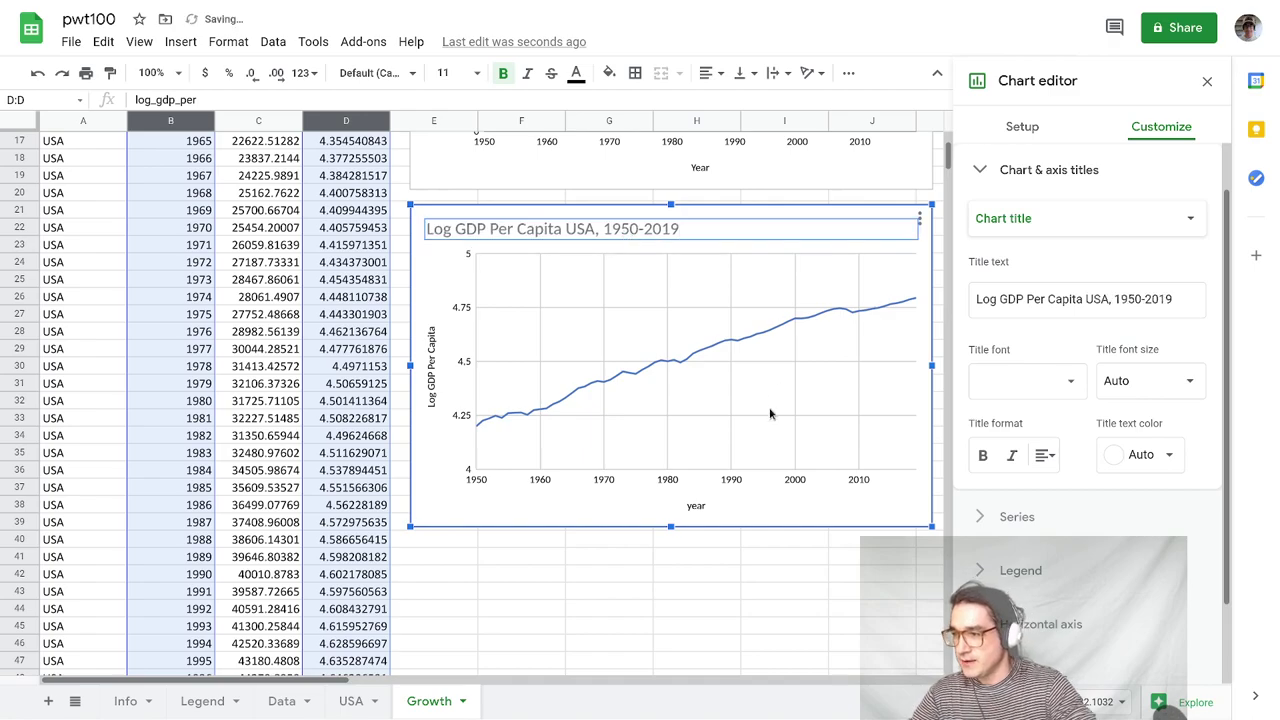
click(696, 505)
click(695, 506)
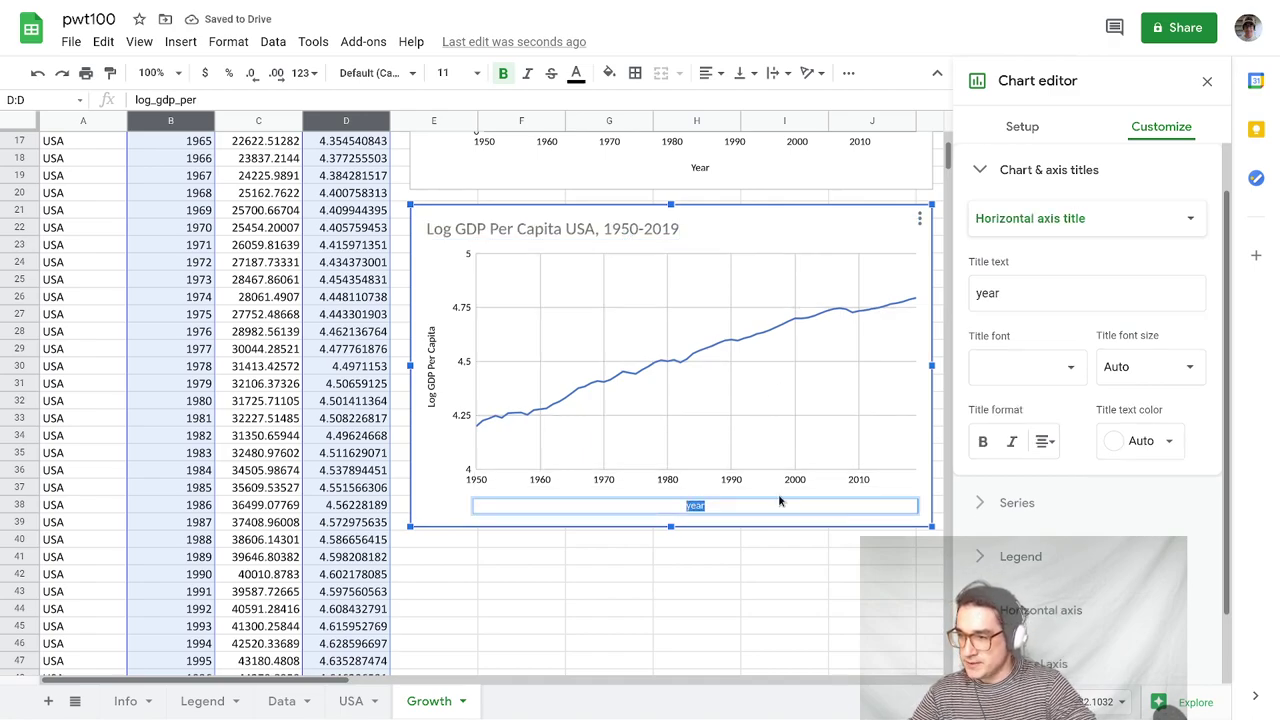
text(Year)
key(Return)
- Deselect the log chart and scroll to review both titled GDP charts
click(767, 612)
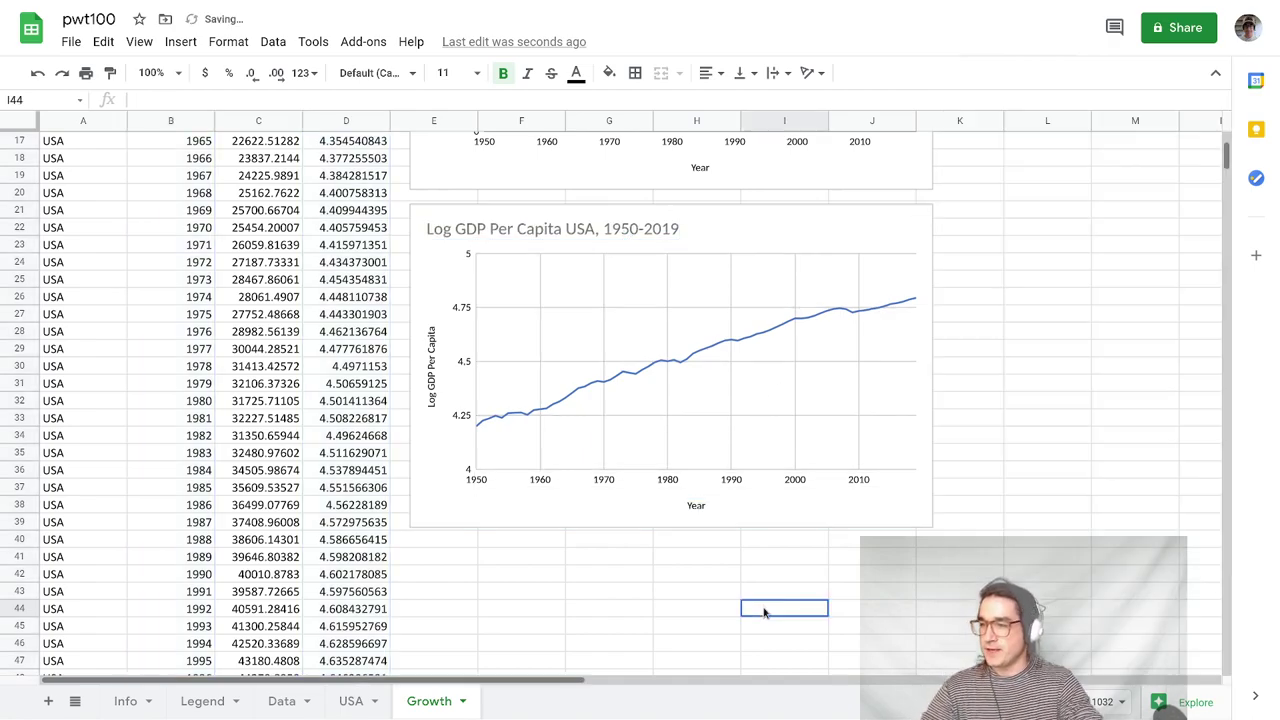
scroll(1068, 524, up, 4)
scroll(1068, 524, up, 2)
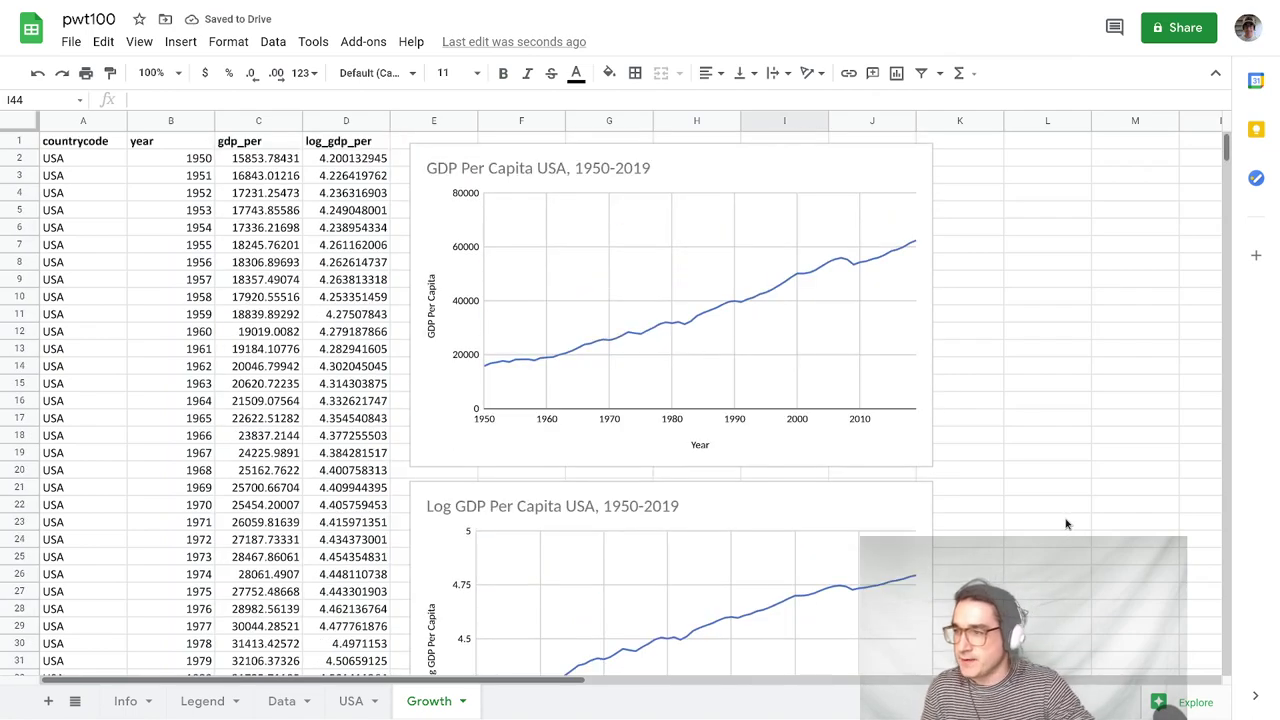
scroll(1066, 524, down, 3)
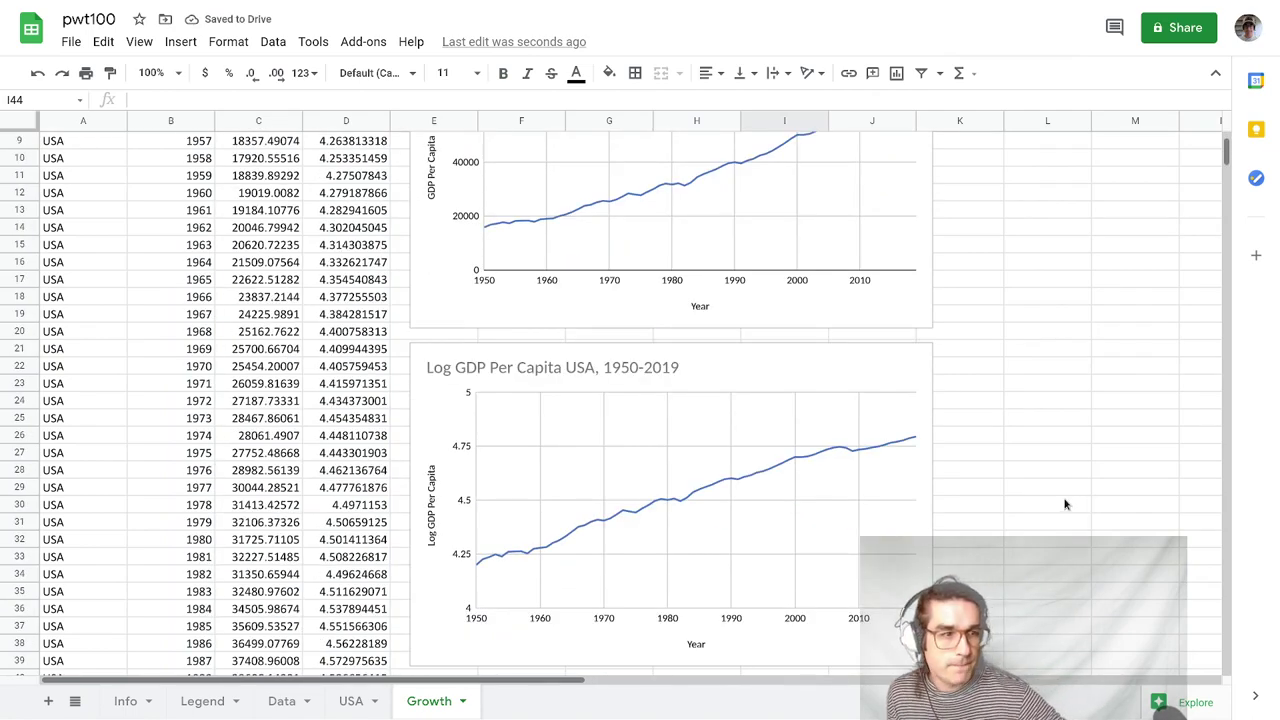
scroll(1060, 518, down, 2)
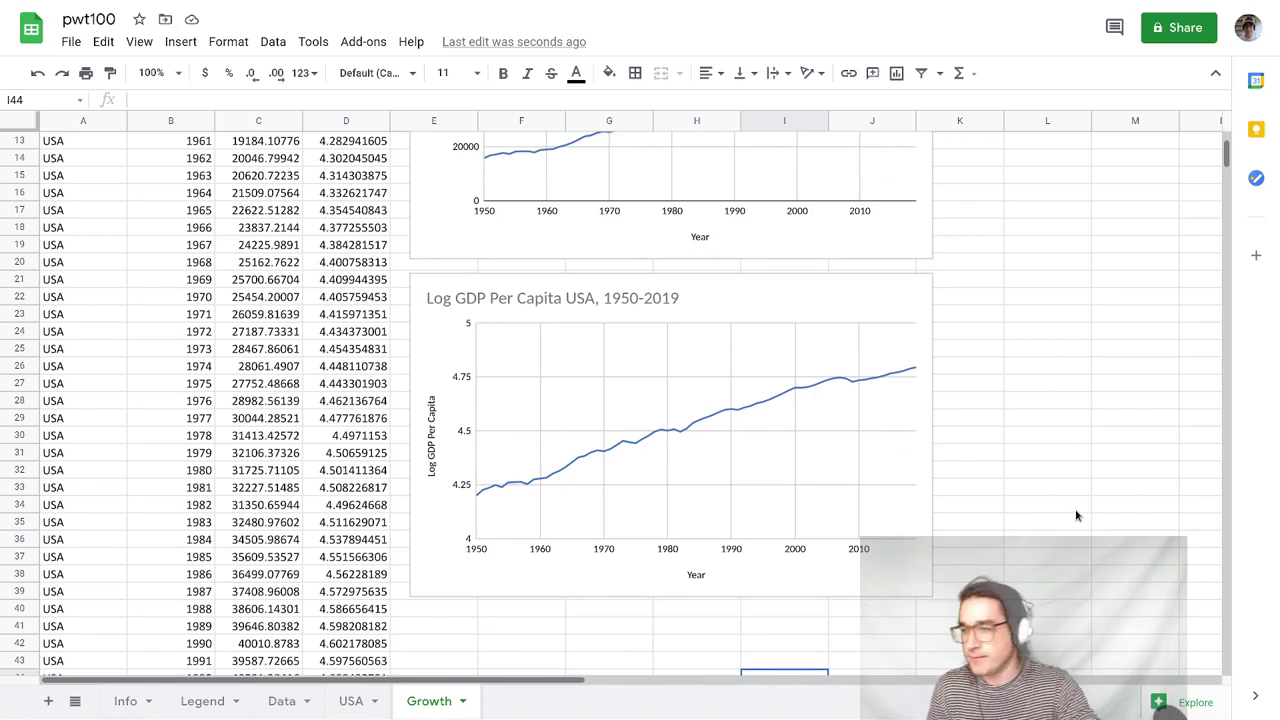
- Narrow the Log GDP chart so its right edge ends at about column I
click(891, 592)
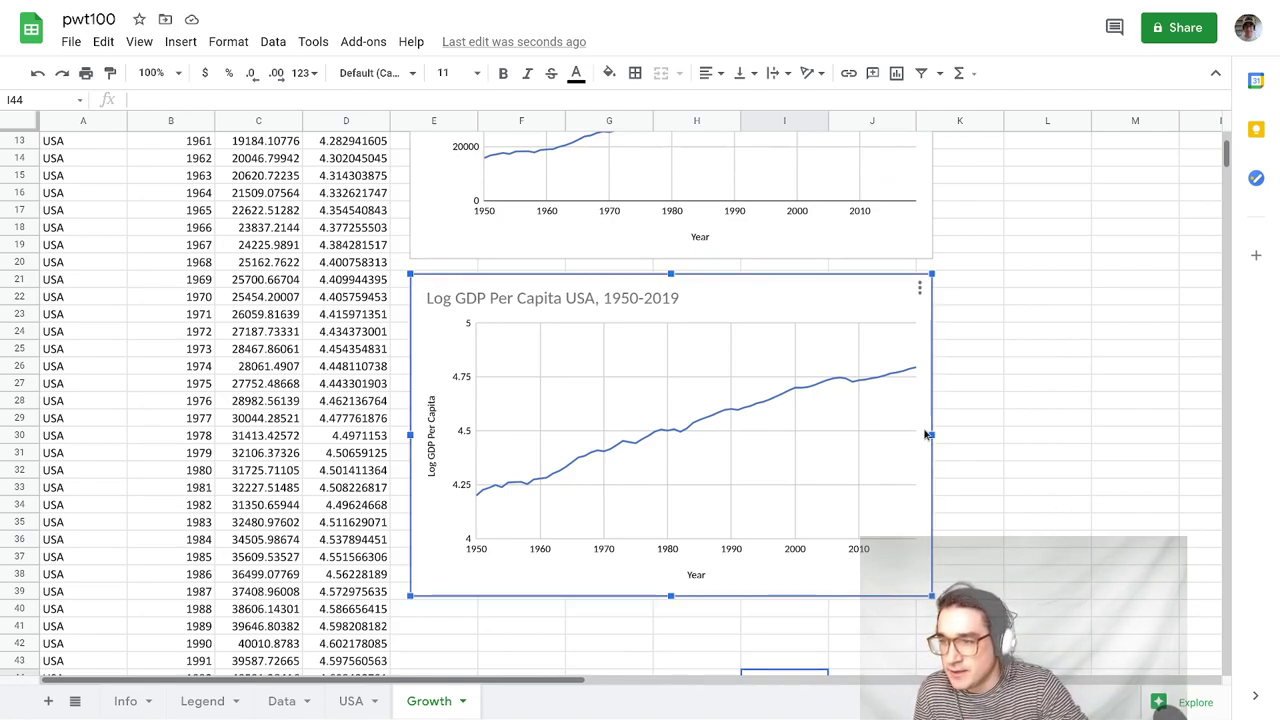
drag(931, 435, 780, 437)
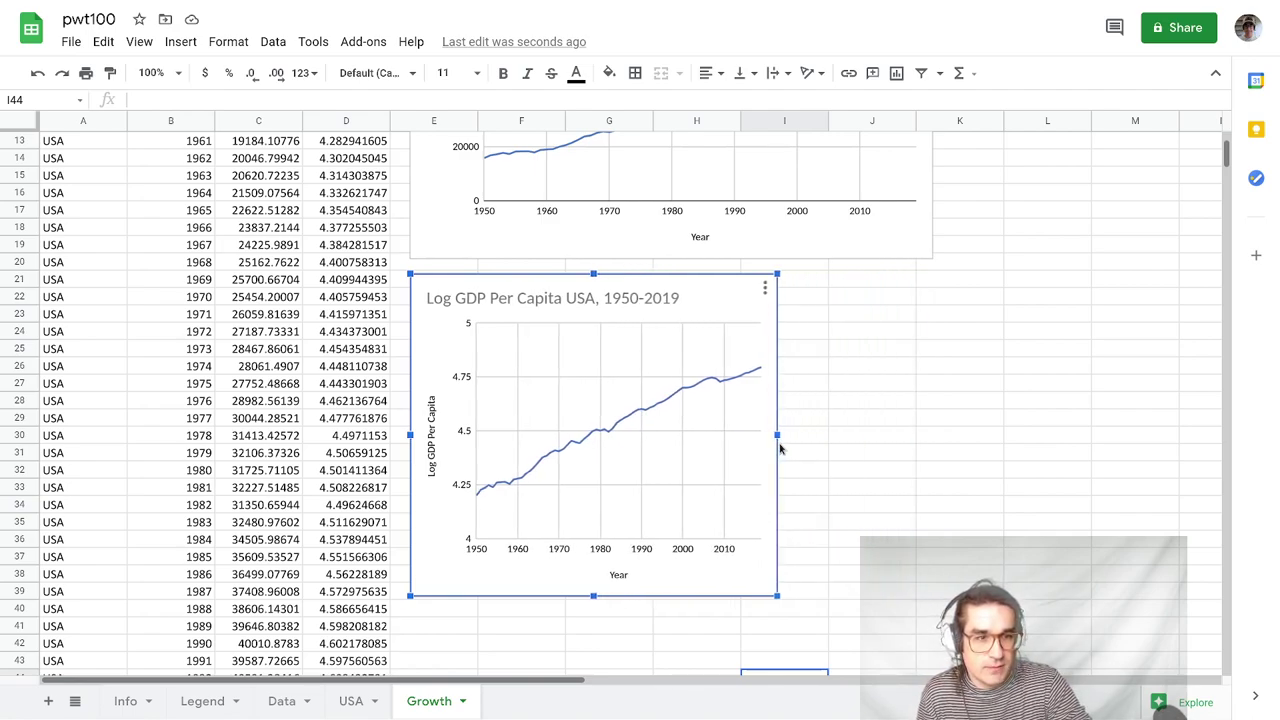
click(899, 401)
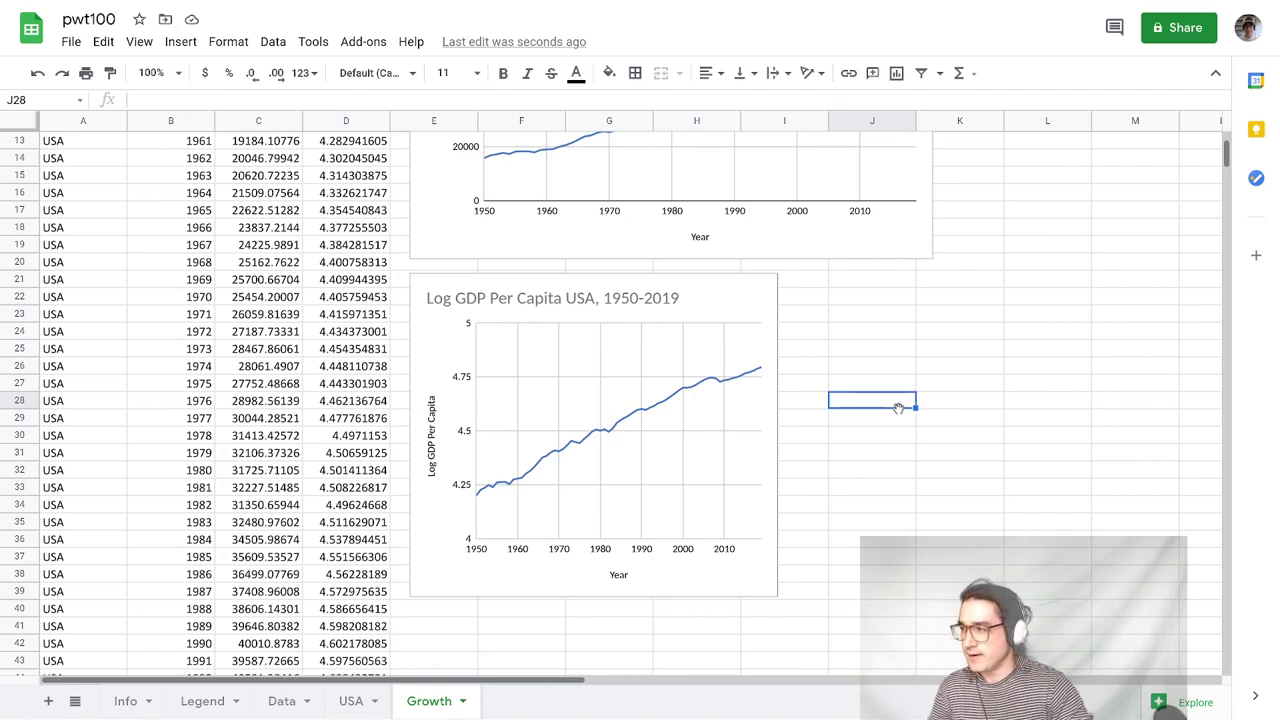
click(900, 464)
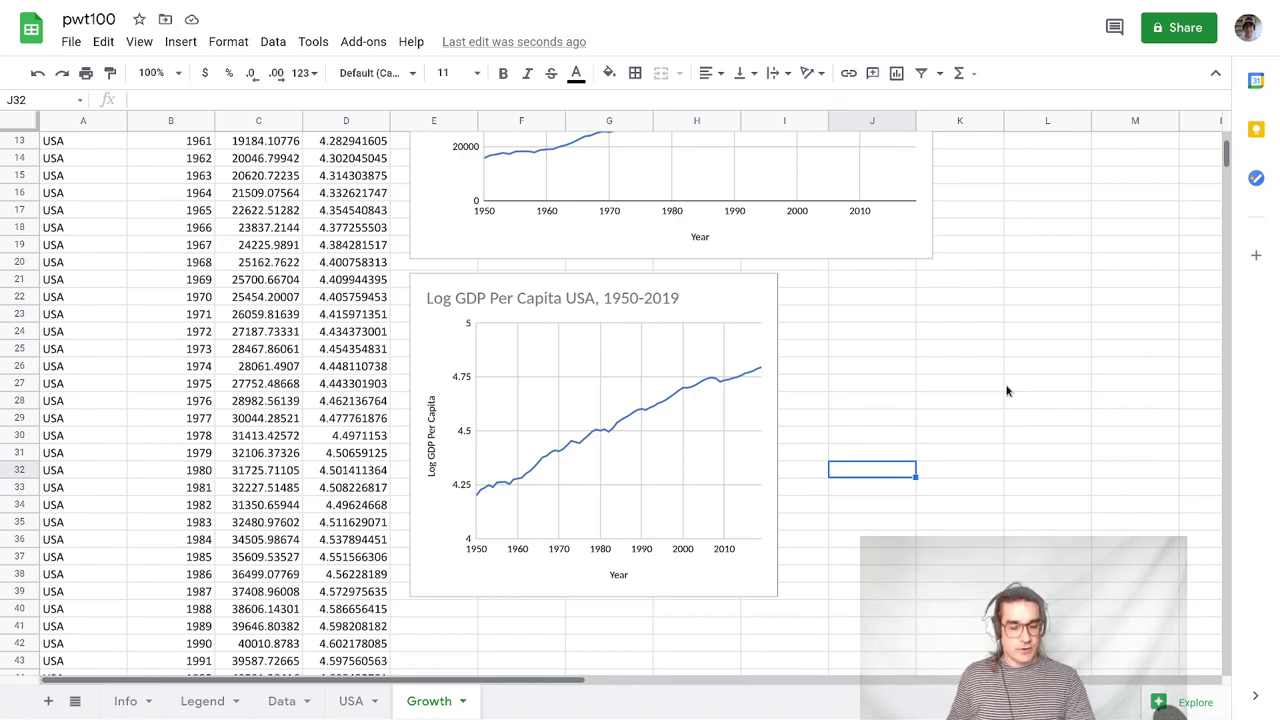
key(Up)
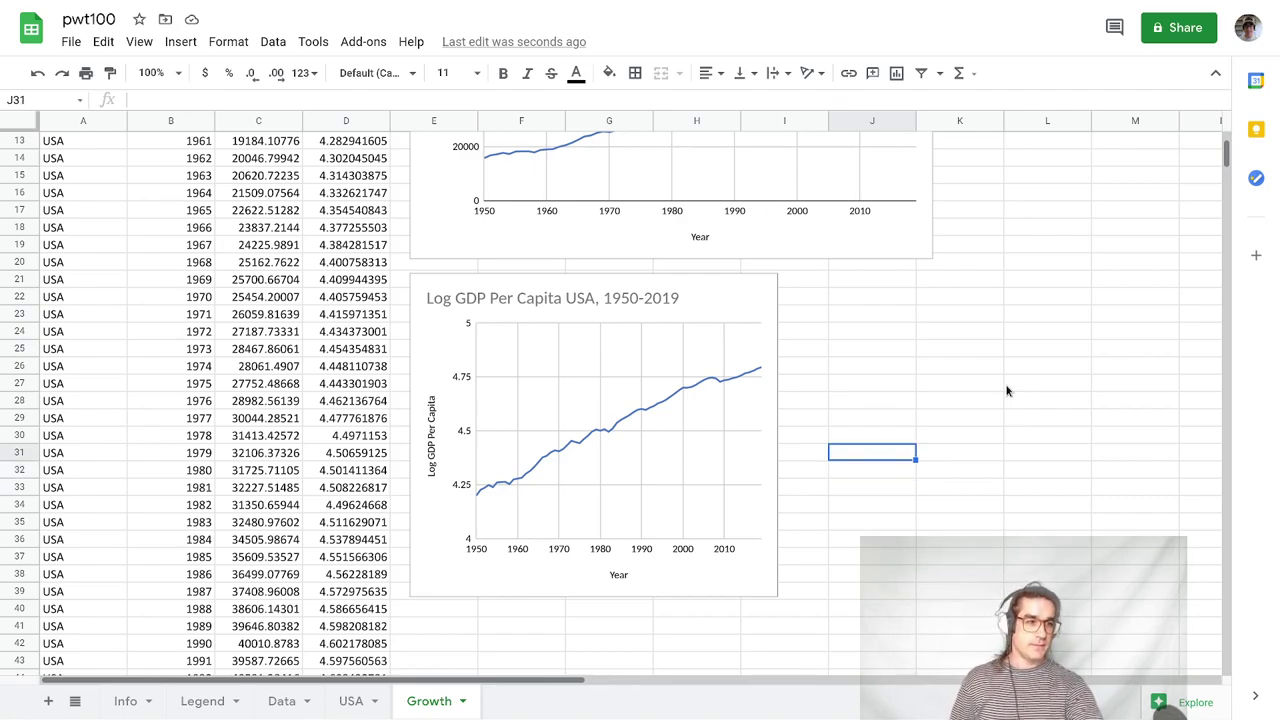